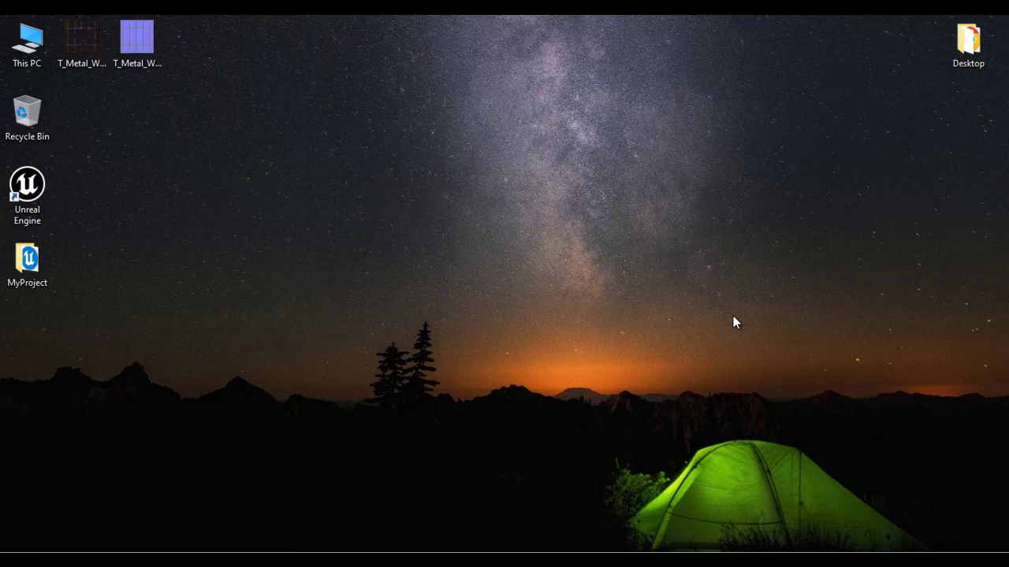
click(89, 42)
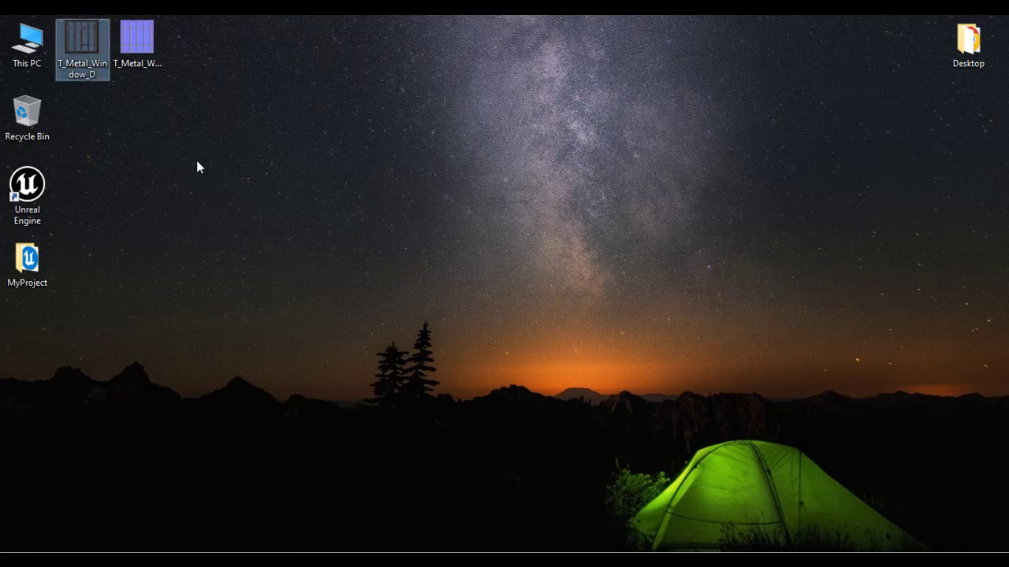
click(140, 41)
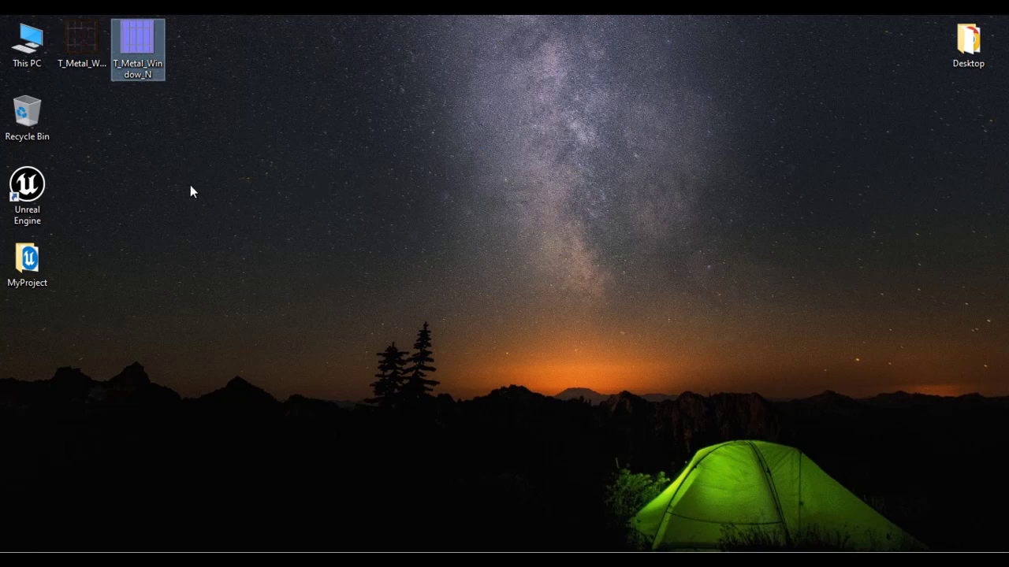
click(80, 45)
click(134, 47)
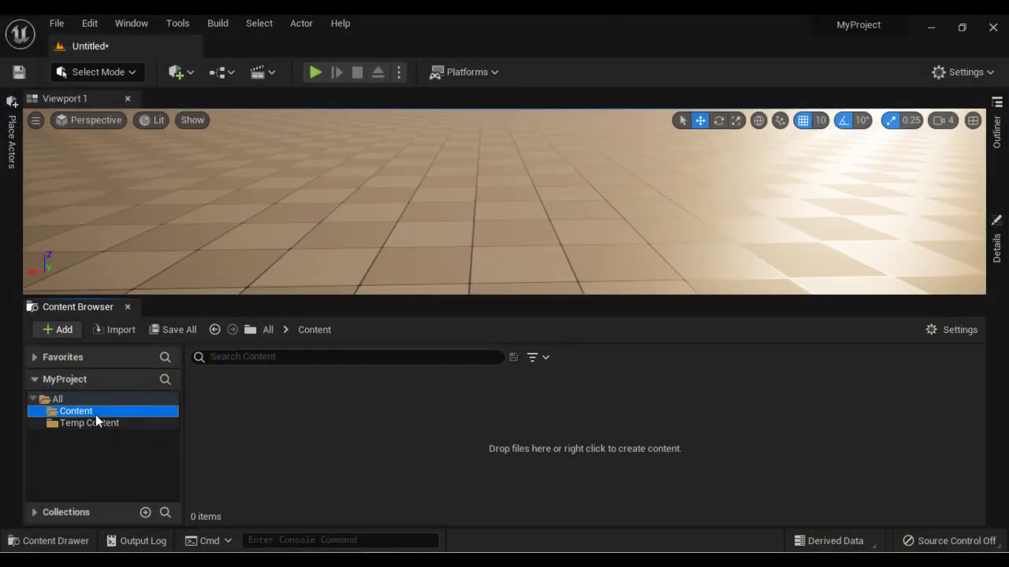
Create a new folder named Textures inside the project's Content folder.
right_click(91, 412)
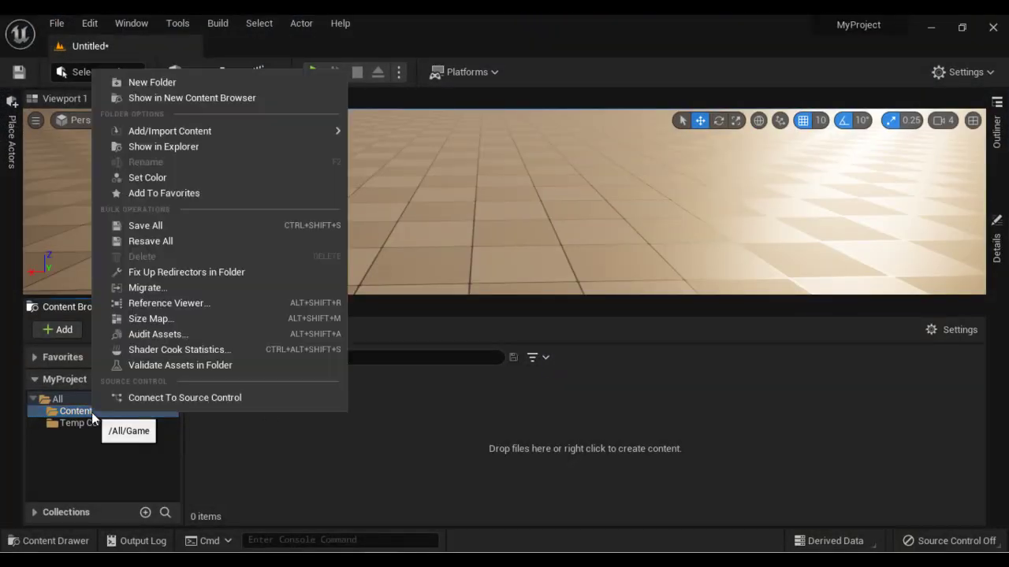
click(183, 84)
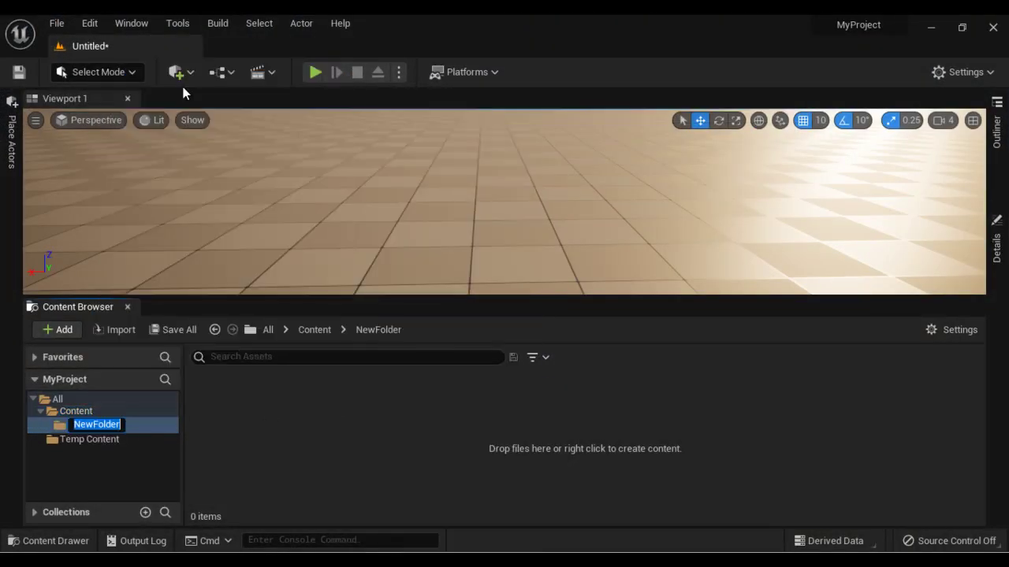
text(Texture)
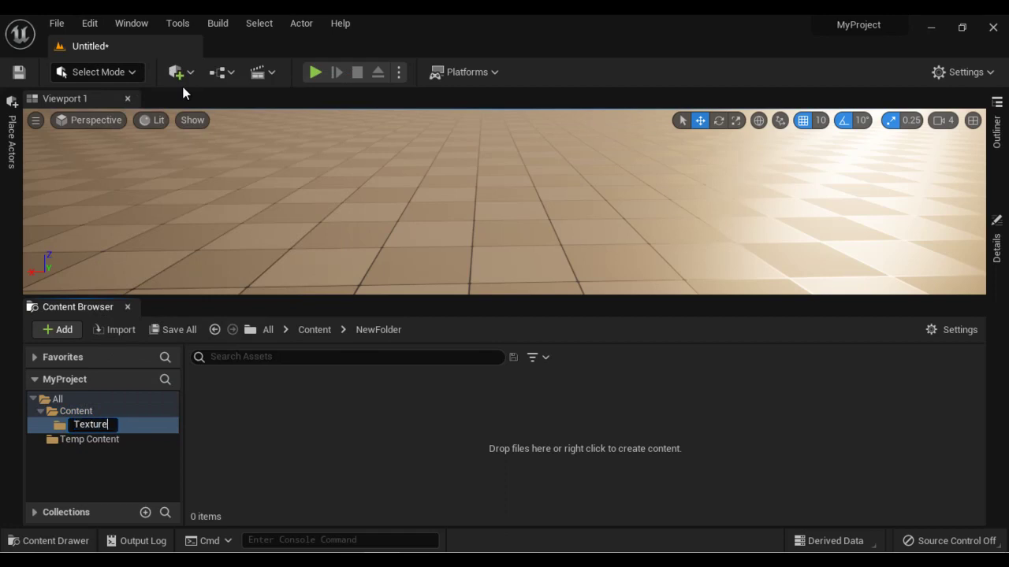
key(Return)
Import the desktop images T_Metal_Window_D and T_Metal_Window_N into the Textures folder, accepting the normal map import.
click(931, 26)
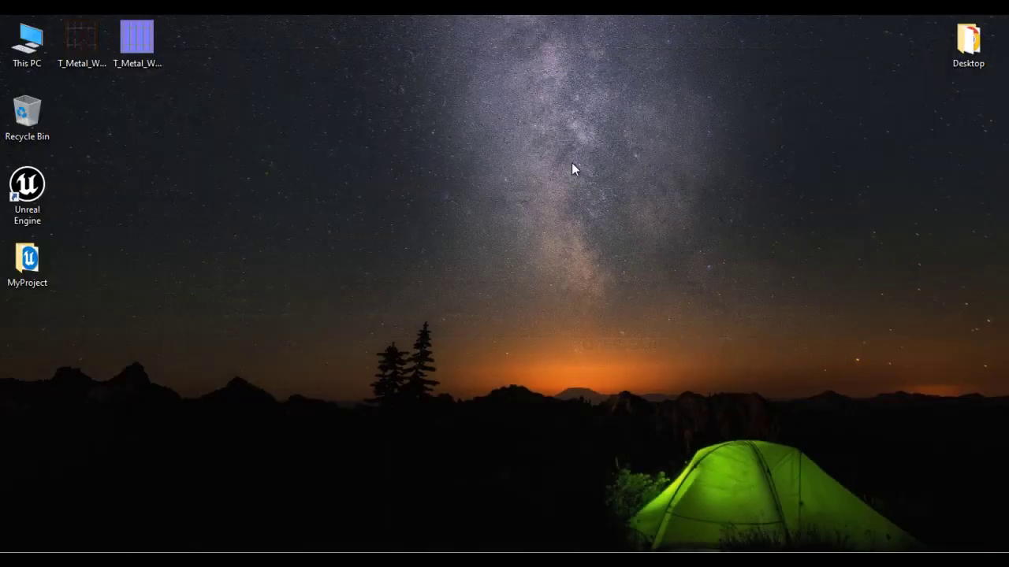
click(90, 44)
ctrl+click(139, 40)
drag(157, 82, 331, 470)
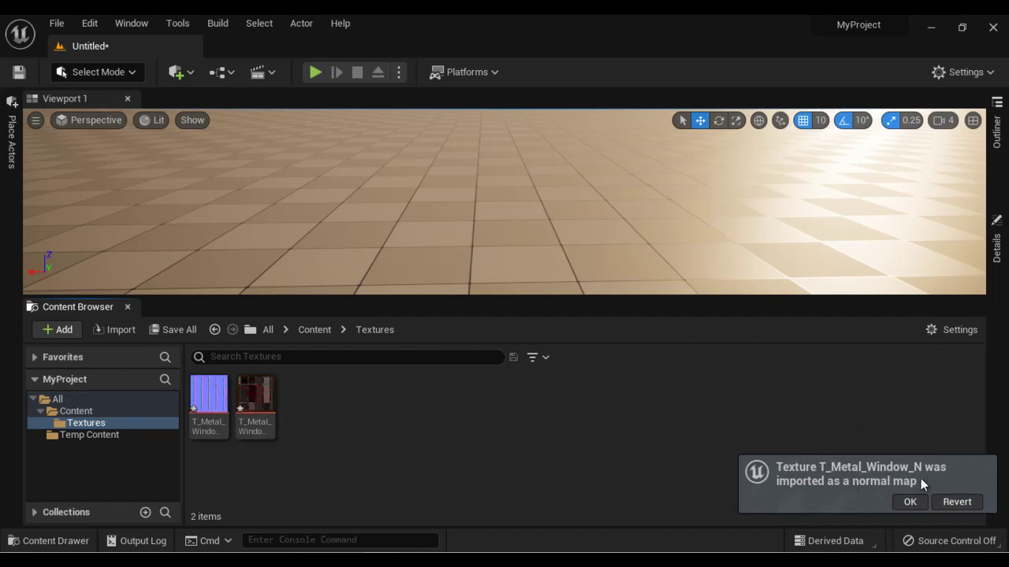
click(907, 501)
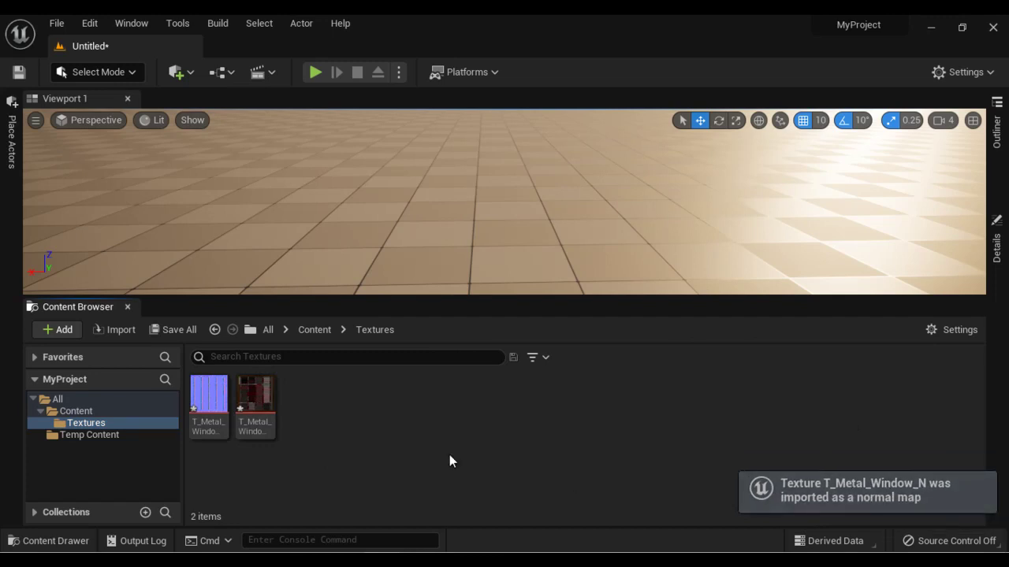
Create another folder named Materials inside the project's Content folder.
right_click(79, 412)
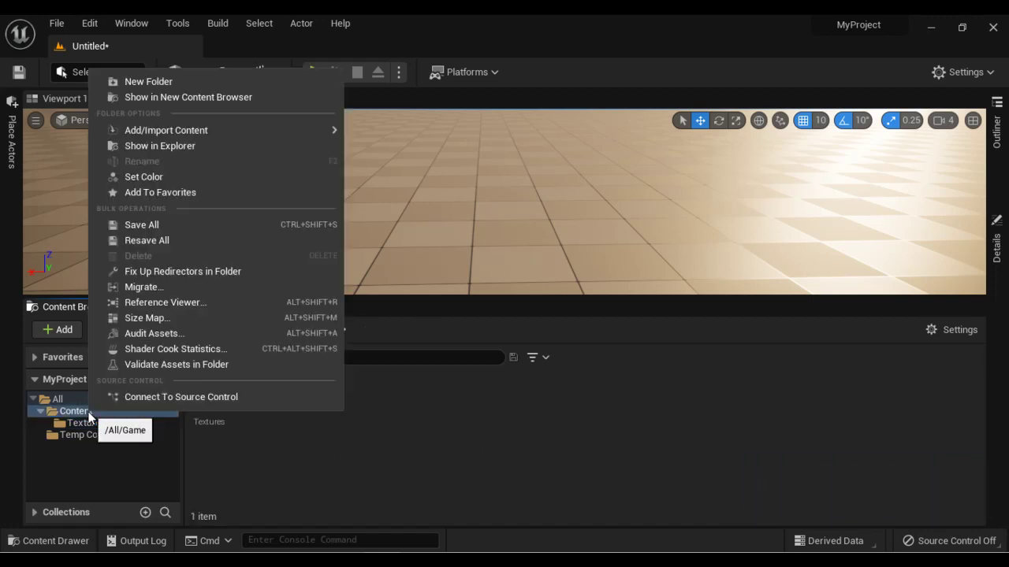
click(148, 81)
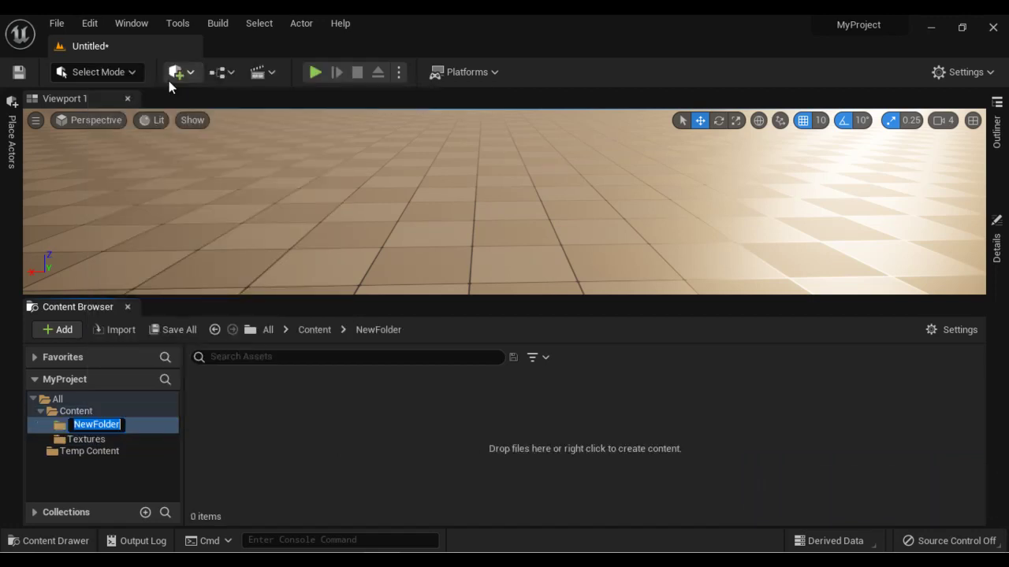
text(Materials)
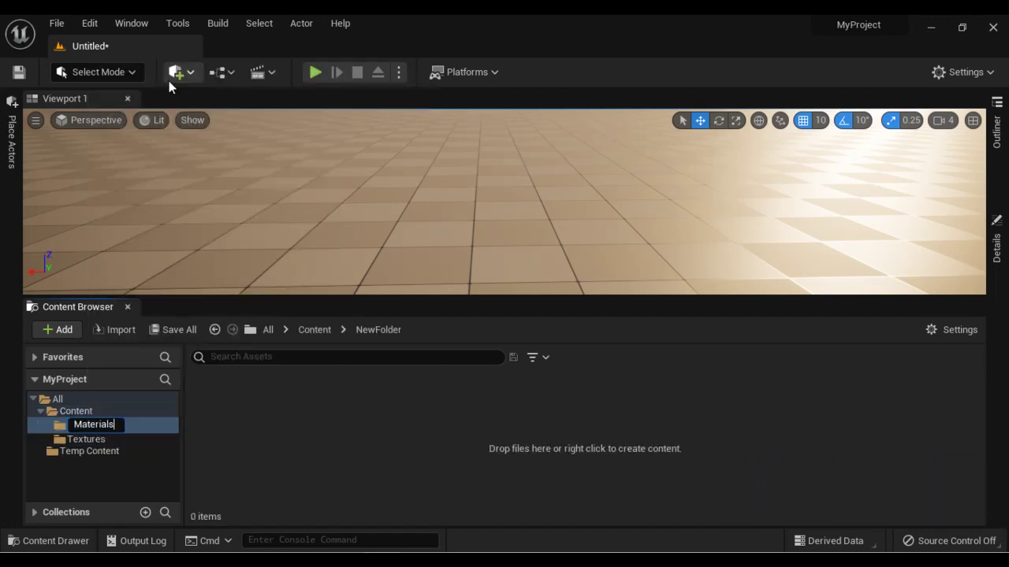
key(Return)
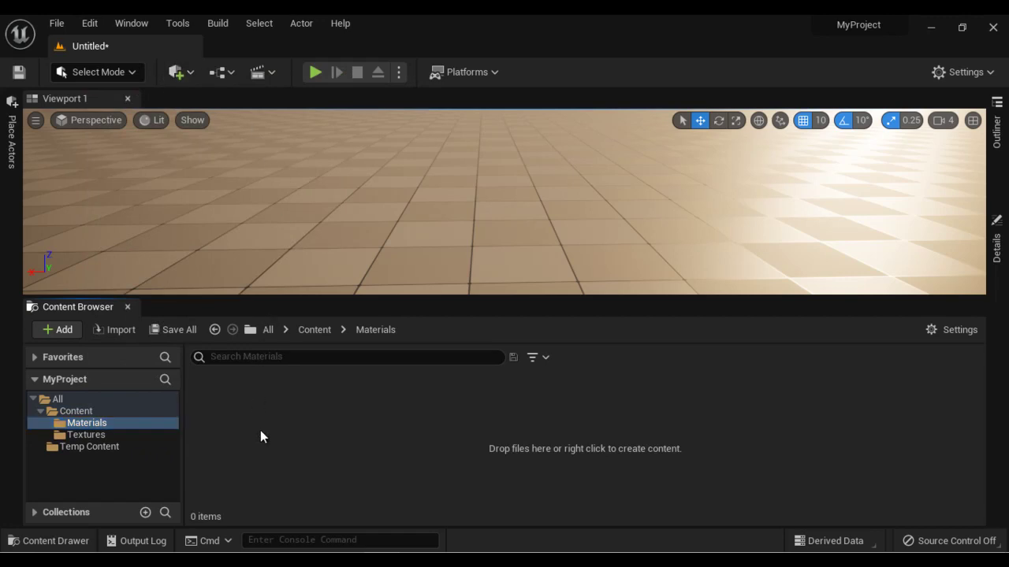
Create a new material named M_Metal_Window in the Materials folder.
right_click(260, 430)
click(327, 319)
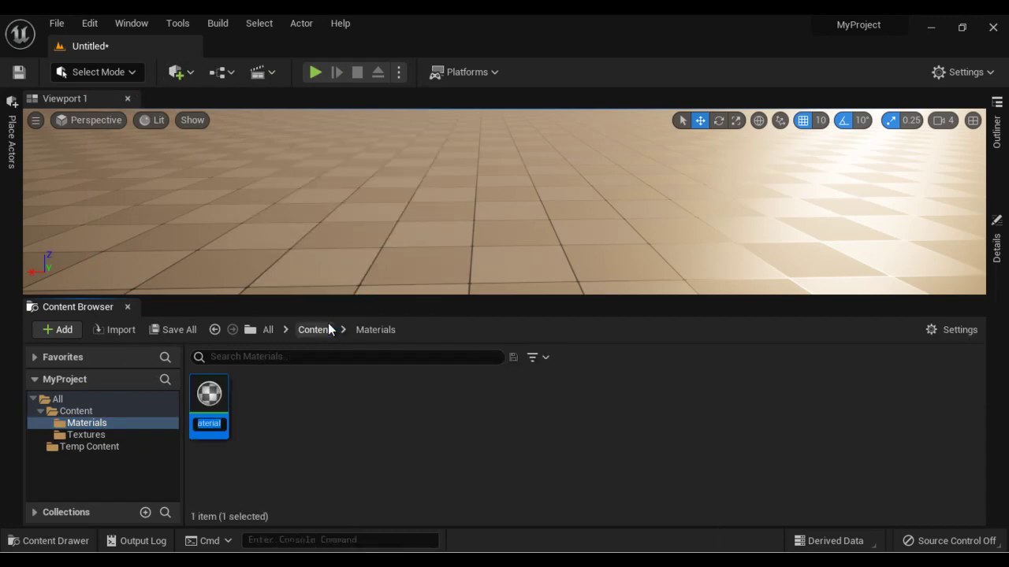
text(M_Meadow)
key(Return)
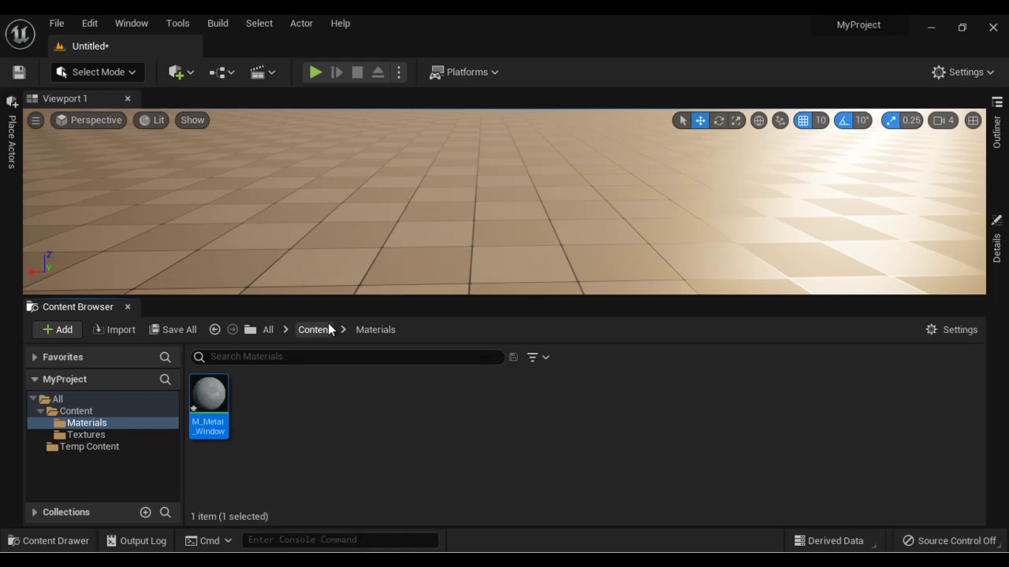
Open the M_Metal_Window material for editing and set its Blend Mode to Masked.
double_click(210, 423)
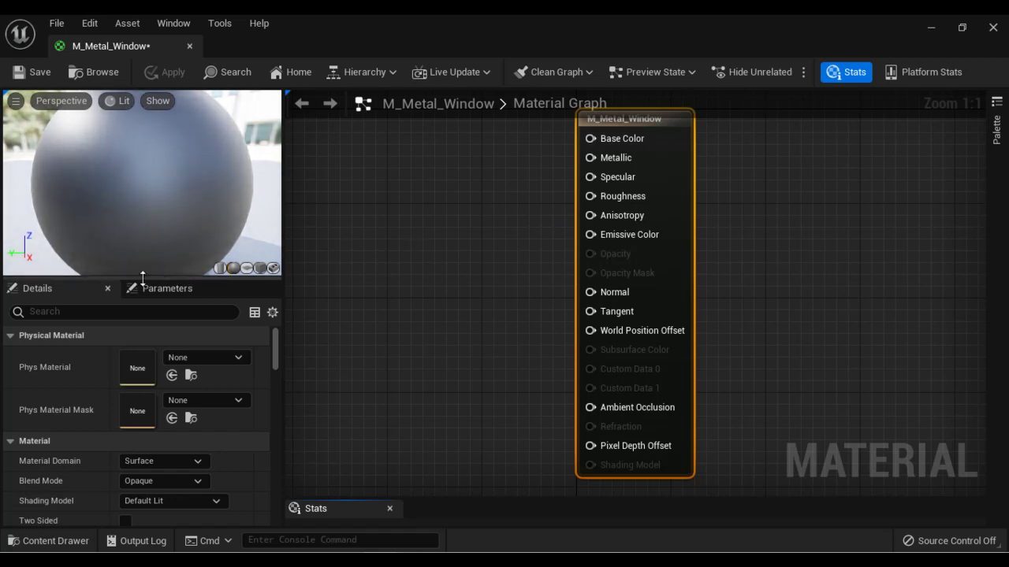
drag(112, 280, 140, 247)
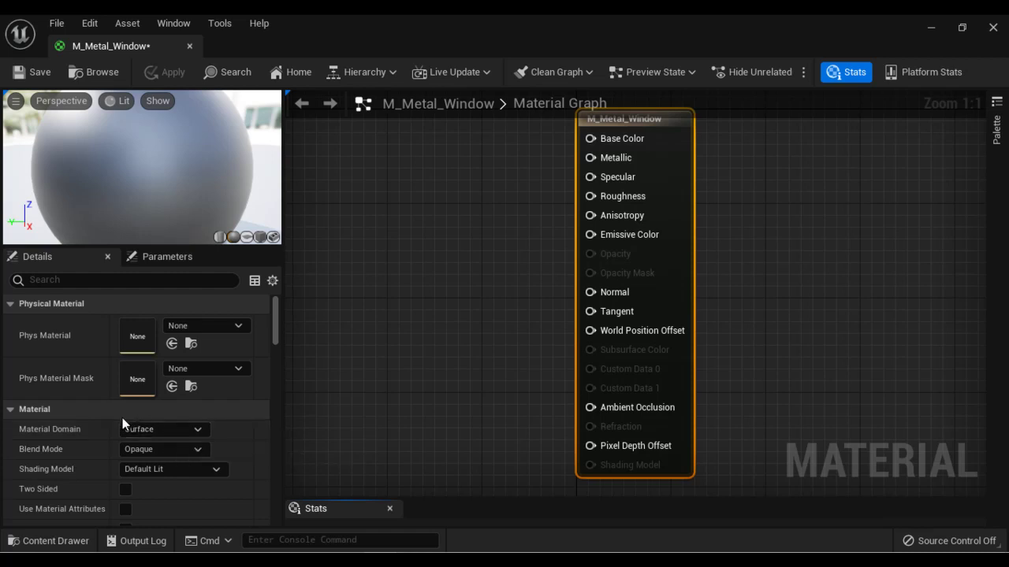
click(159, 451)
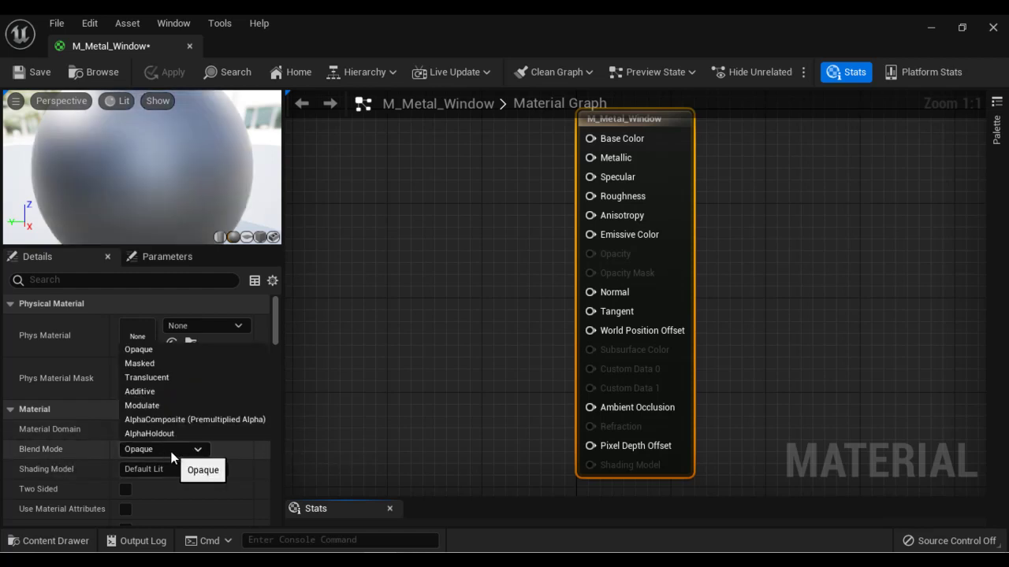
click(155, 364)
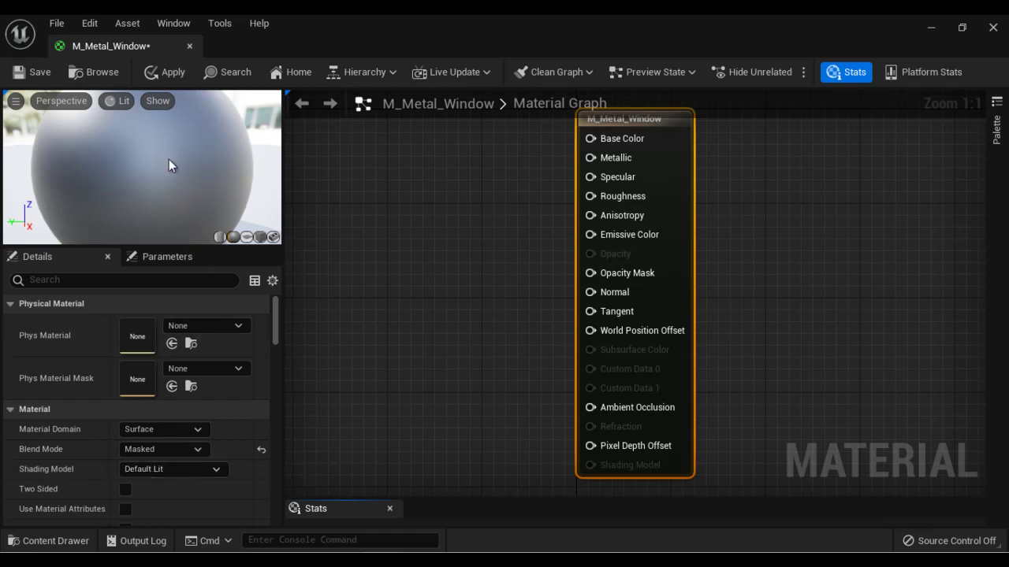
Switch the material preview to the plane shape and make the material Two Sided.
click(247, 237)
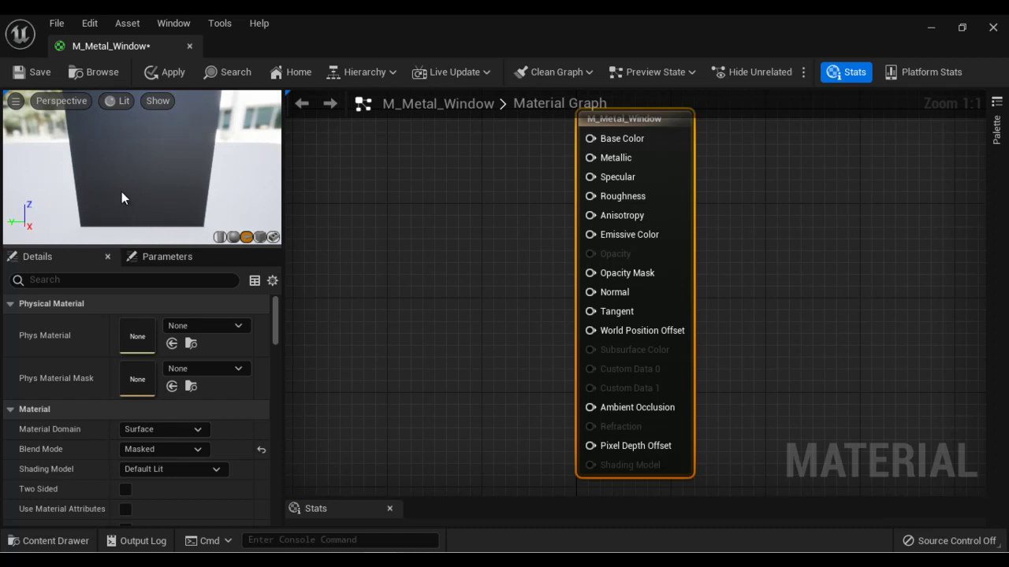
drag(121, 194, 198, 221)
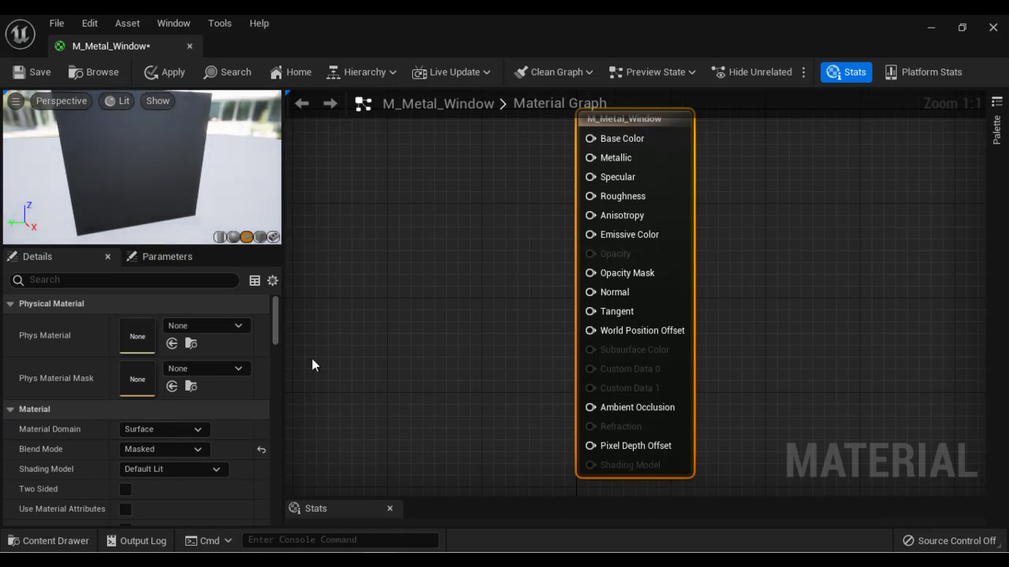
click(125, 490)
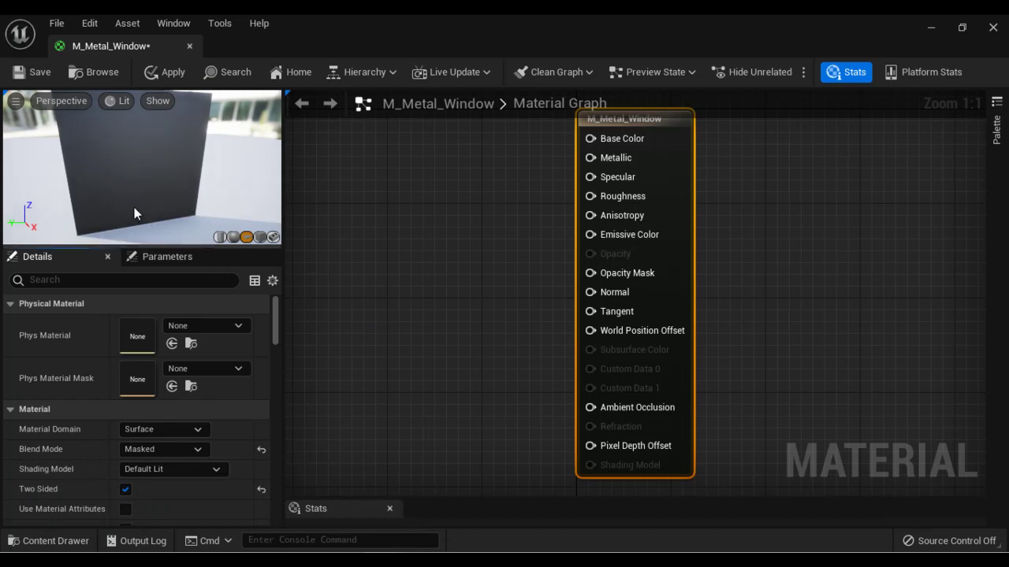
mouse_move(134, 207)
mouse_down()
mouse_move(570, 198)
mouse_move(51, 205)
mouse_move(132, 191)
mouse_up()
drag(166, 247, 167, 347)
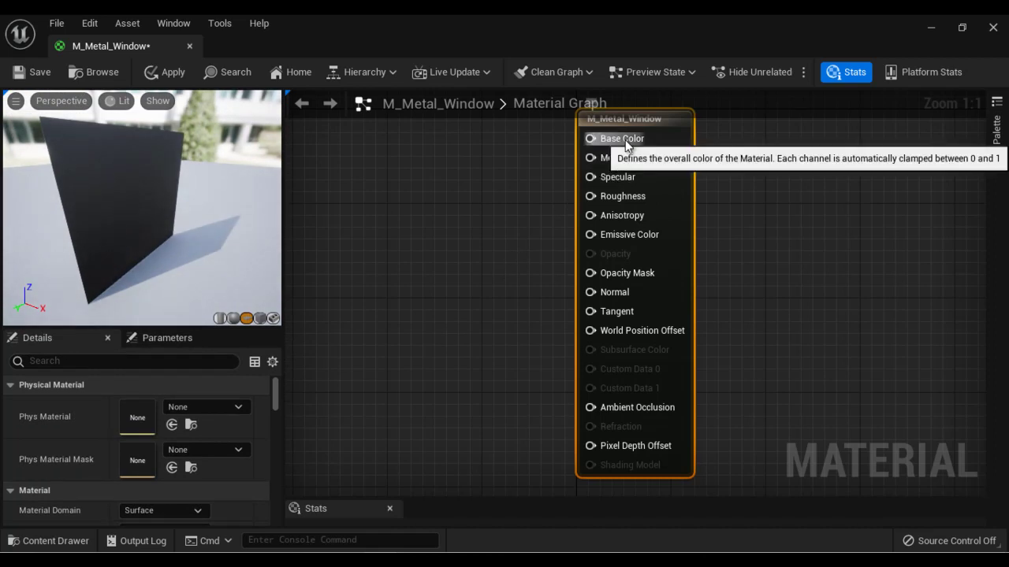
Add a Texture Sample node to the material graph and assign it the T_Metal_Window_D texture.
right_click(403, 162)
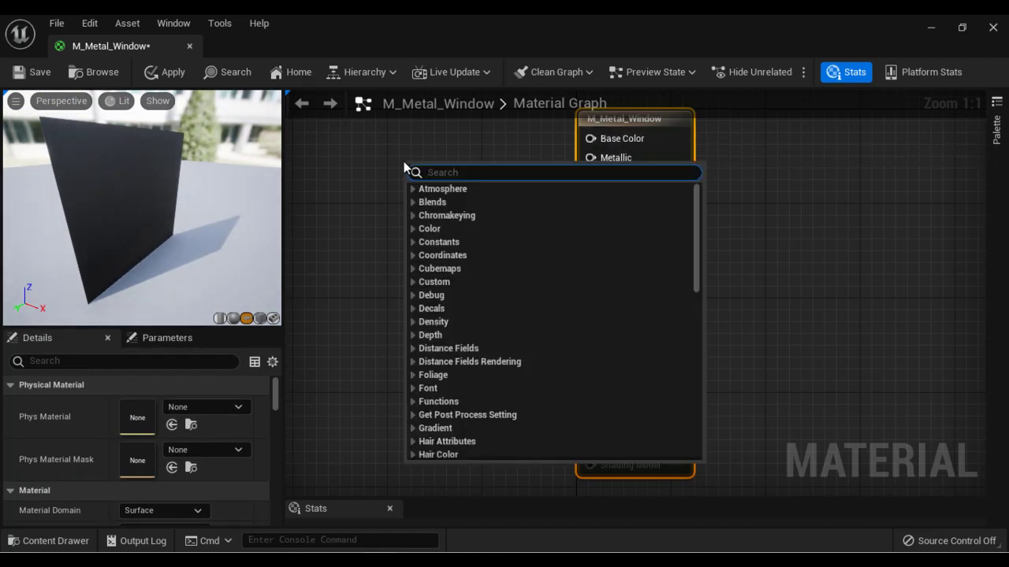
text(Textur)
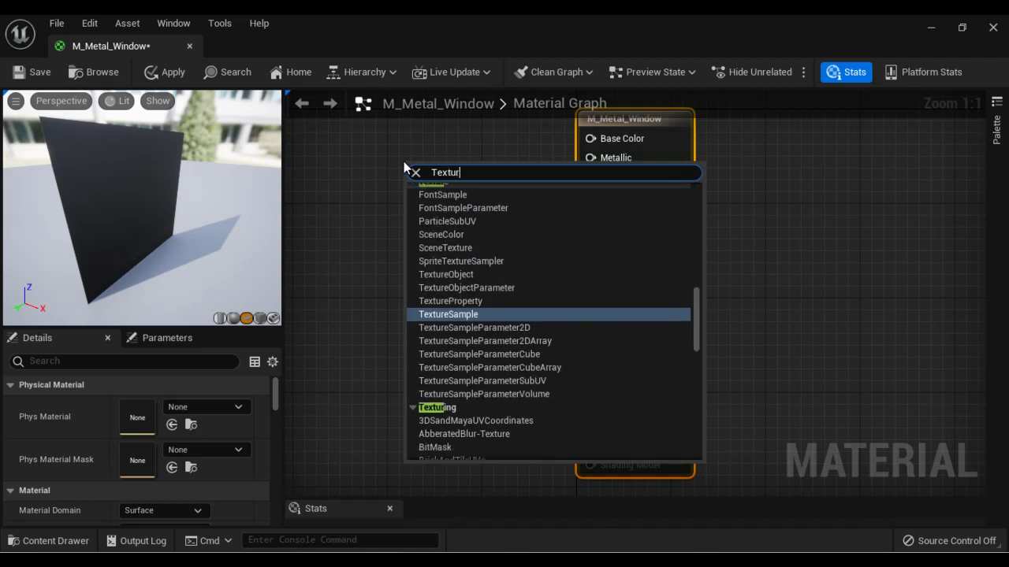
click(444, 314)
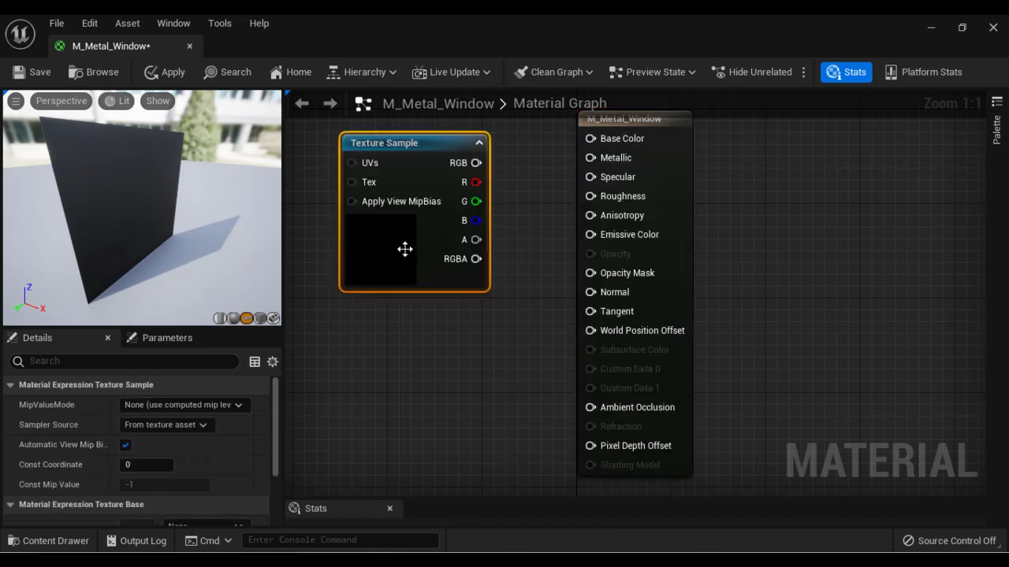
drag(87, 326, 89, 269)
click(231, 468)
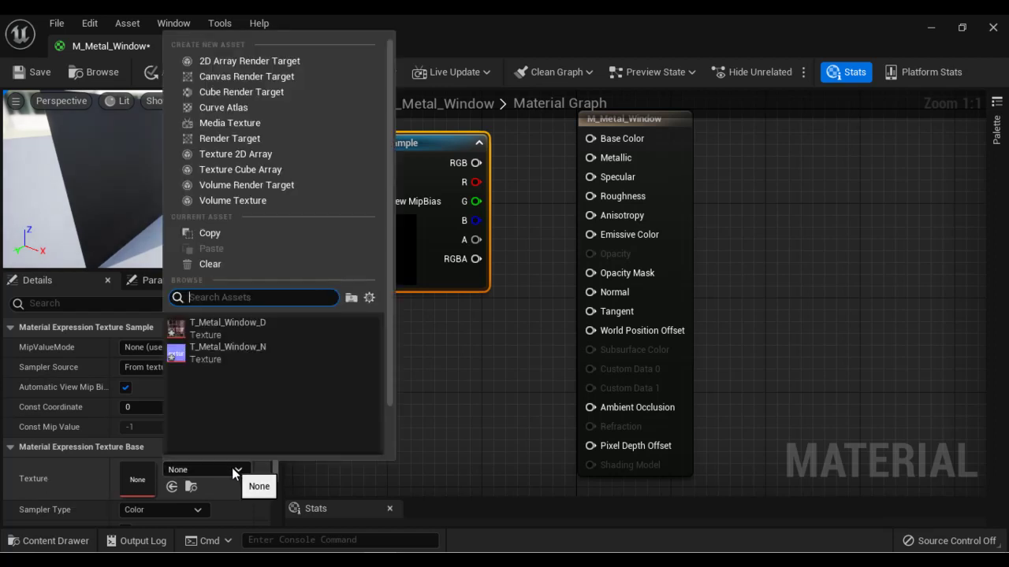
click(256, 326)
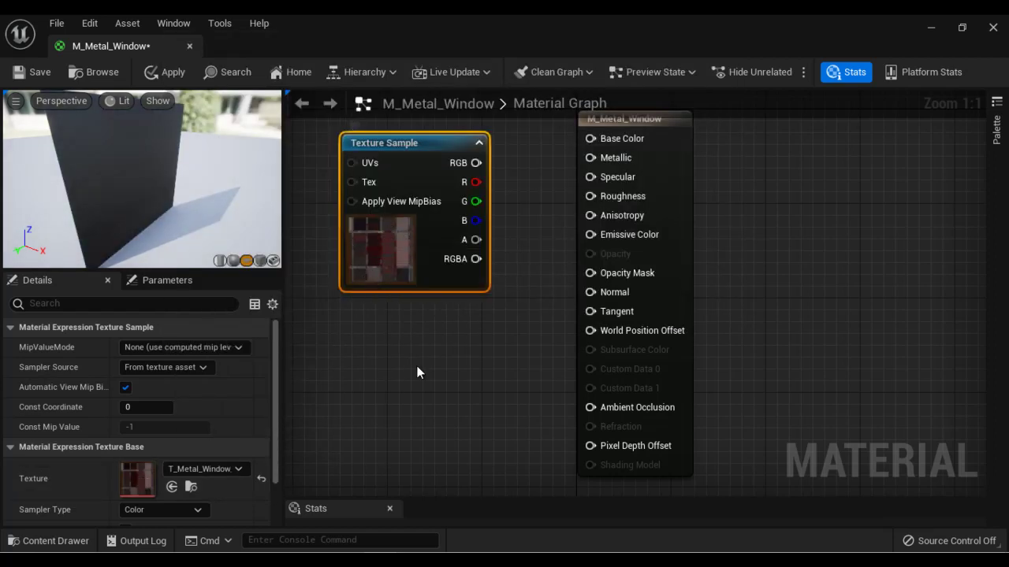
Connect the Texture Sample's RGB output to Base Color and its A output to Opacity Mask.
drag(476, 163, 608, 138)
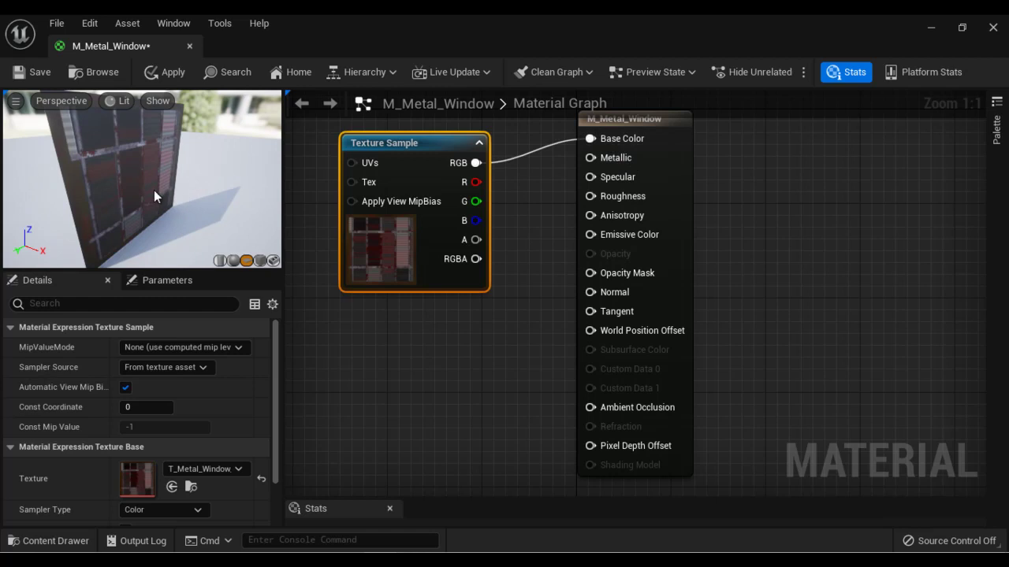
drag(154, 186, 36, 179)
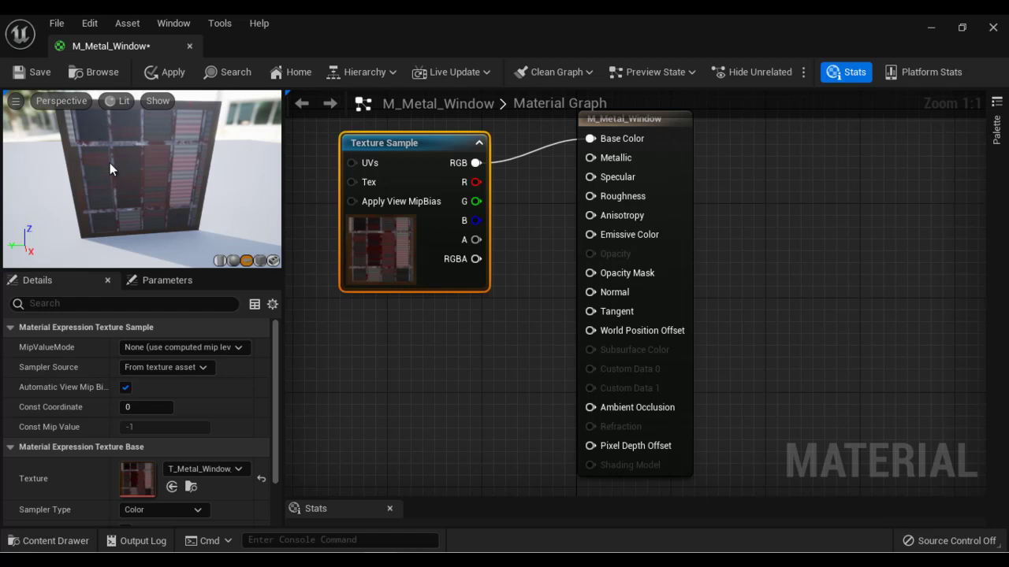
drag(476, 239, 596, 276)
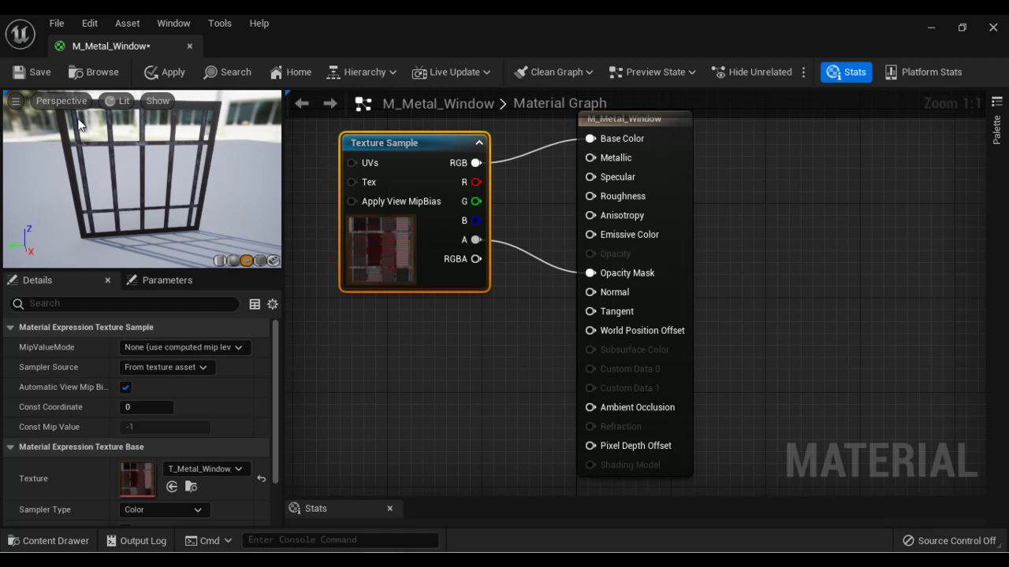
mouse_move(96, 167)
mouse_down()
mouse_move(162, 162)
mouse_move(96, 166)
mouse_up()
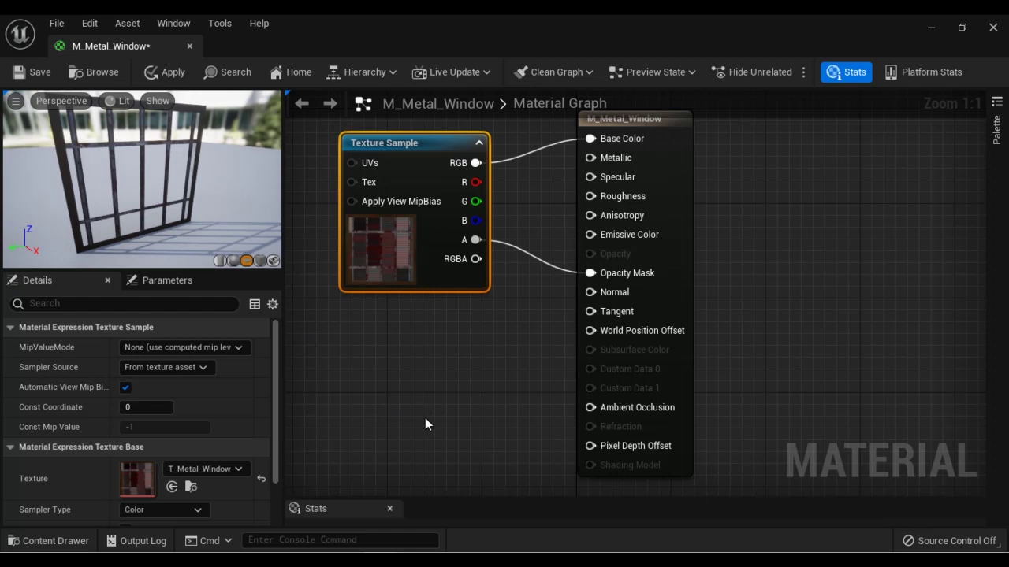
Add a second Texture Sample node with the T_Metal_Window_N texture and connect its RGB output to Normal.
right_click(370, 360)
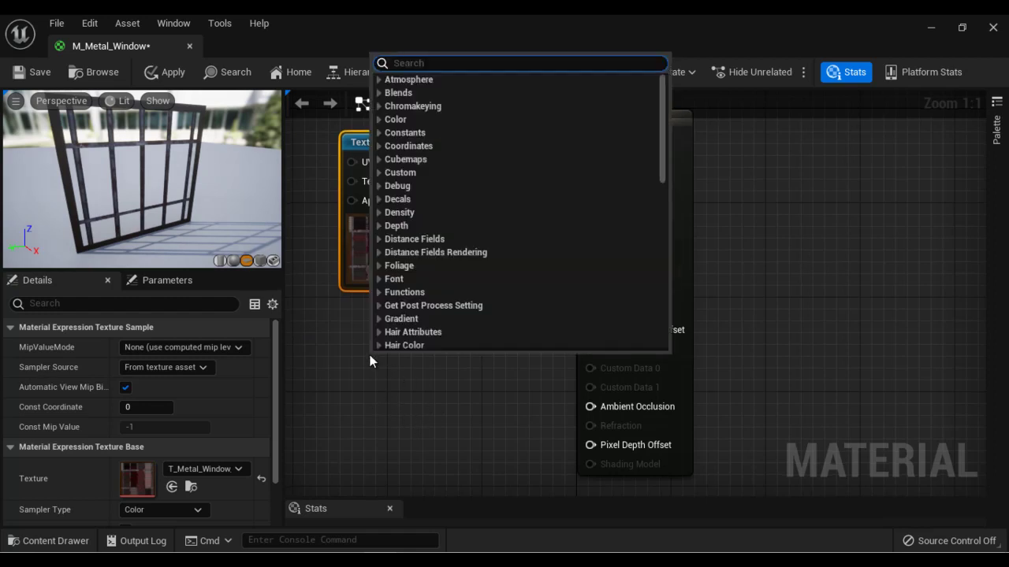
text(Tex)
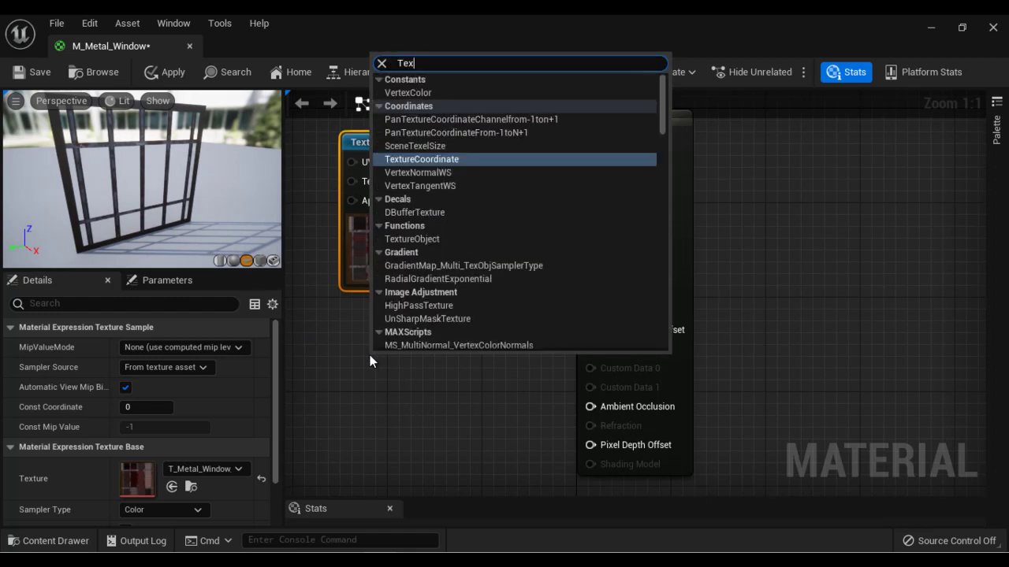
click(370, 355)
click(229, 470)
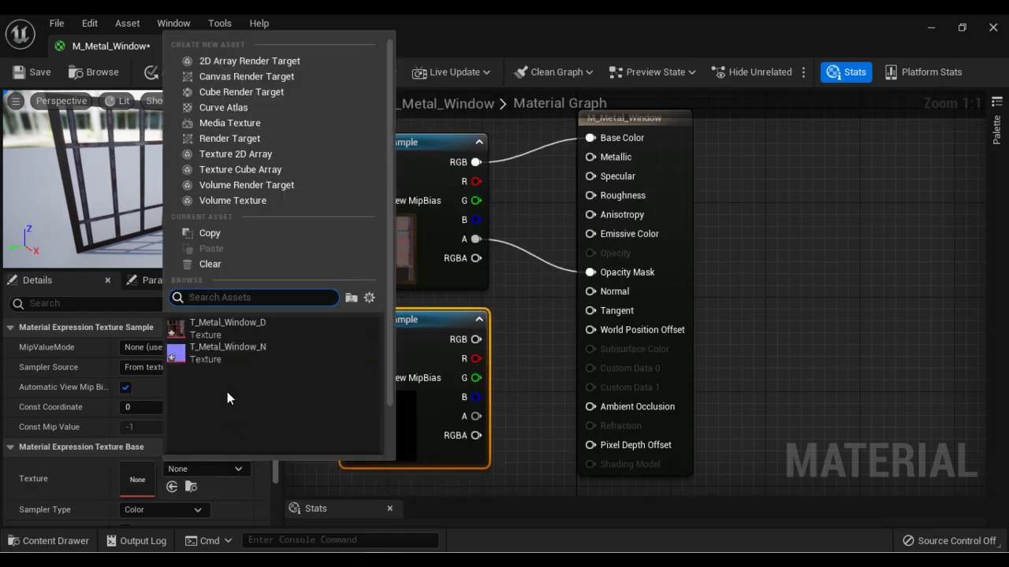
key(Escape)
drag(476, 339, 604, 292)
right_drag(539, 415, 878, 302)
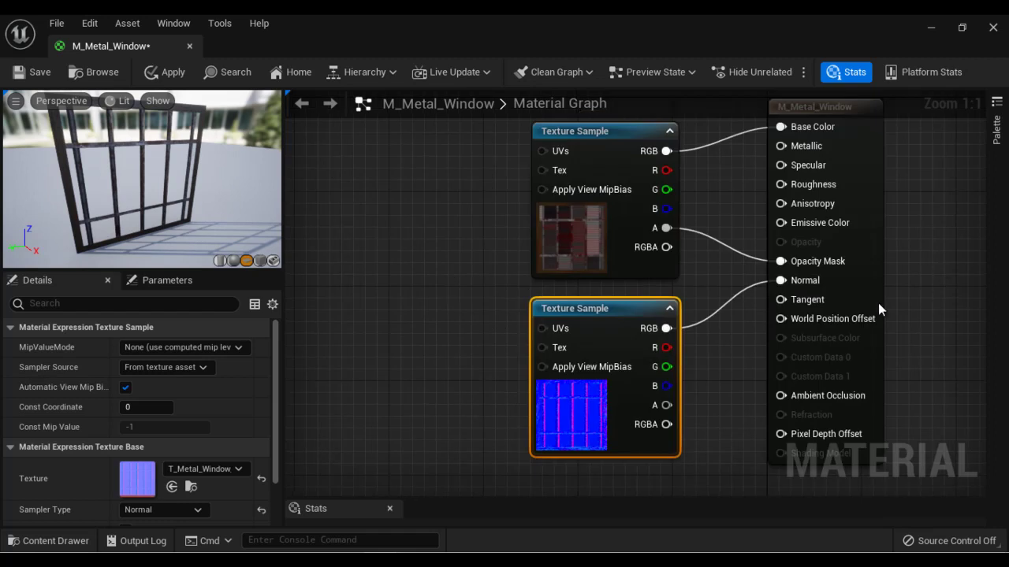
Add a TextureCoordinate node and connect its output to the UVs inputs of both Texture Sample nodes.
right_drag(454, 313, 449, 310)
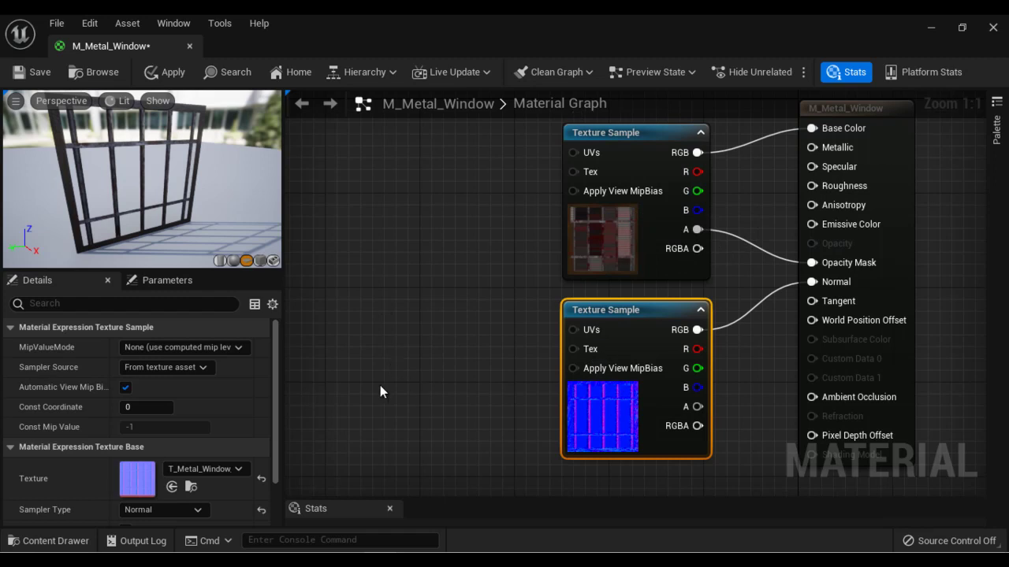
right_click(361, 202)
text(Tex)
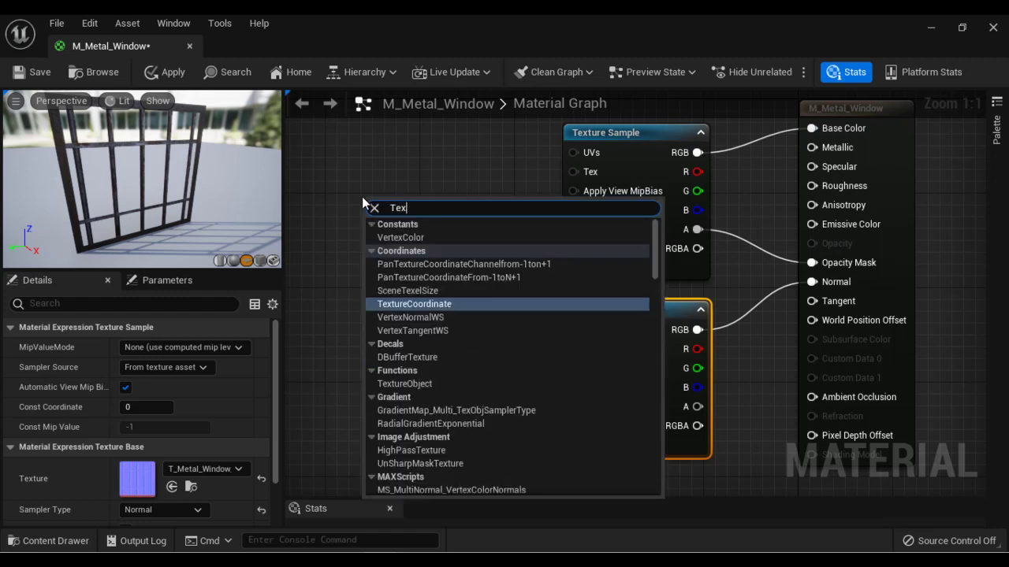
click(446, 305)
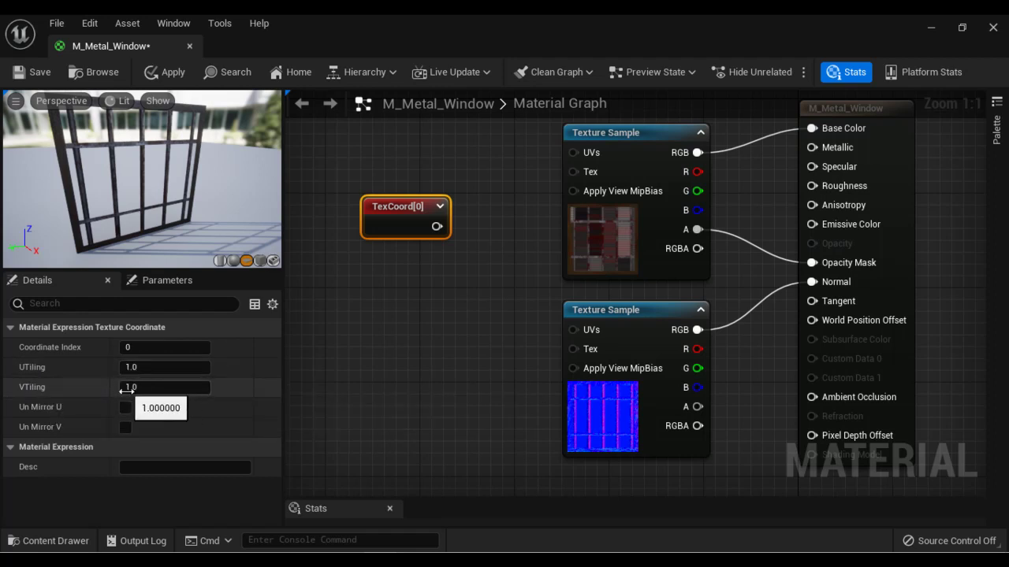
drag(412, 205, 574, 152)
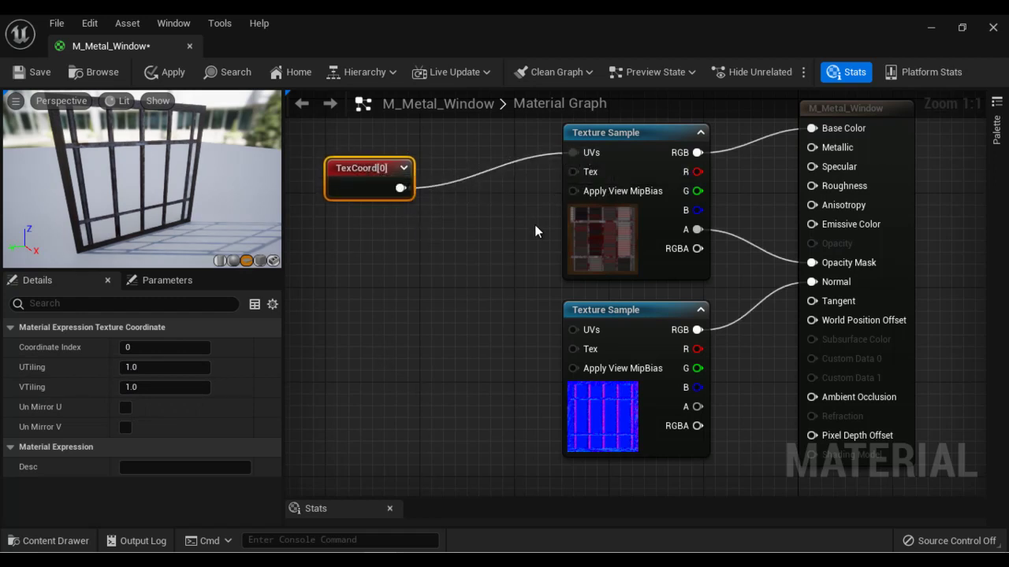
drag(401, 188, 573, 331)
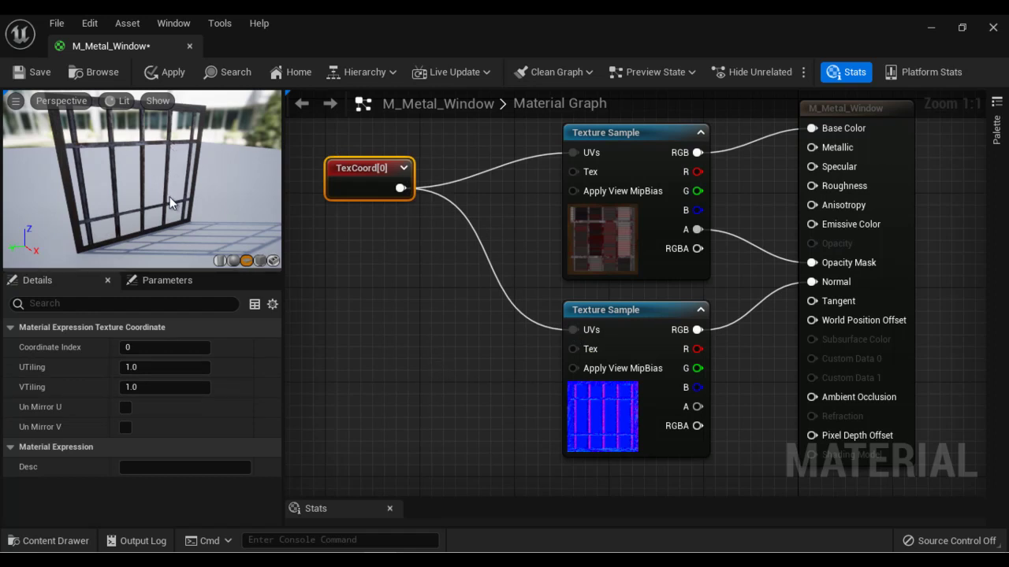
Try UTiling values of 2 and 3 on the texture coordinate node and return it to 1.
drag(170, 197, 151, 161)
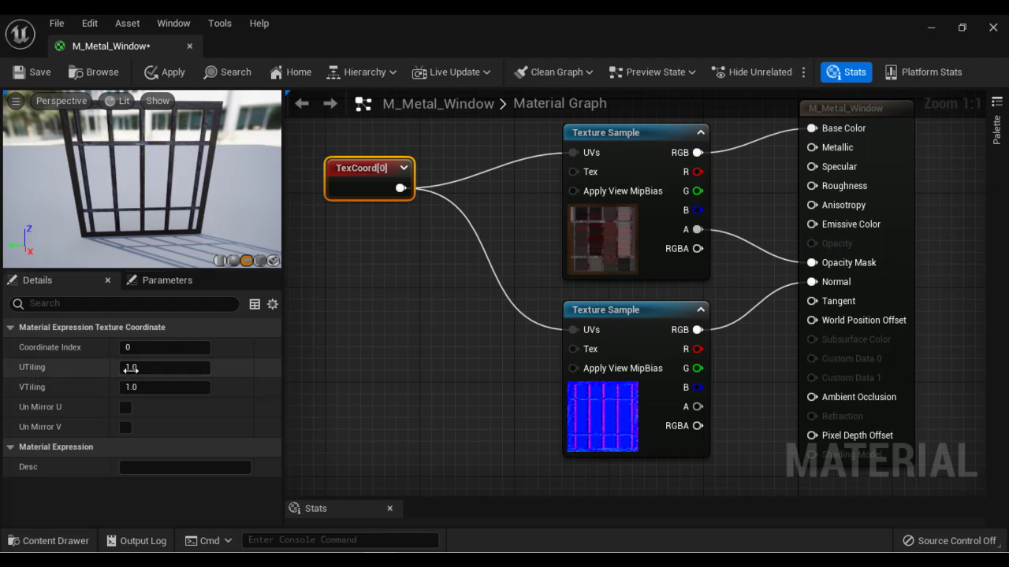
click(155, 369)
text(2)
key(Return)
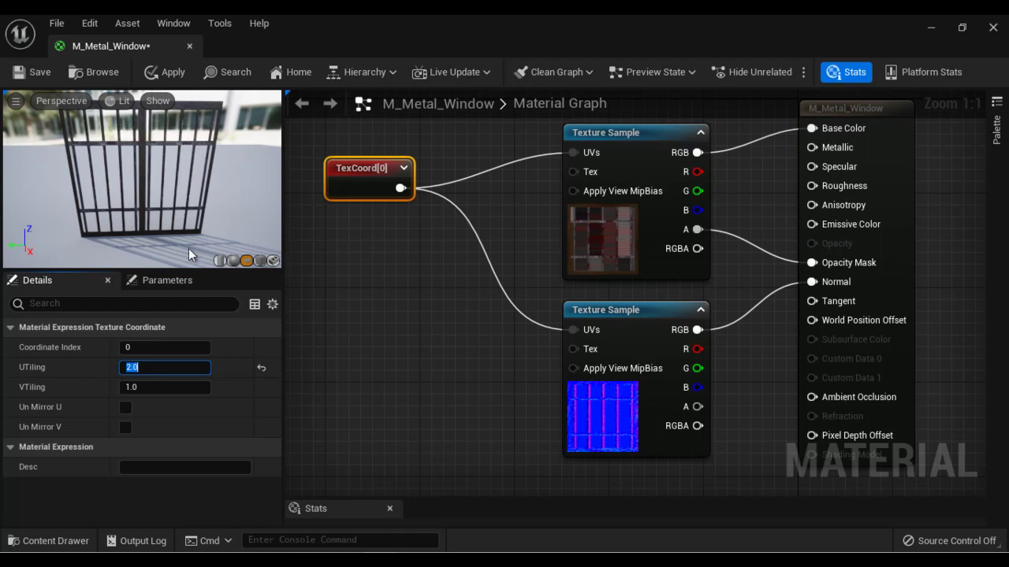
text(3)
key(Return)
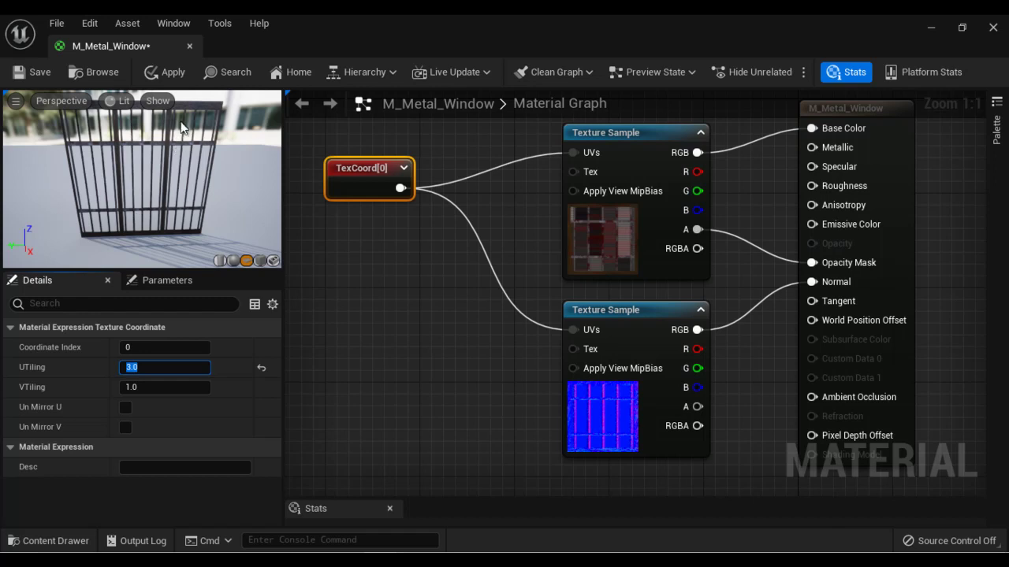
text(1)
key(Return)
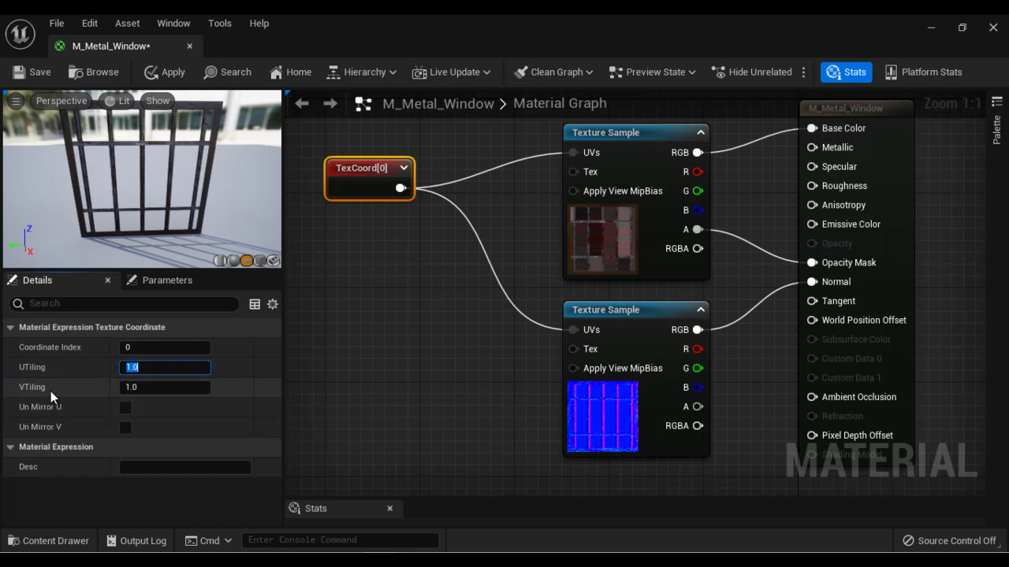
Try a VTiling of 3 on the texture coordinate node, followed by UTiling and VTiling both at 2.
click(161, 387)
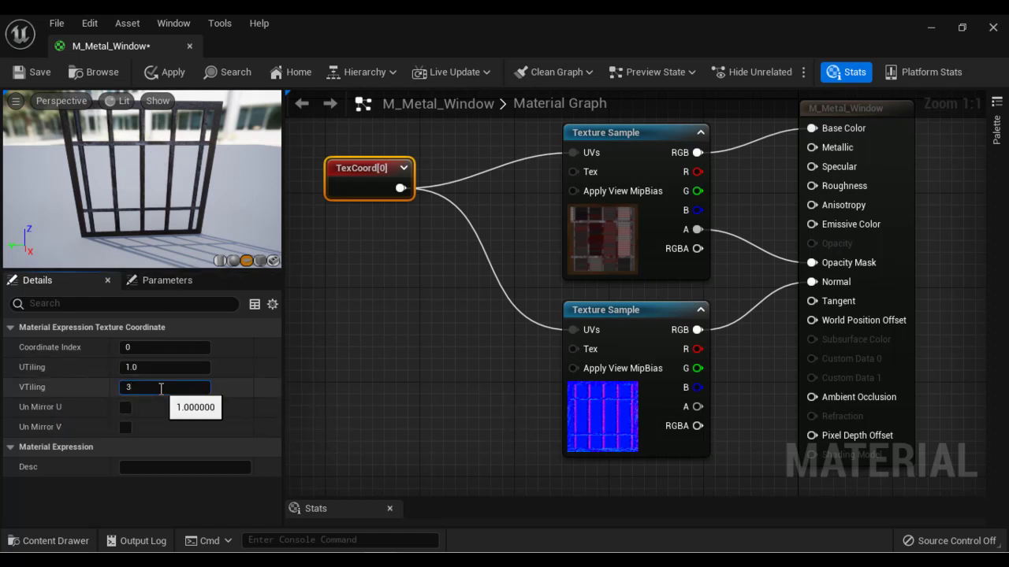
key(Return)
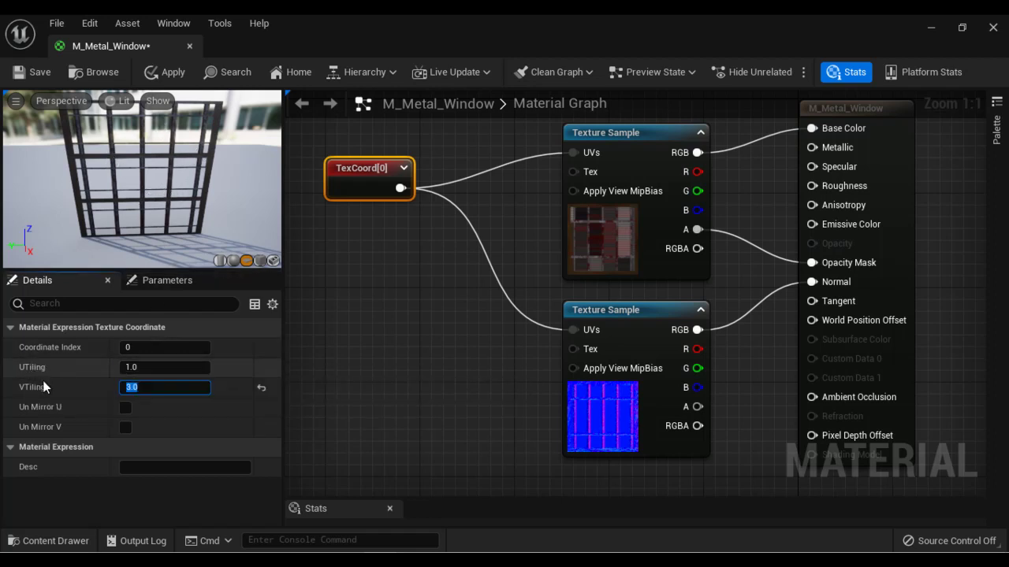
click(159, 368)
text(2)
click(163, 389)
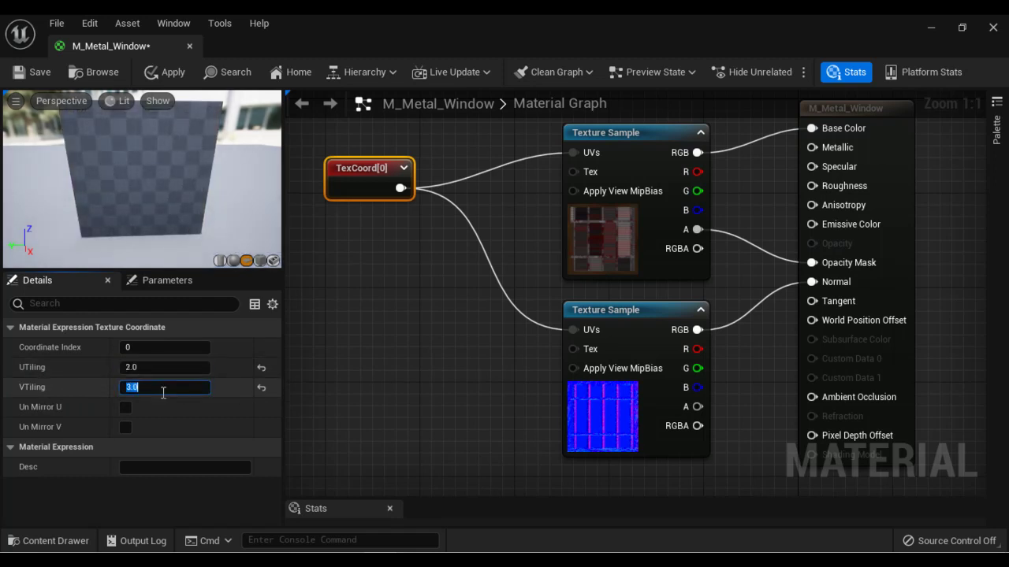
text(2)
key(Return)
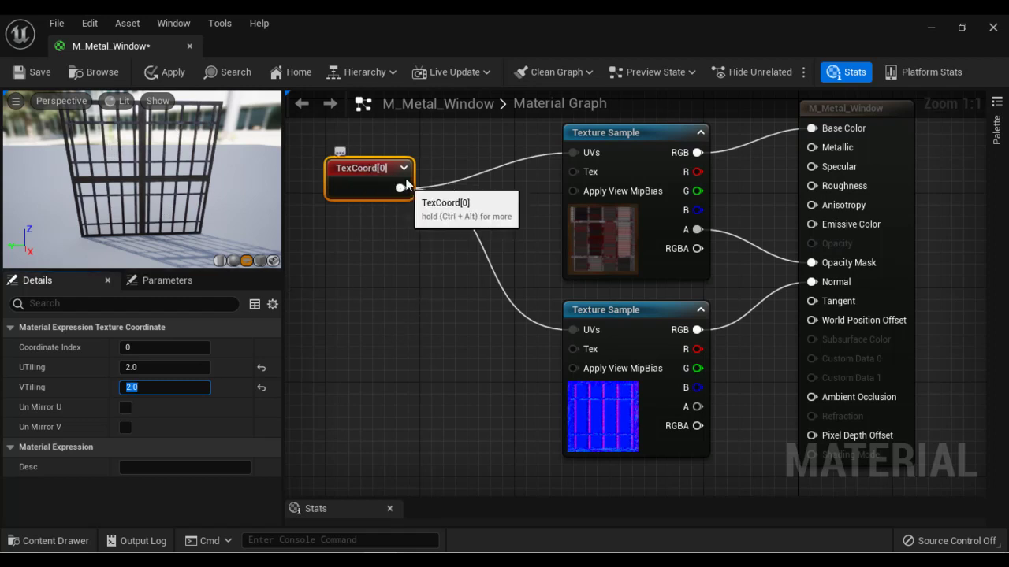
Insert a Multiply node, feeding TexCoord into its A input and its output into the UVs of both Texture Samples.
right_click(397, 260)
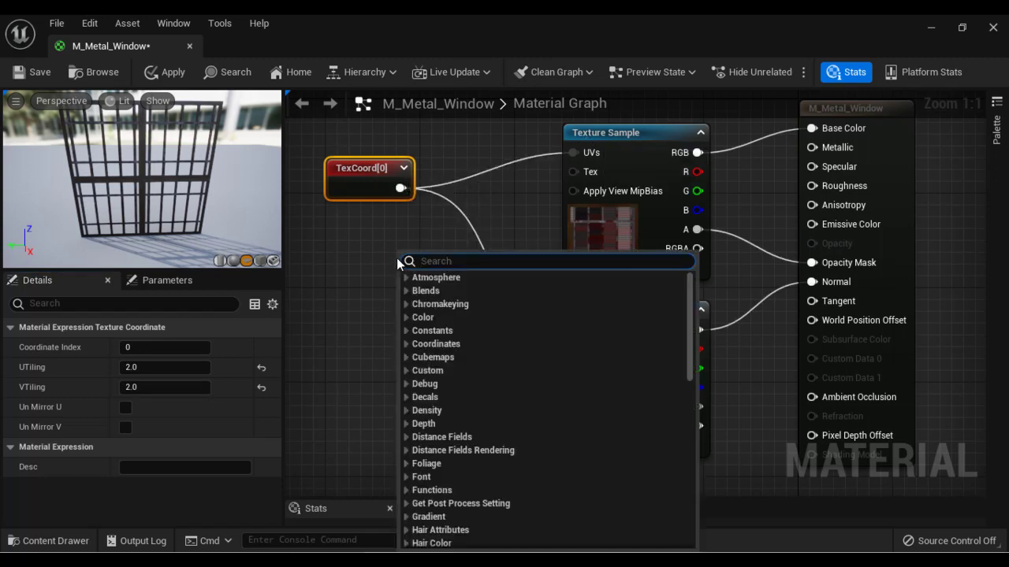
text(Mul)
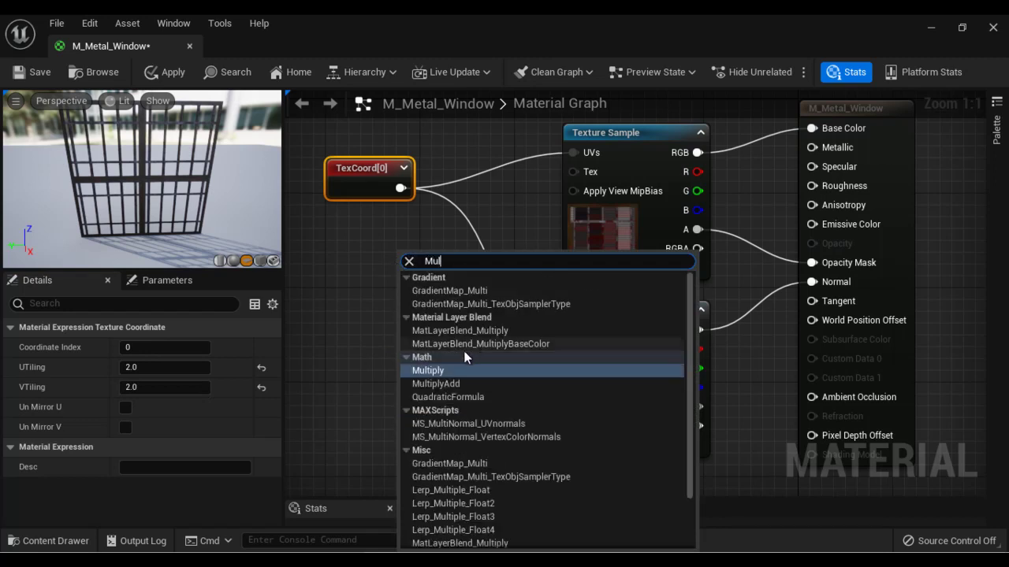
click(440, 370)
drag(400, 191, 410, 291)
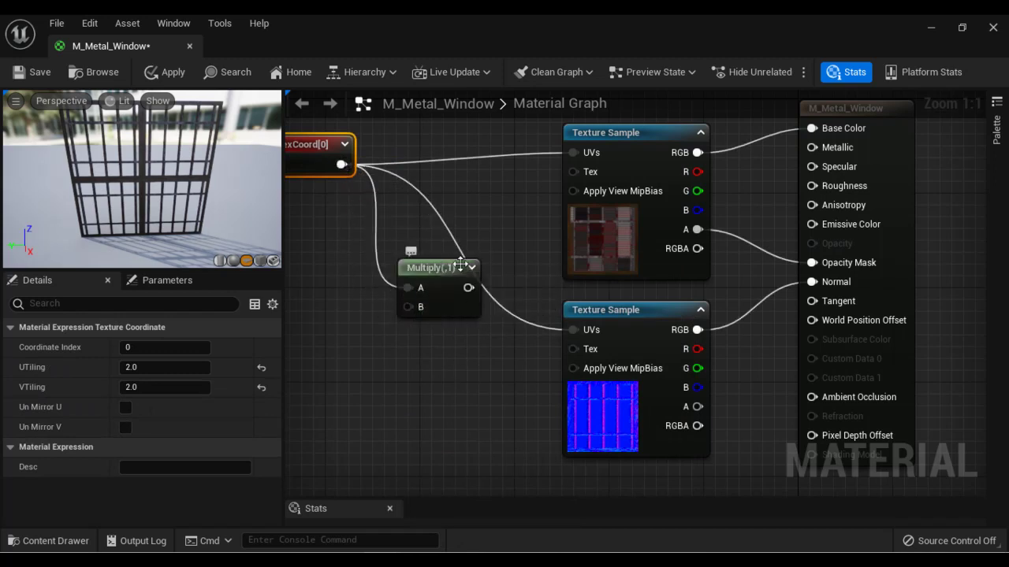
drag(469, 288, 574, 152)
drag(469, 288, 567, 330)
right_drag(498, 370, 654, 370)
drag(457, 143, 386, 201)
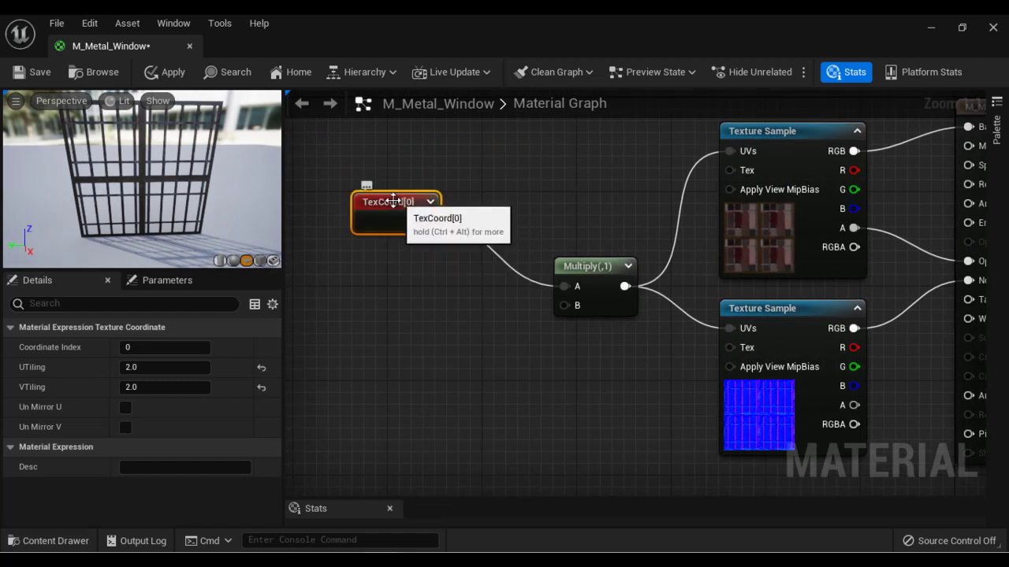
Set both UTiling and VTiling of the texture coordinate node to 1.
click(170, 368)
text(1)
key(Return)
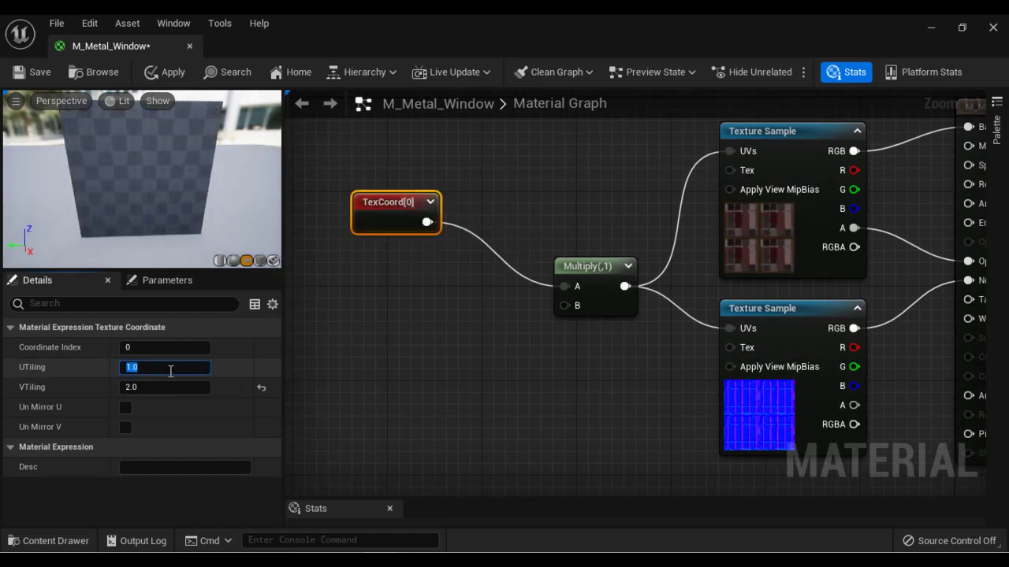
click(174, 386)
text(1)
key(Return)
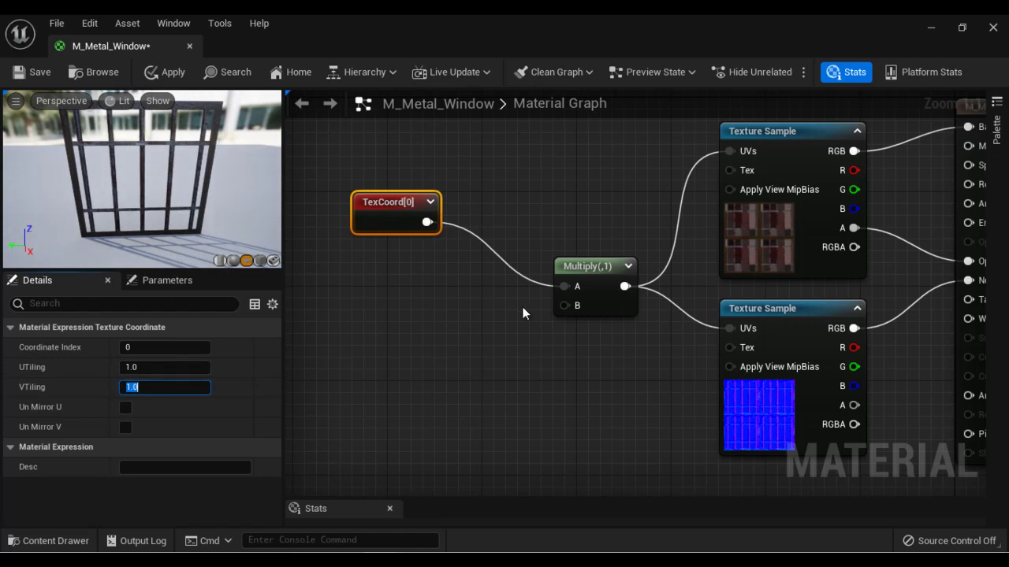
Set the Multiply node's Const B value to 2 to scale the tiling uniformly.
click(587, 269)
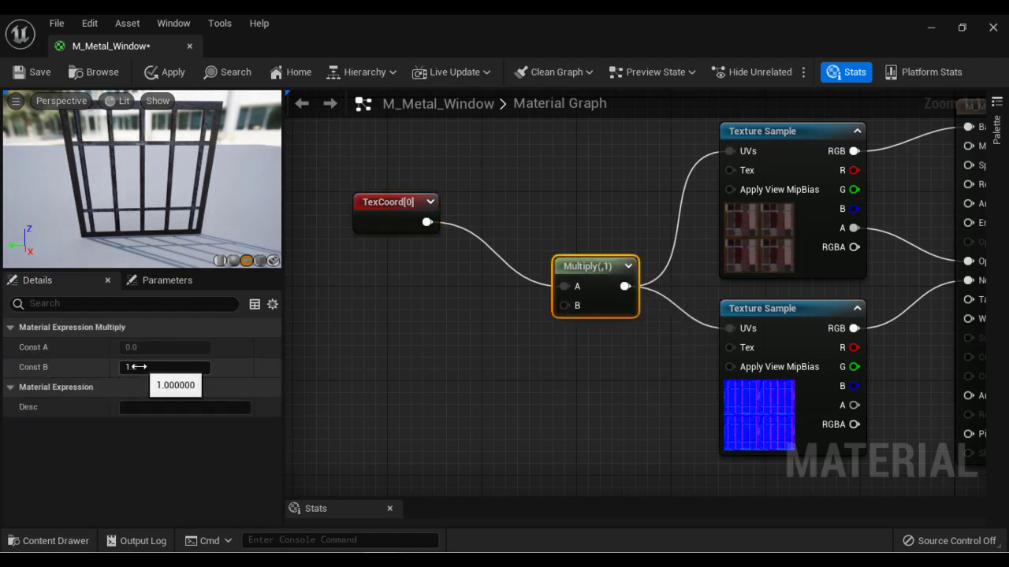
click(395, 226)
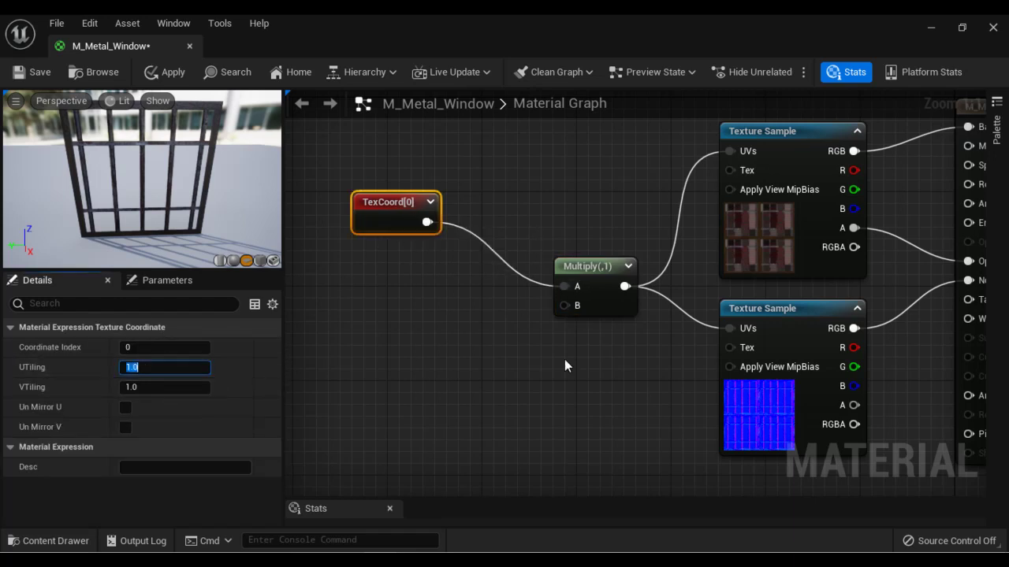
click(608, 305)
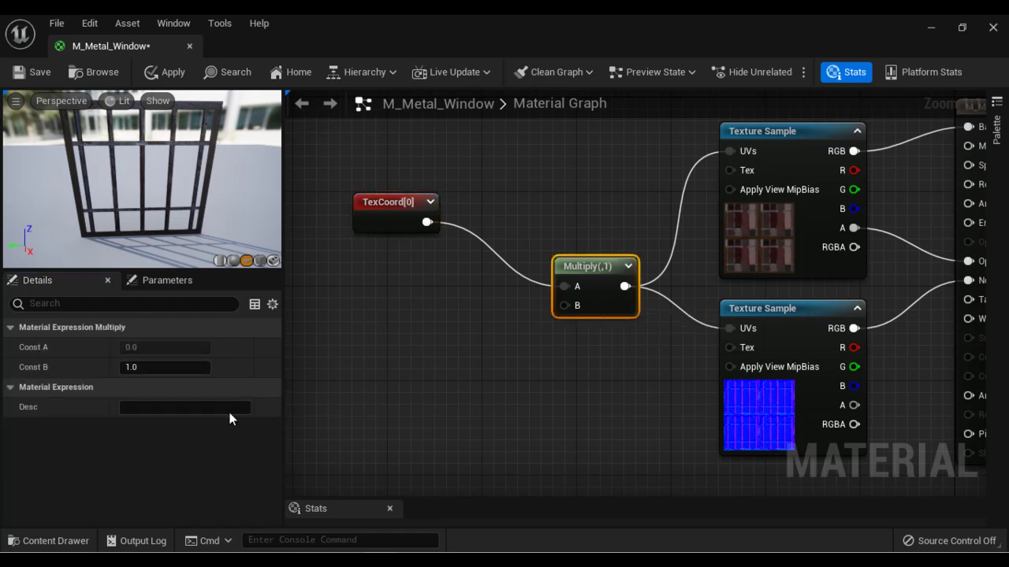
click(383, 228)
click(164, 387)
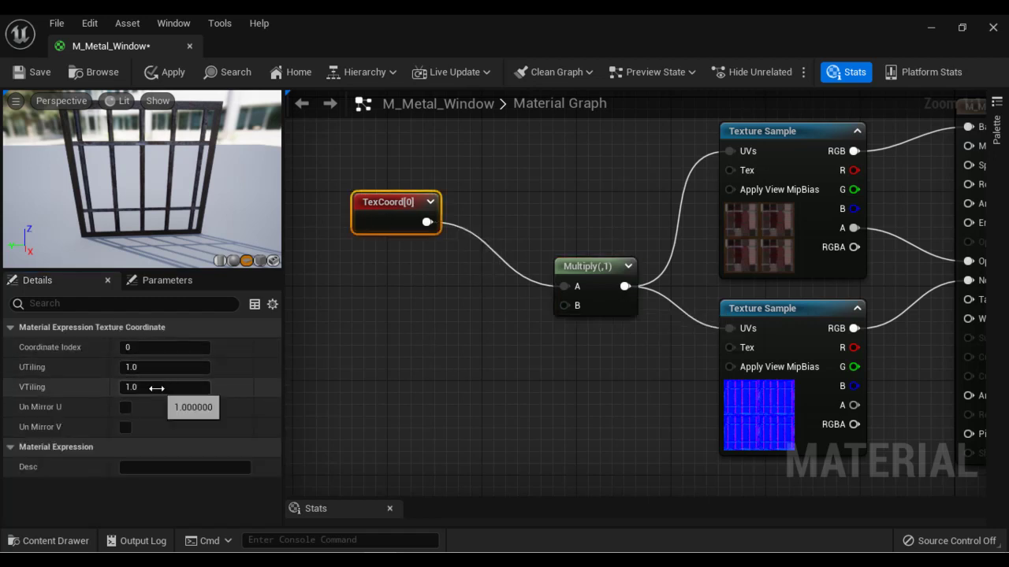
click(603, 304)
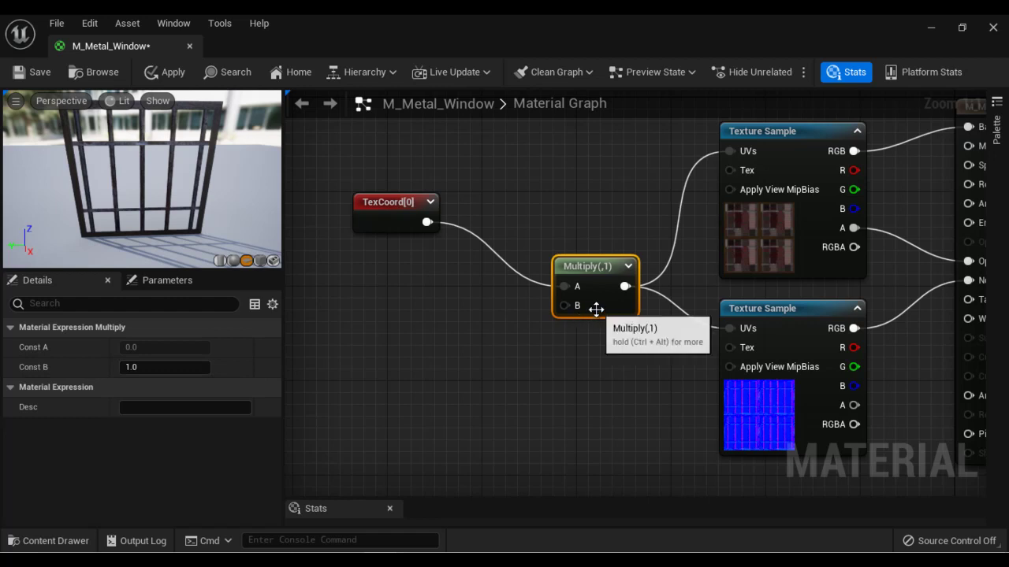
click(173, 367)
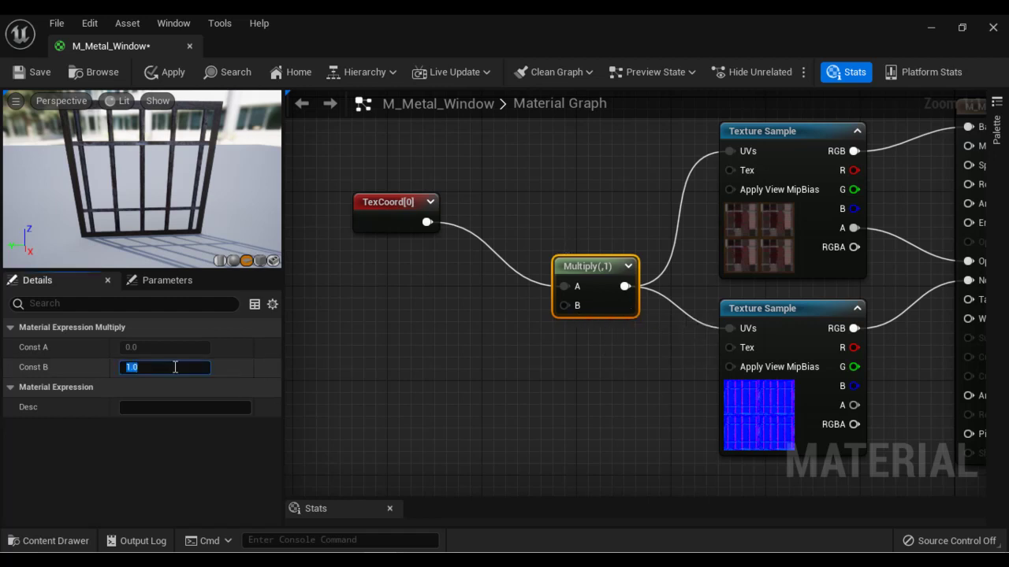
key(Return)
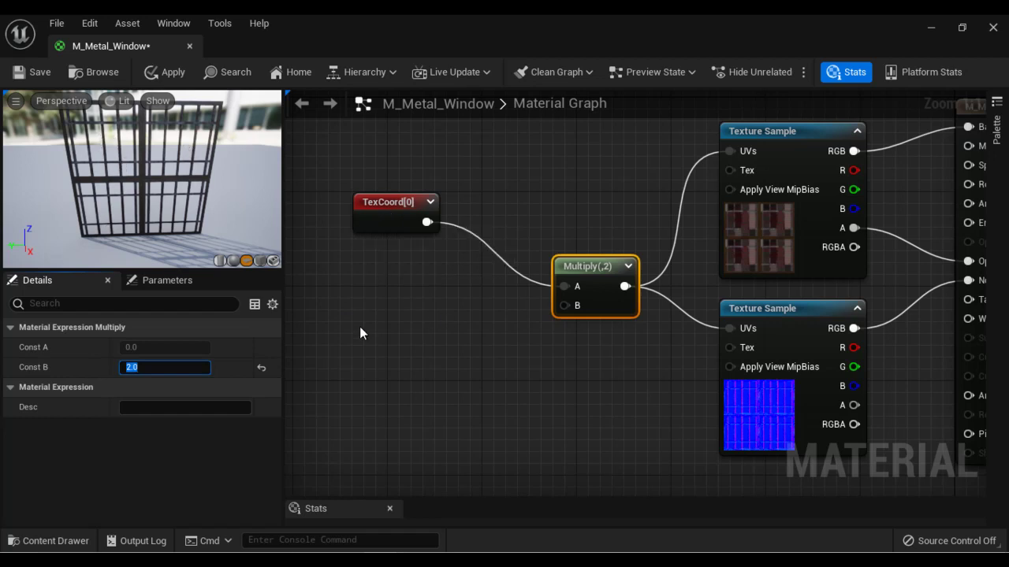
Compare the Multiply node's Const B setting with the texture coordinate node's UTiling and VTiling settings.
click(380, 220)
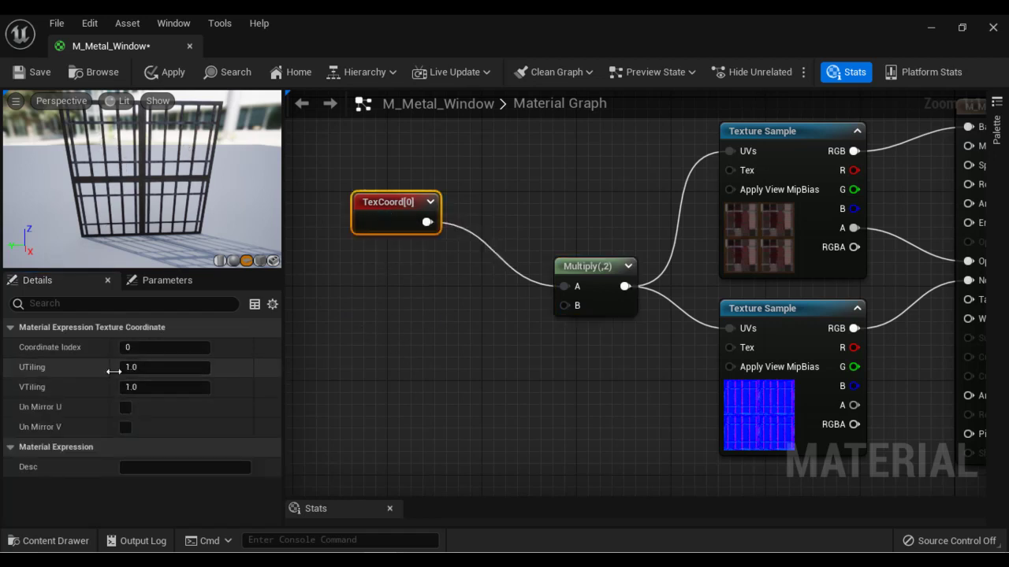
click(605, 310)
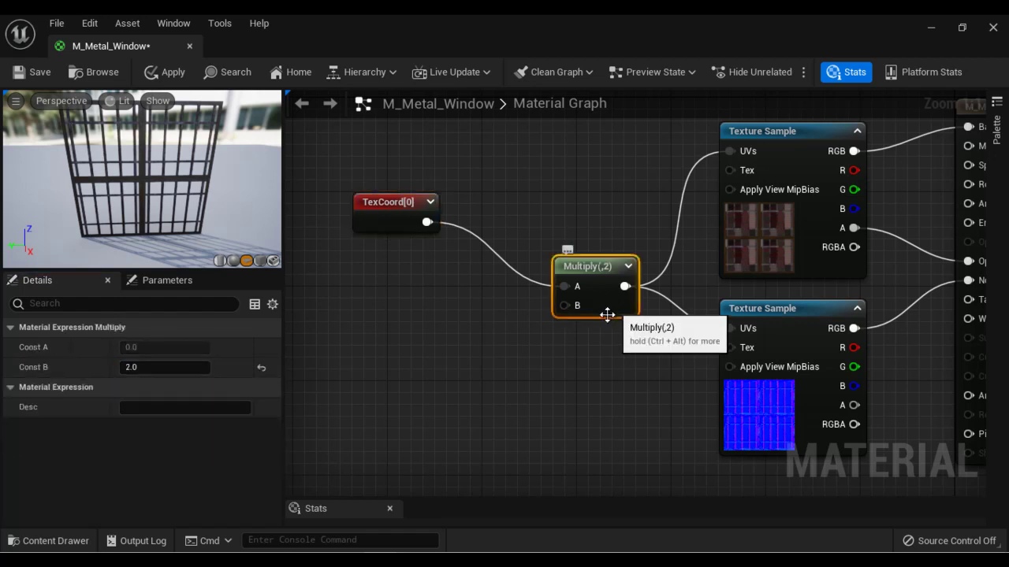
click(398, 207)
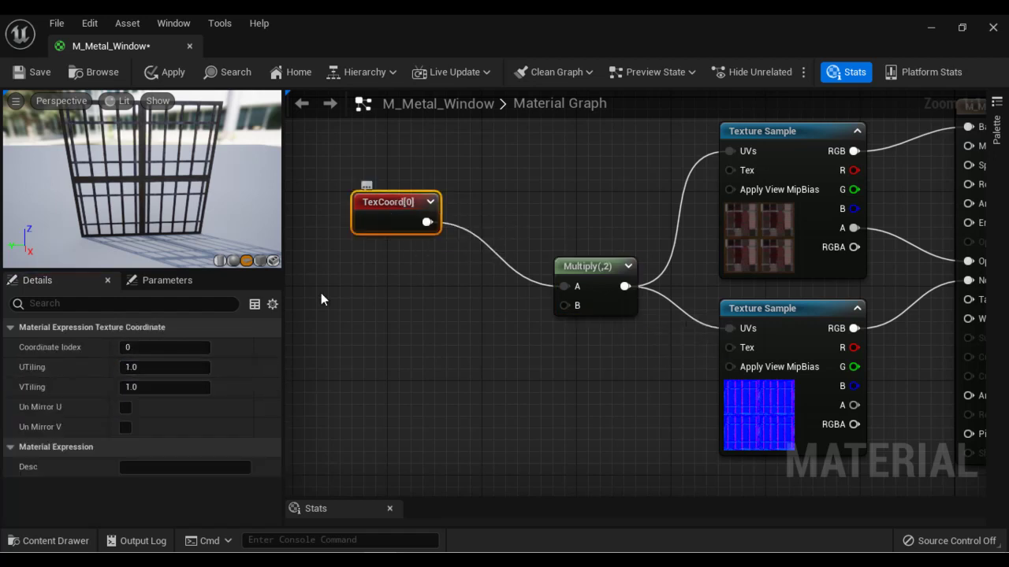
click(145, 367)
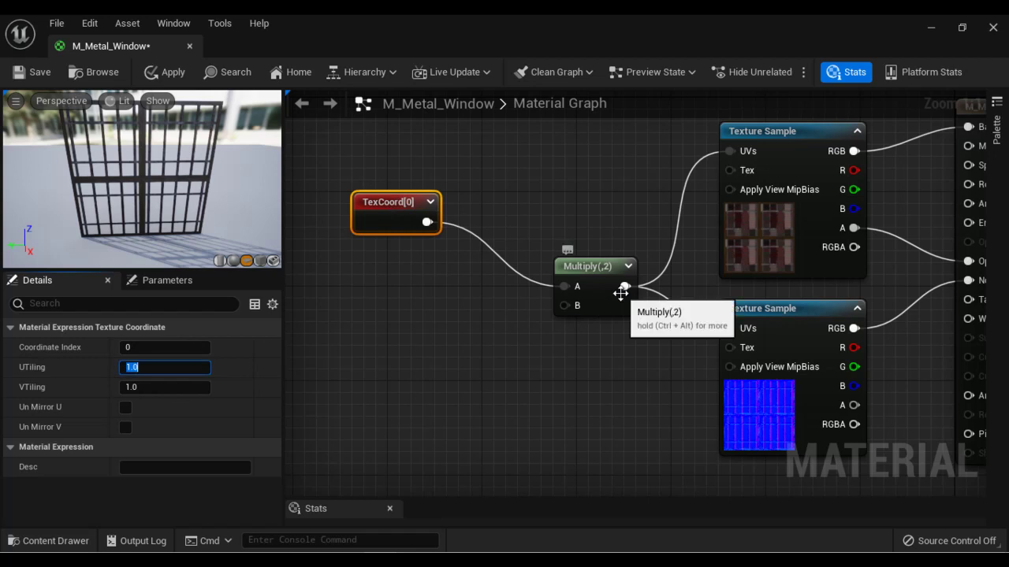
click(149, 387)
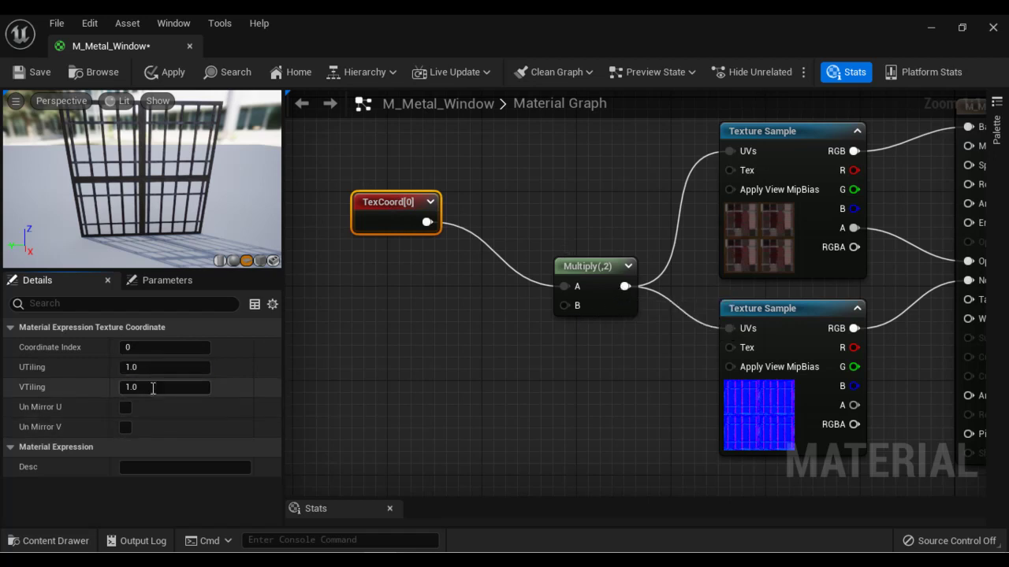
Review how the Multiply node's single Const B factor differs from the separate UTiling and VTiling fields of TexCoord.
click(584, 309)
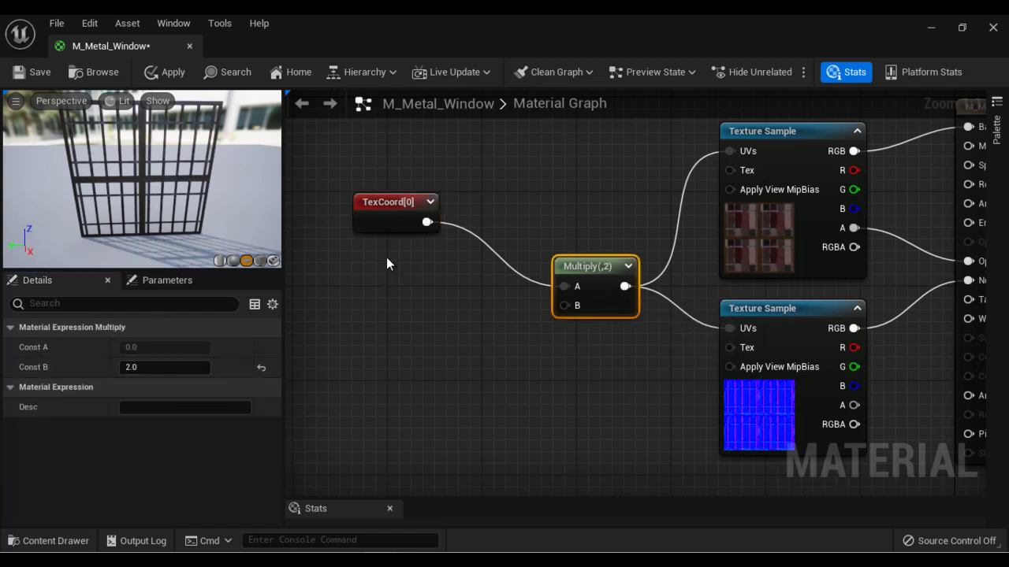
click(384, 228)
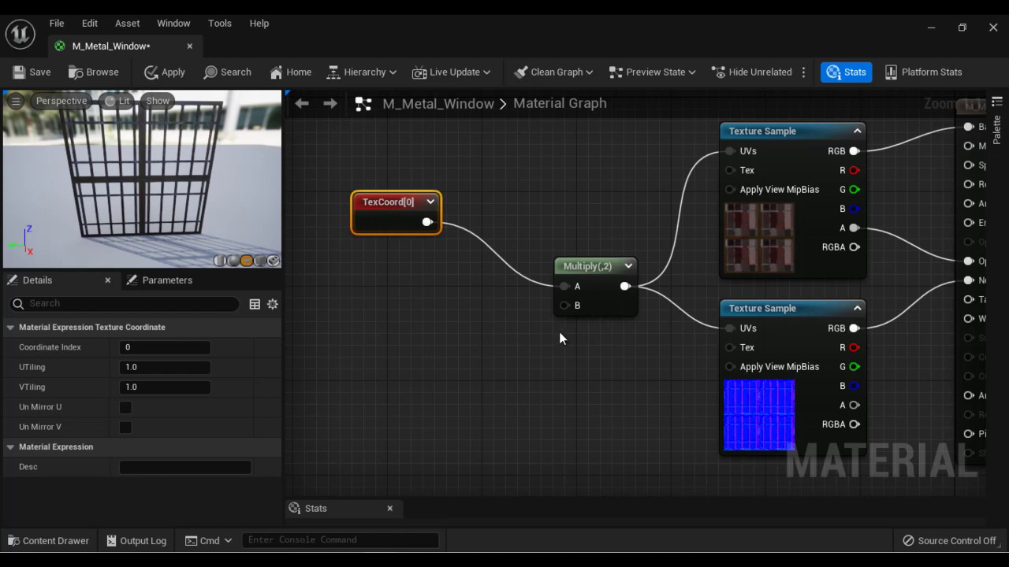
click(604, 304)
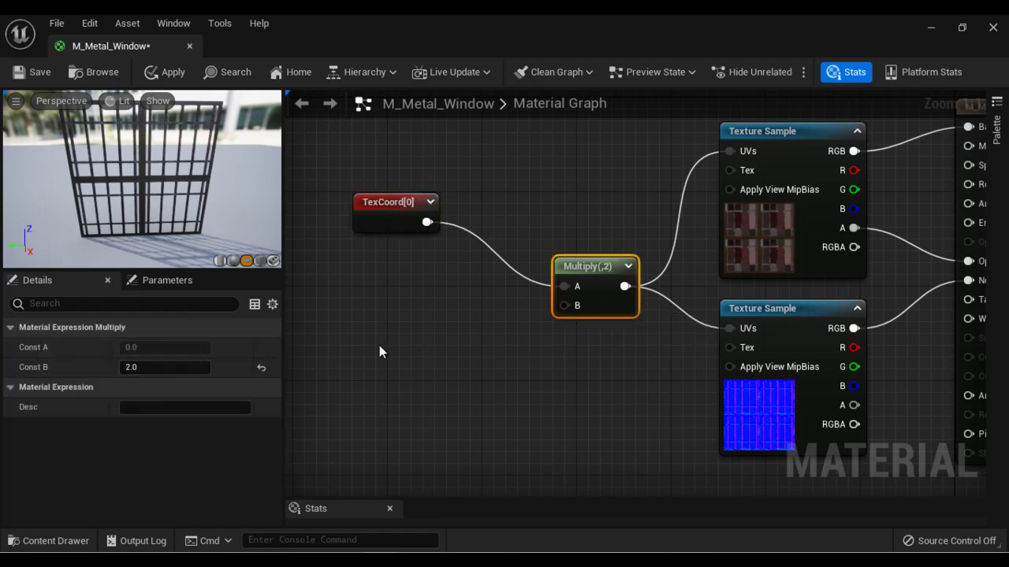
click(394, 226)
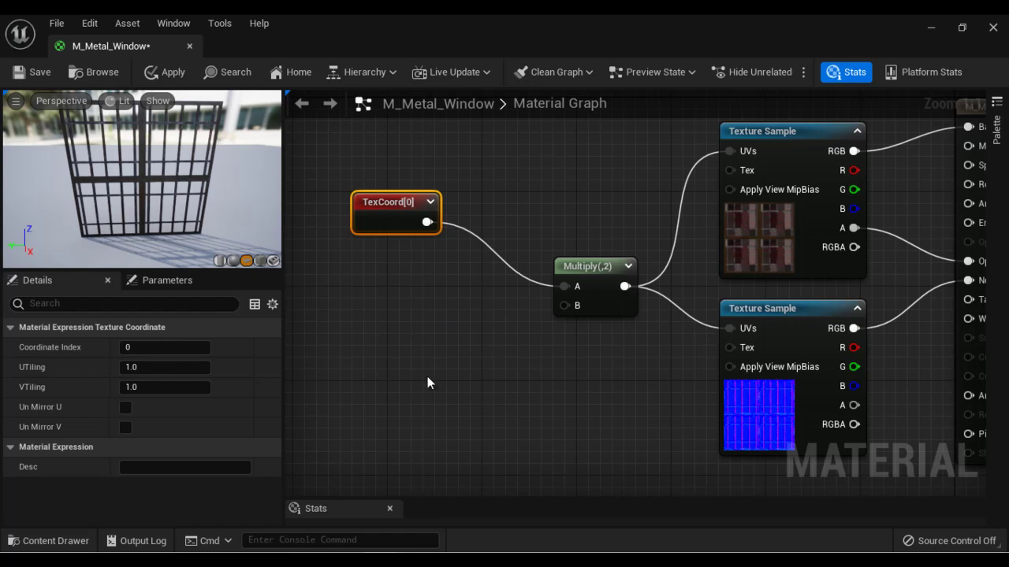
Add an AppendVector node below TexCoord and connect its output to the Multiply node's B input.
right_click(446, 350)
text(Appen)
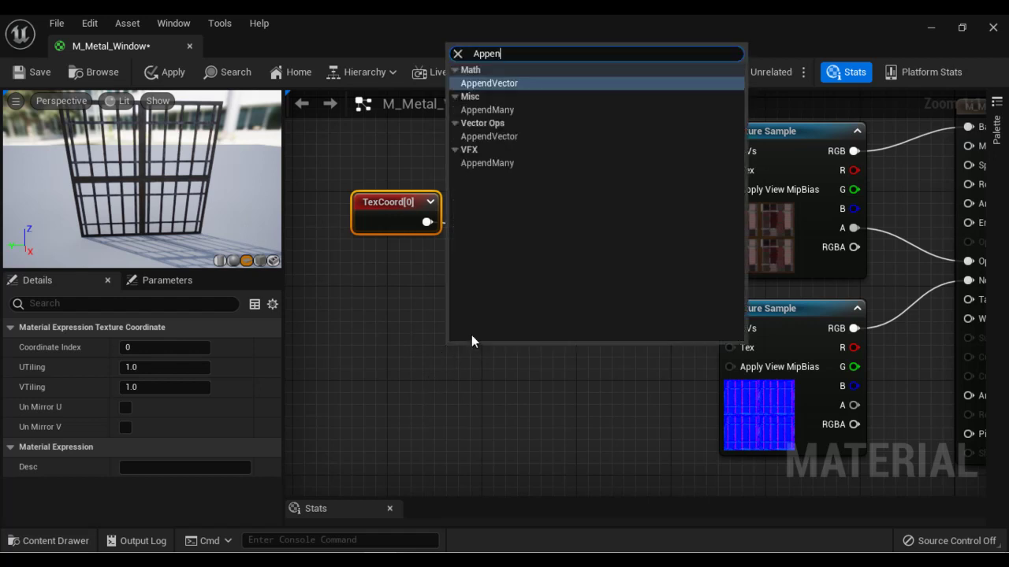
click(520, 83)
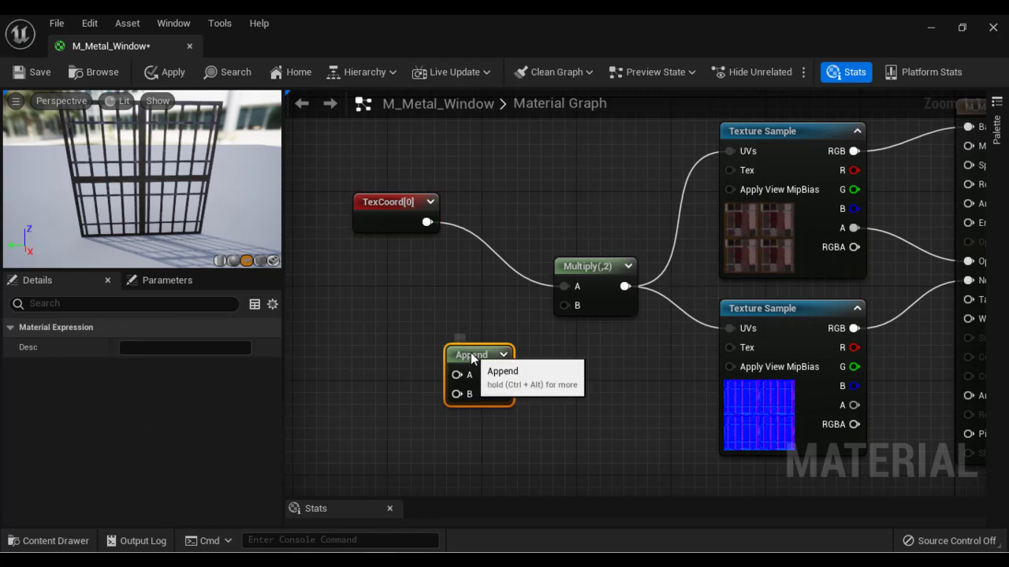
drag(473, 350, 567, 307)
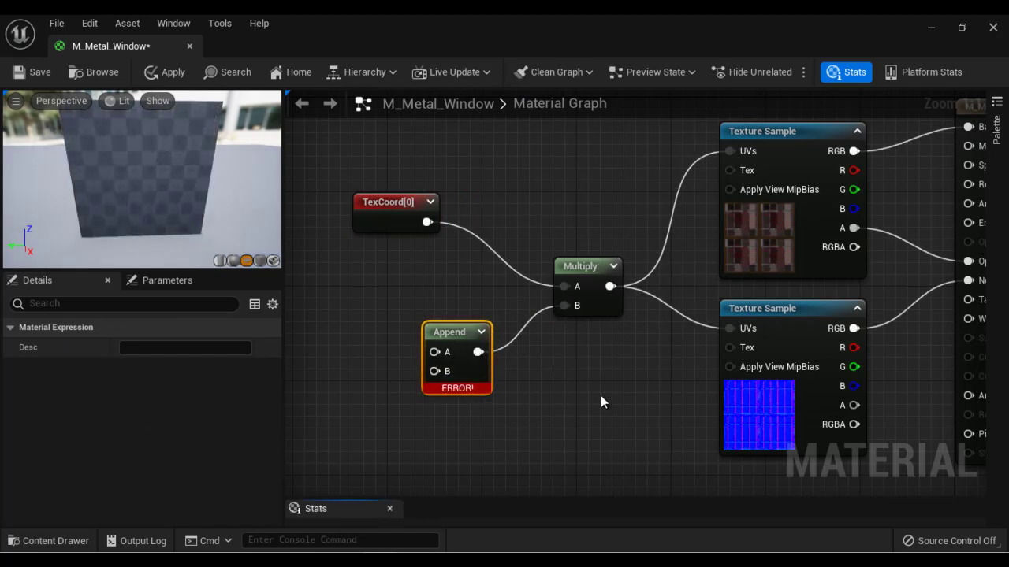
Add a Constant node with value 1 and connect it to the Append node's A input.
right_drag(531, 443, 606, 434)
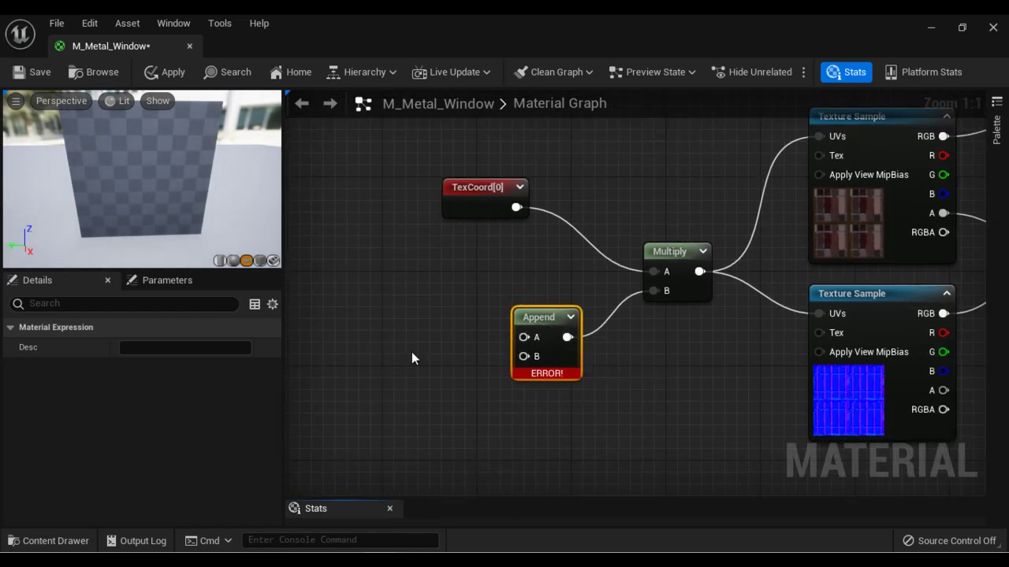
right_click(391, 320)
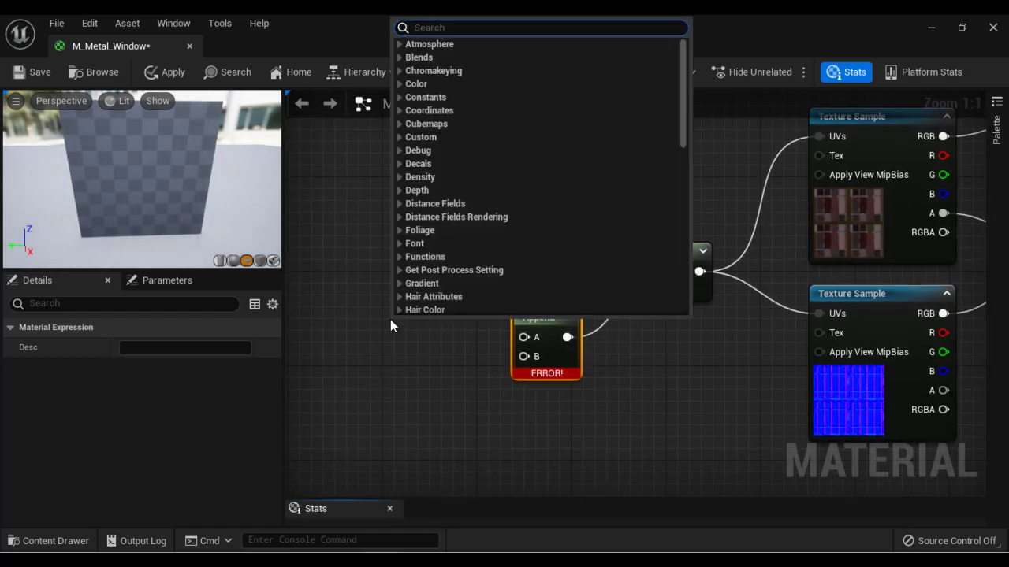
text(cons)
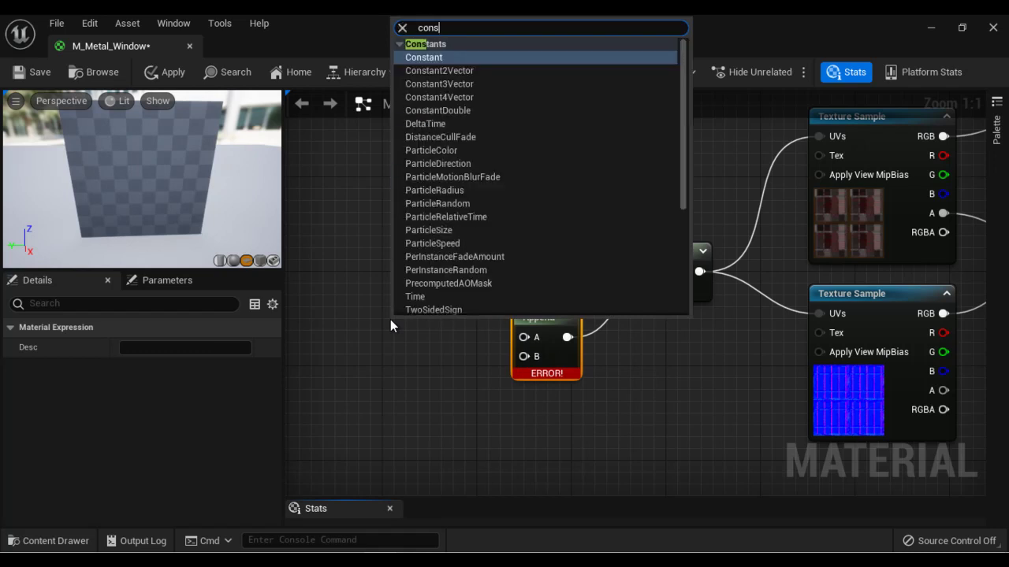
click(439, 61)
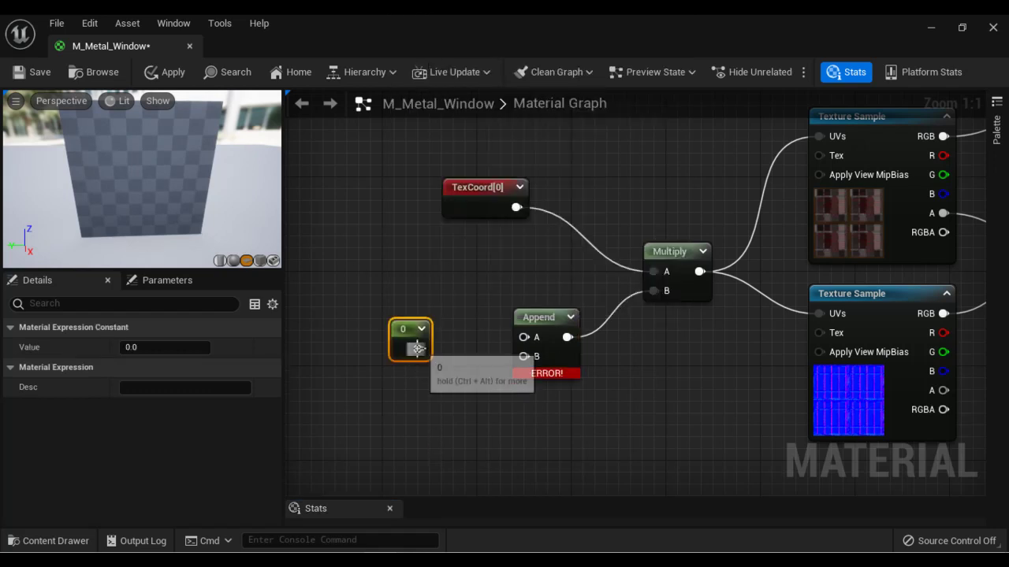
drag(418, 349, 527, 338)
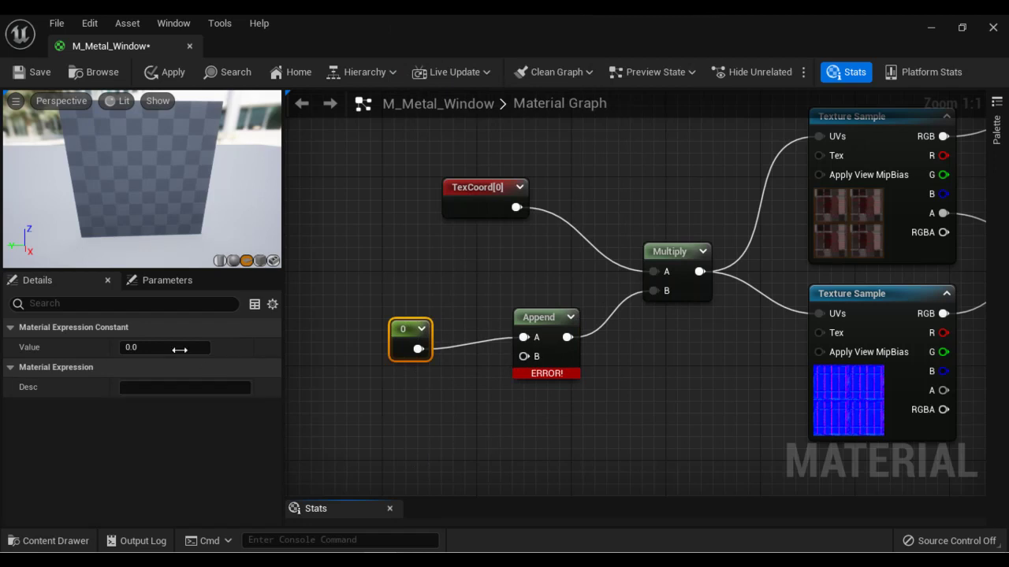
click(180, 349)
text(1)
key(Return)
Duplicate the Constant node with value 1 and connect the copy to the Append node's B input.
click(465, 431)
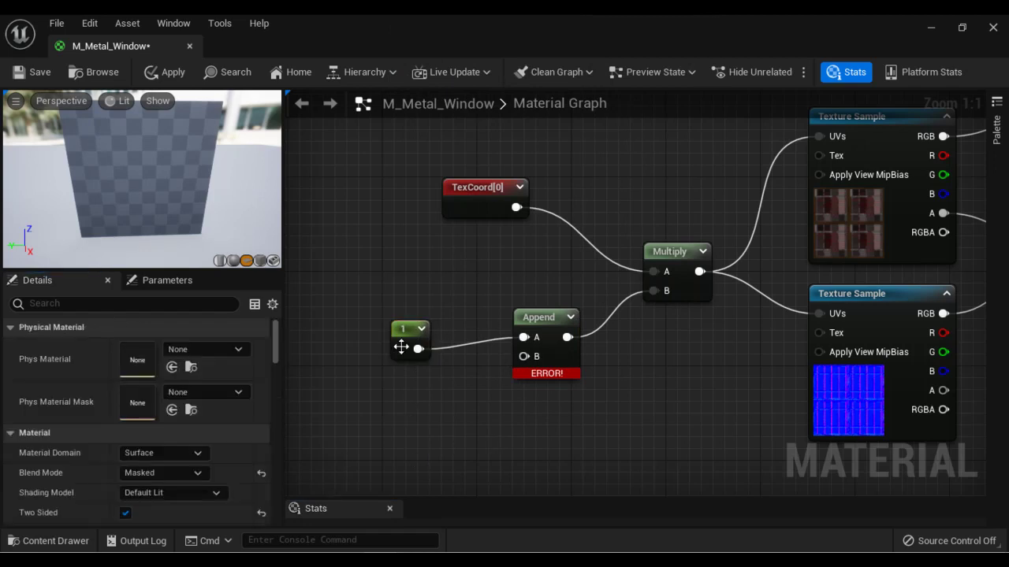
click(406, 335)
key(ctrl+v)
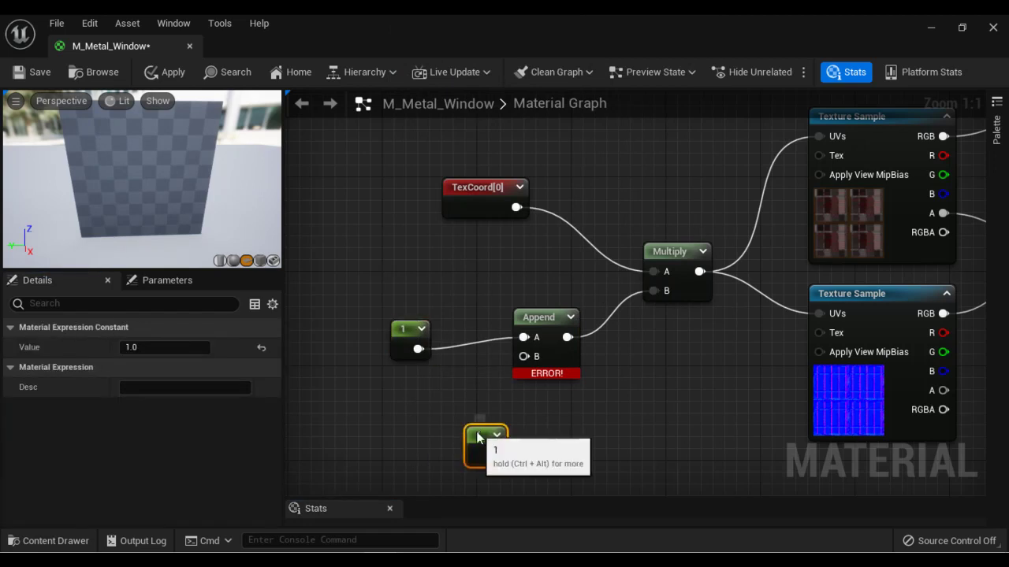
drag(495, 461, 524, 356)
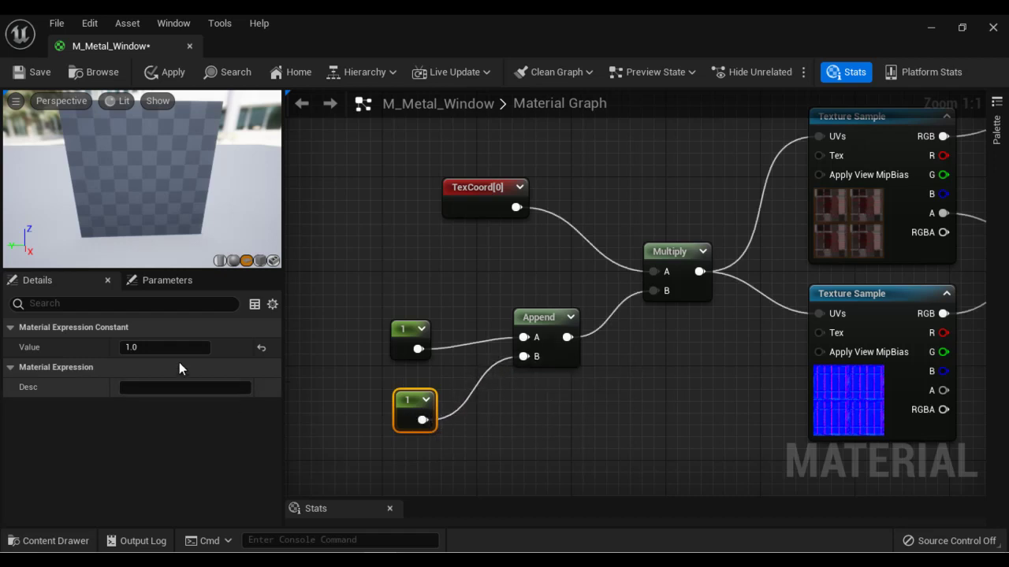
click(525, 473)
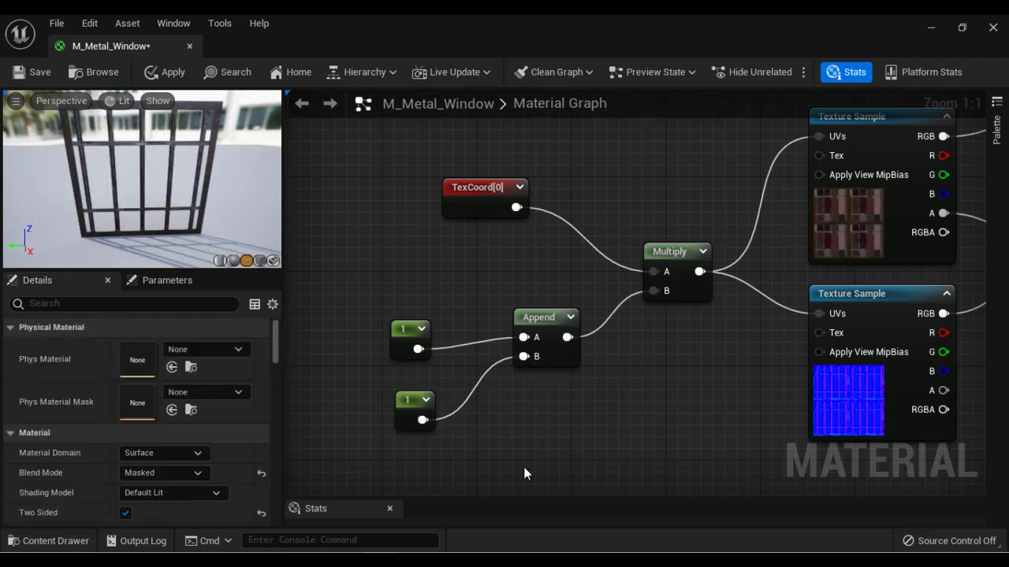
Move the TexCoord node above the constants and line up the Constant feeding Append's B input with it.
drag(465, 200, 406, 201)
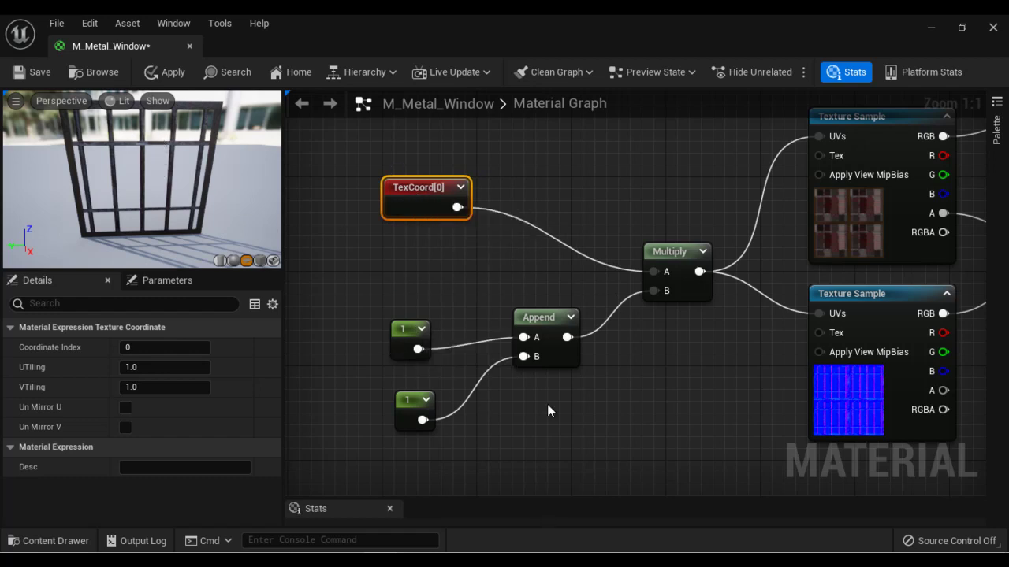
click(403, 333)
click(406, 404)
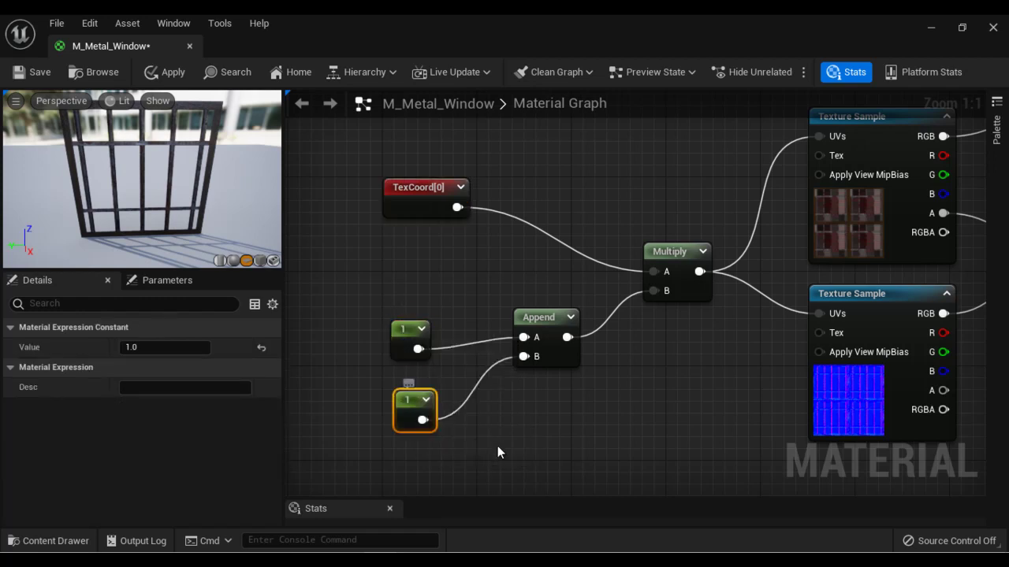
drag(420, 406, 406, 408)
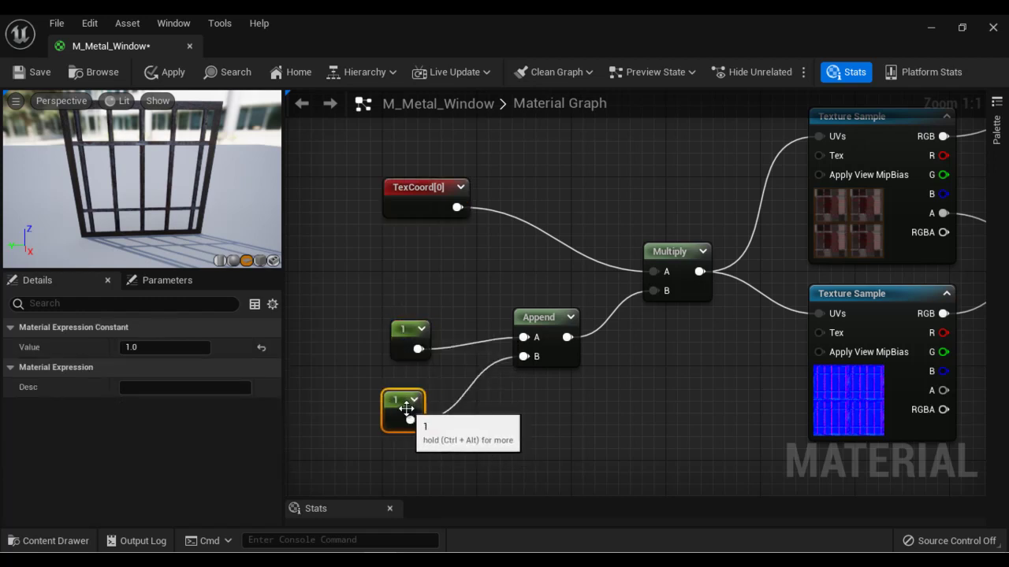
Test the U tiling by setting the Constant feeding Append's A input to 2, and return it to 1.
click(404, 343)
click(168, 347)
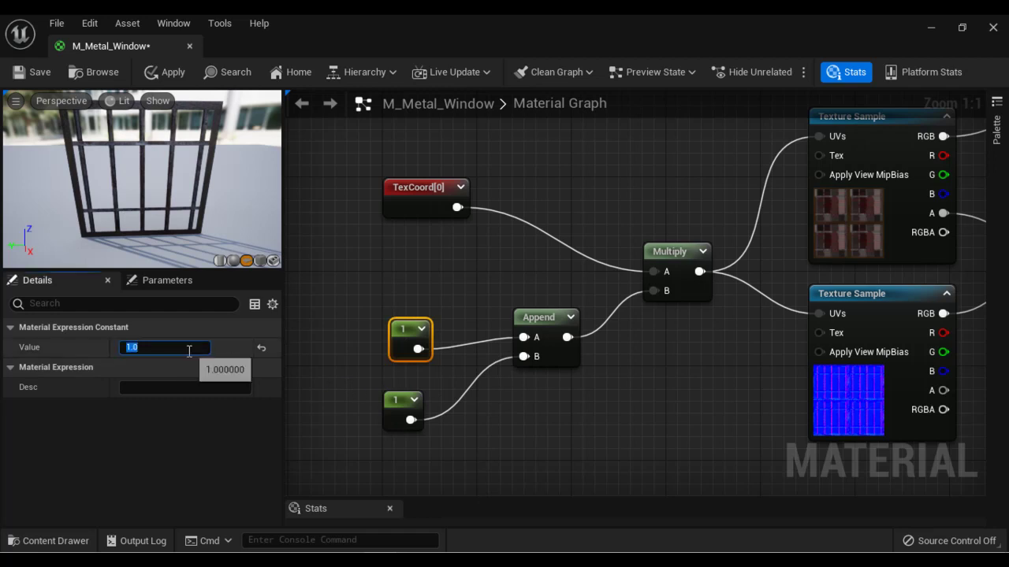
key(Return)
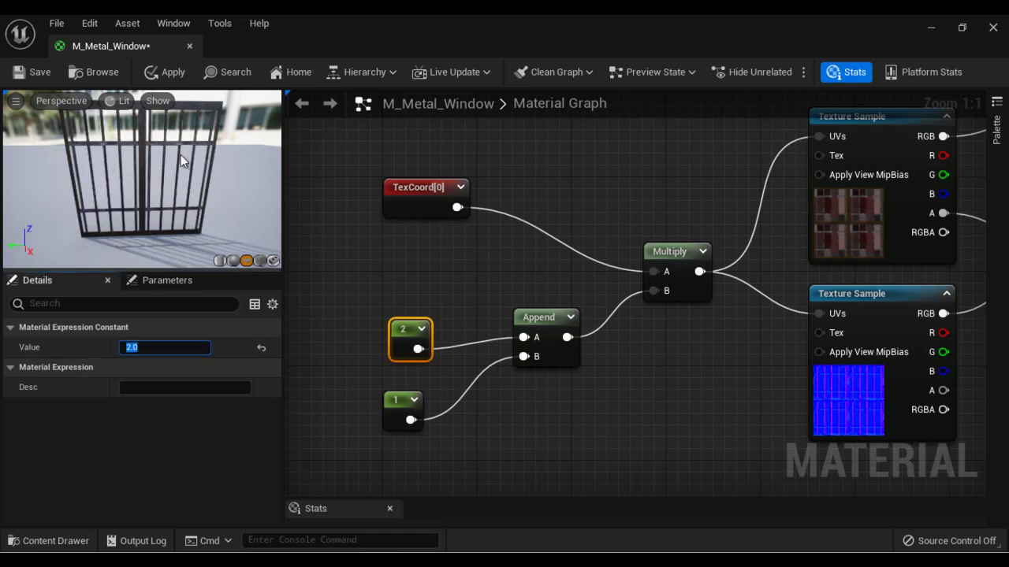
text(1)
key(Return)
Test the V tiling by setting the Constant on Append's B input to 2 and 3, and return it to 1.
click(394, 407)
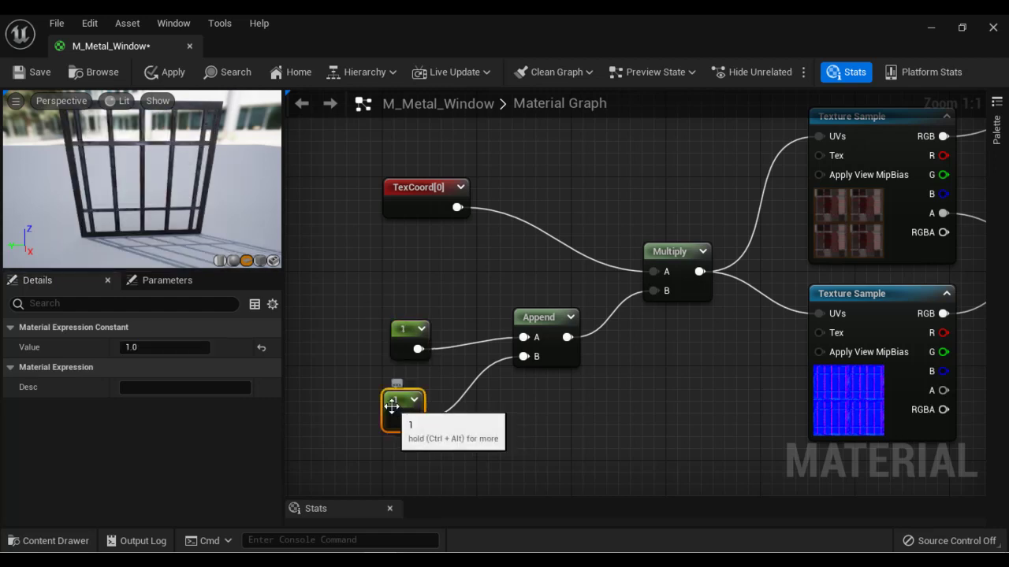
click(150, 347)
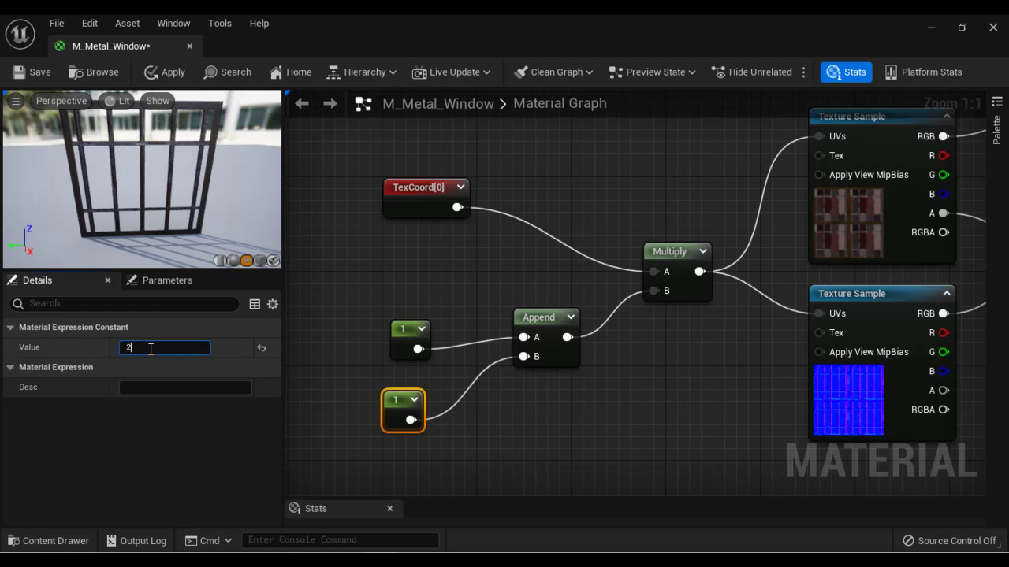
text(2)
key(Return)
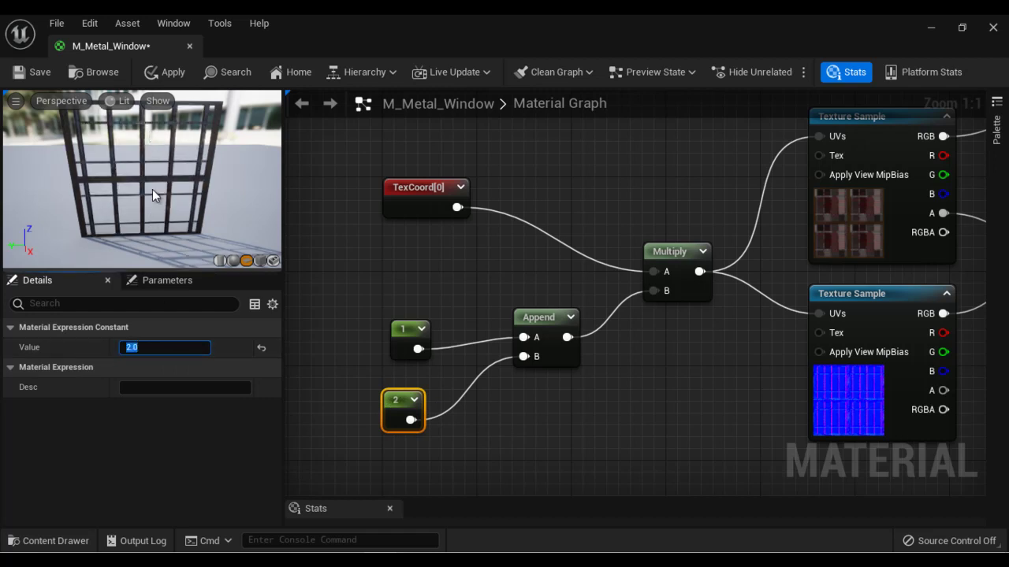
text(3)
key(Return)
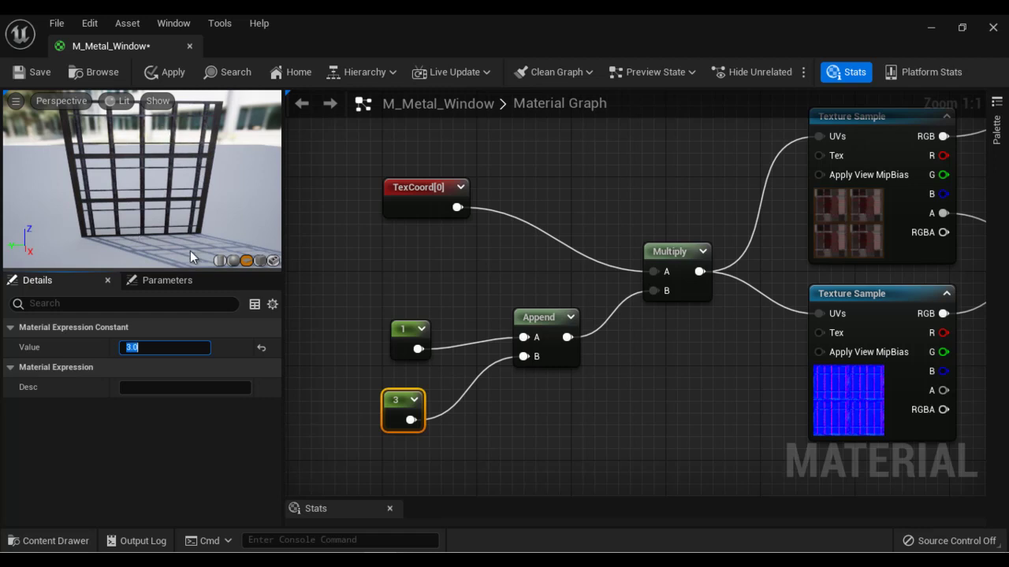
text(1)
key(Return)
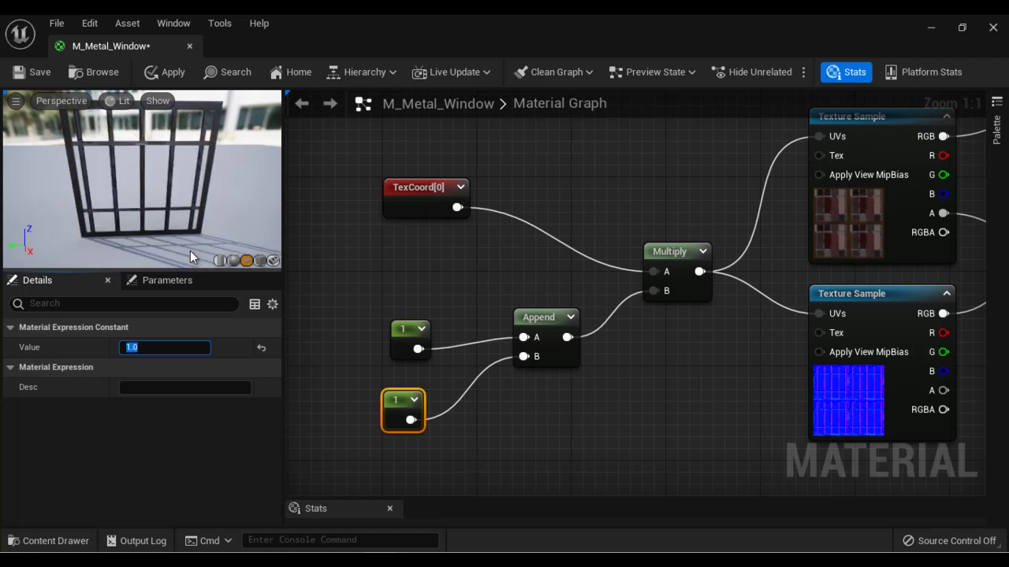
Align the Constant feeding Append's A input with the TexCoord node and the other Constant.
click(409, 338)
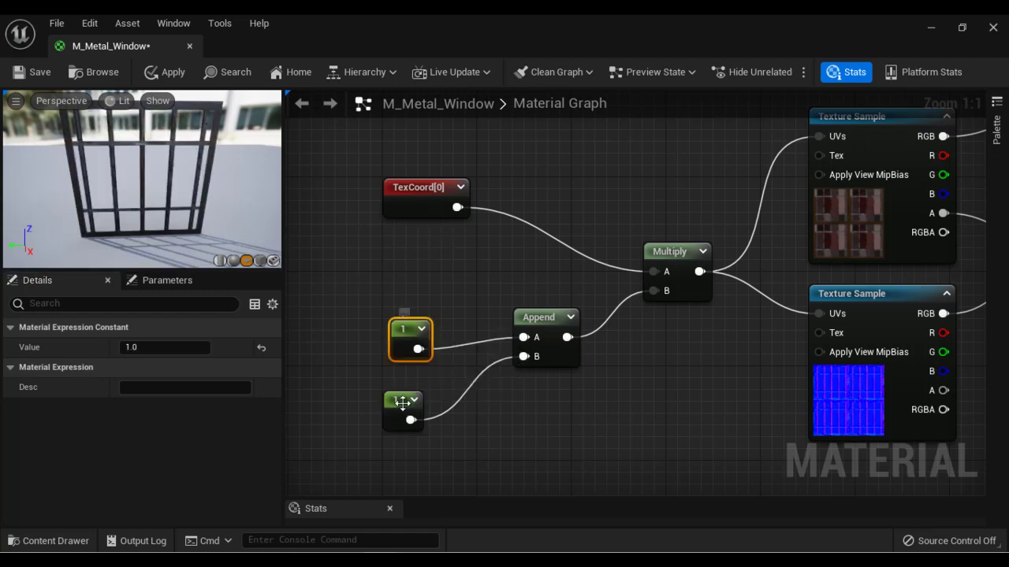
click(410, 406)
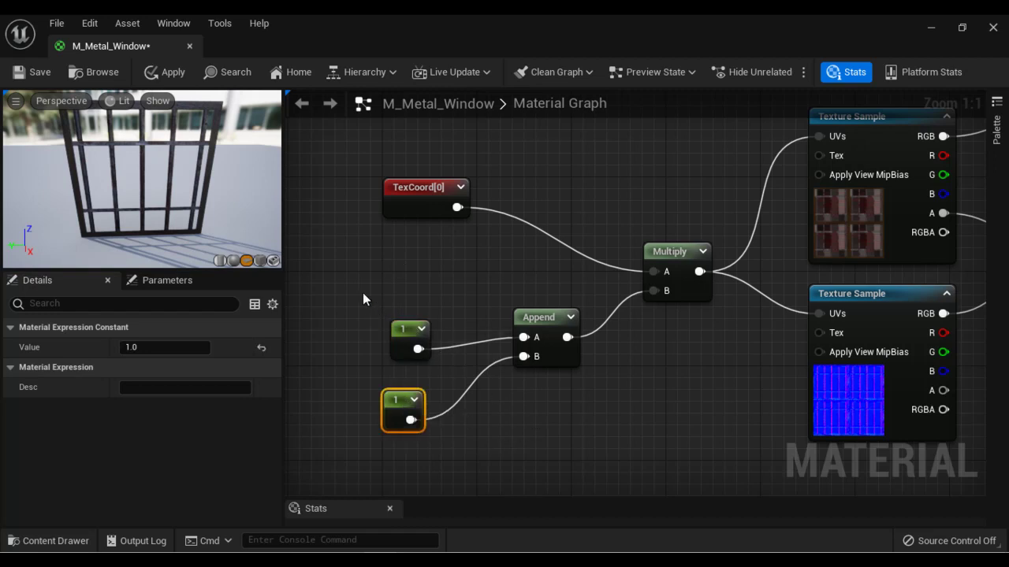
drag(363, 293, 679, 436)
click(630, 425)
drag(409, 339, 401, 339)
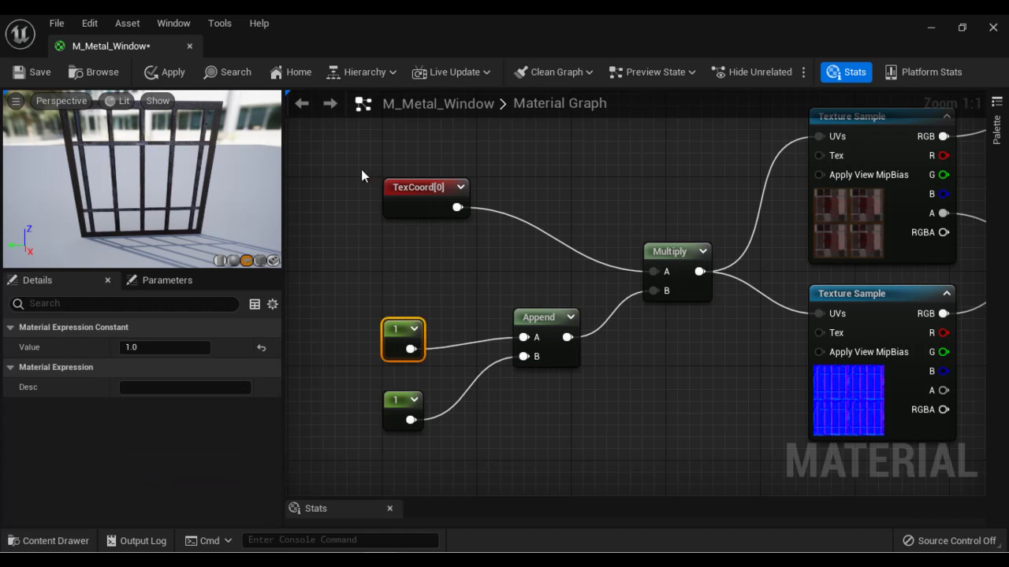
Move the TexCoord, both Constant, Append and Multiply nodes together away from the Texture Samples to make room between them.
drag(330, 159, 678, 449)
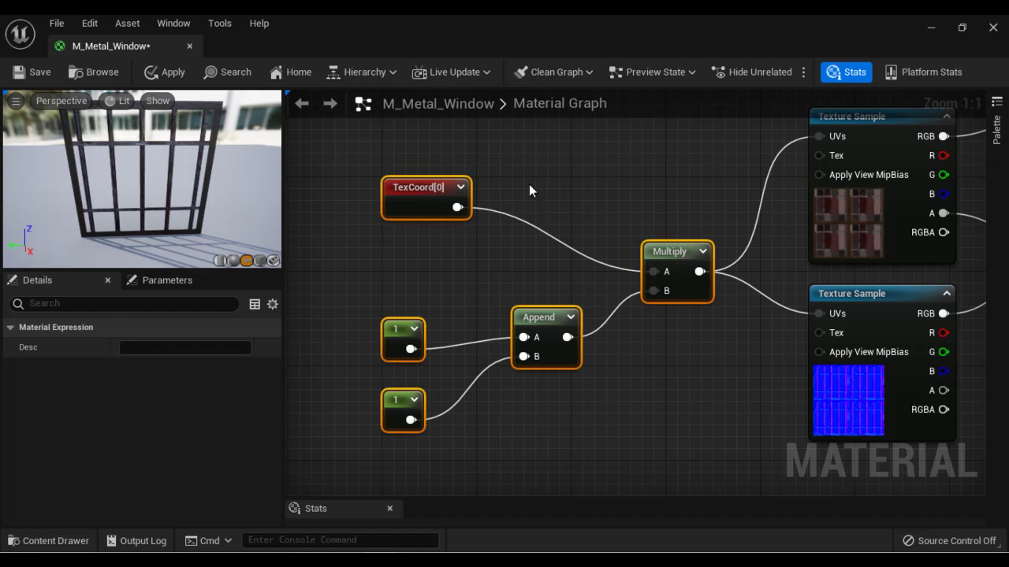
drag(350, 164, 684, 467)
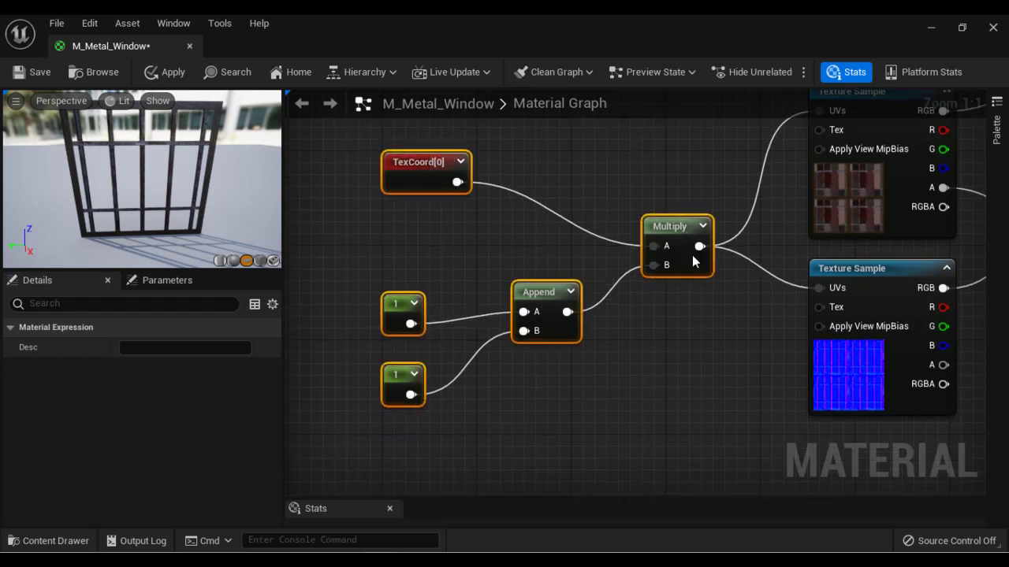
drag(658, 219, 481, 190)
click(621, 370)
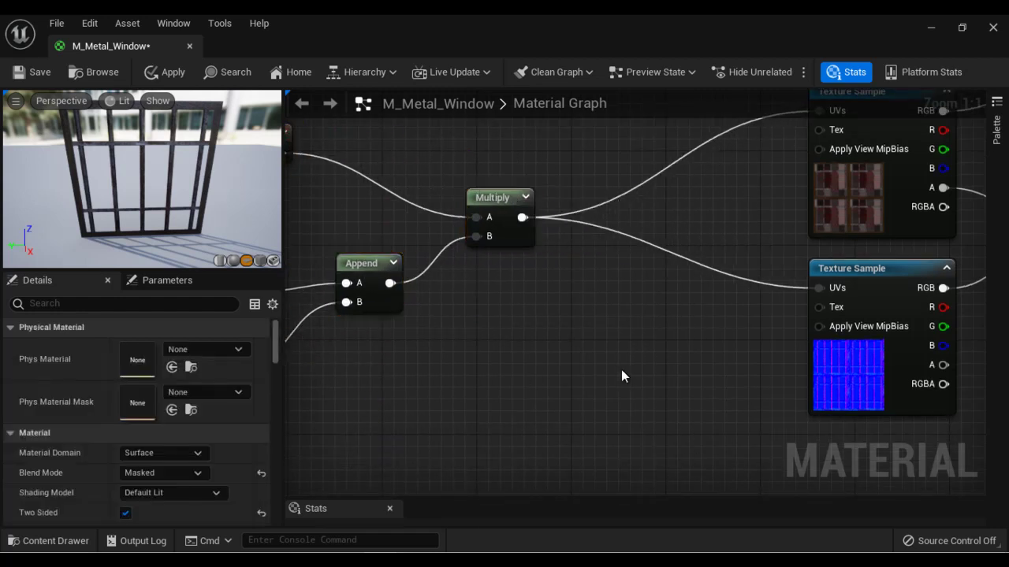
Insert an Add node, feeding Multiply into its A input and its output into the UVs of both Texture Samples.
right_click(627, 277)
text(add)
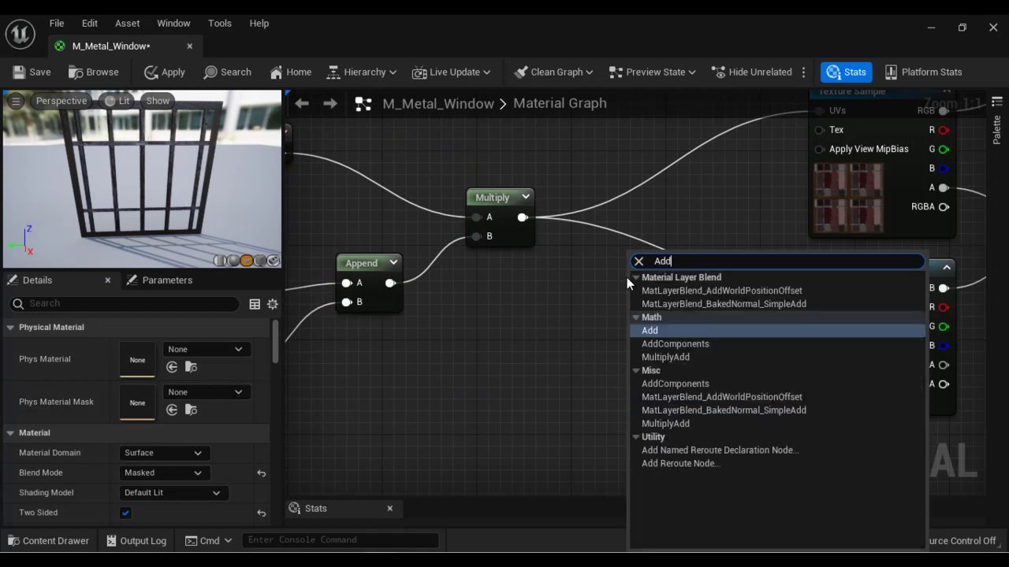
click(647, 329)
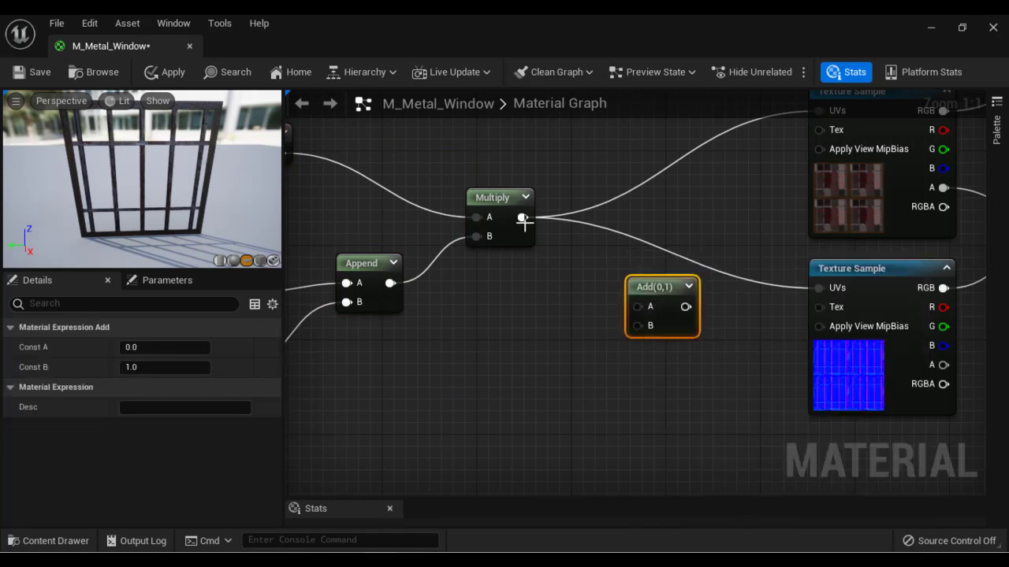
drag(521, 217, 822, 157)
drag(680, 353, 827, 335)
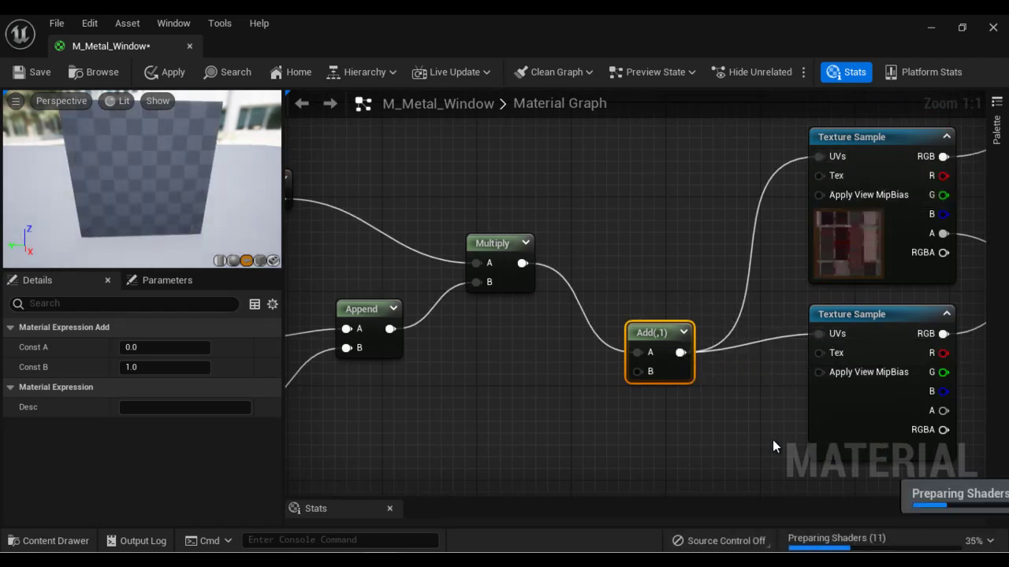
Add an AppendVector node below Multiply and connect its output to the Add node's B input.
drag(666, 334, 670, 327)
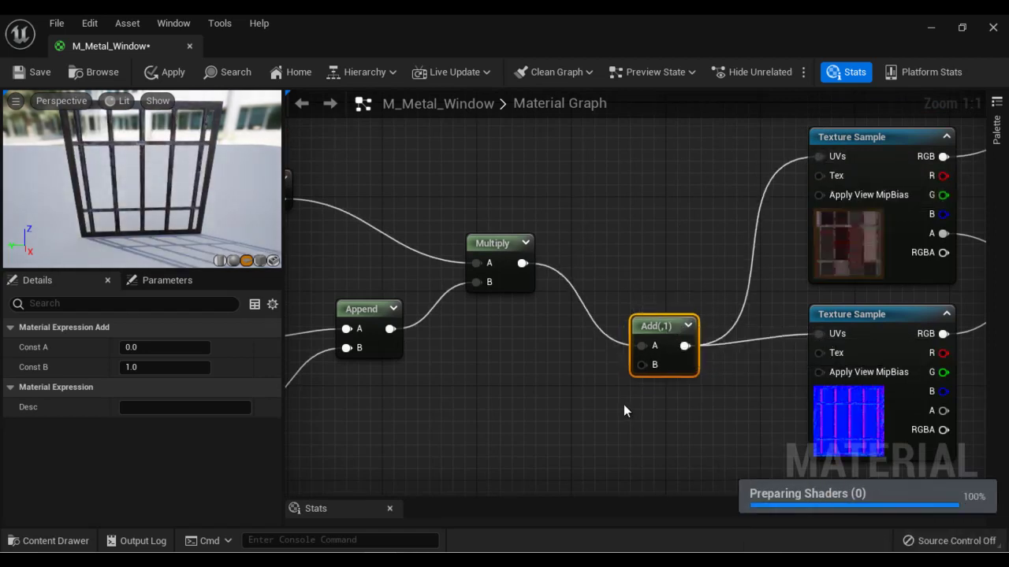
right_drag(535, 427, 650, 344)
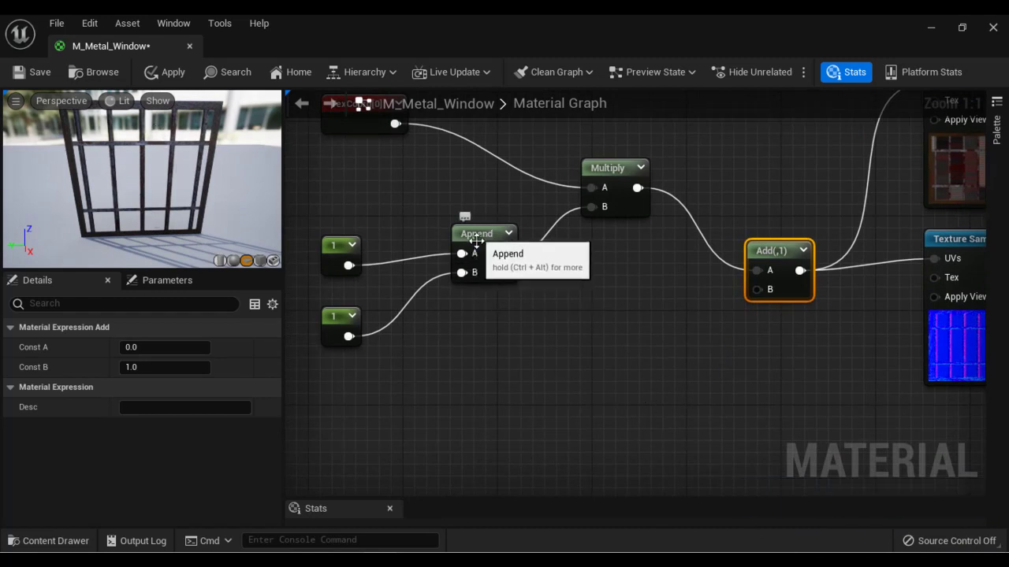
right_click(631, 307)
text(App)
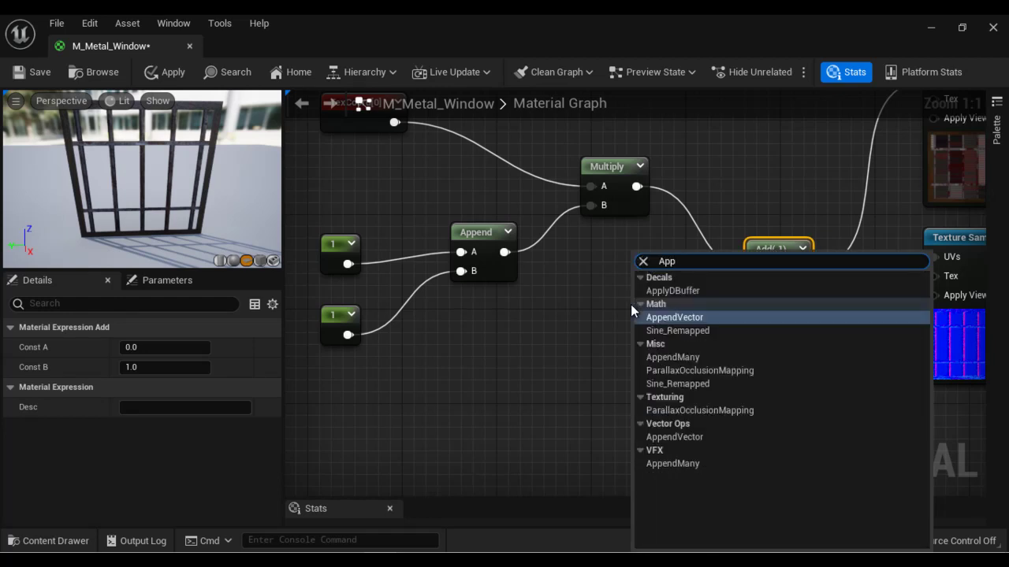
click(674, 317)
drag(696, 341, 756, 288)
Add two Constant nodes with value 0 and connect them to the A and B inputs of the new Append.
right_click(496, 343)
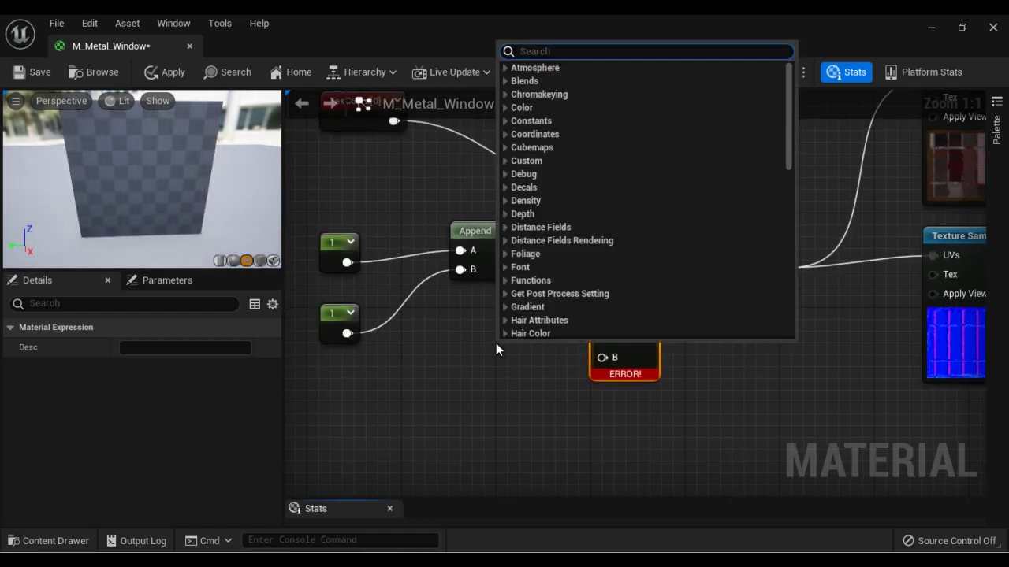
text(con)
click(541, 81)
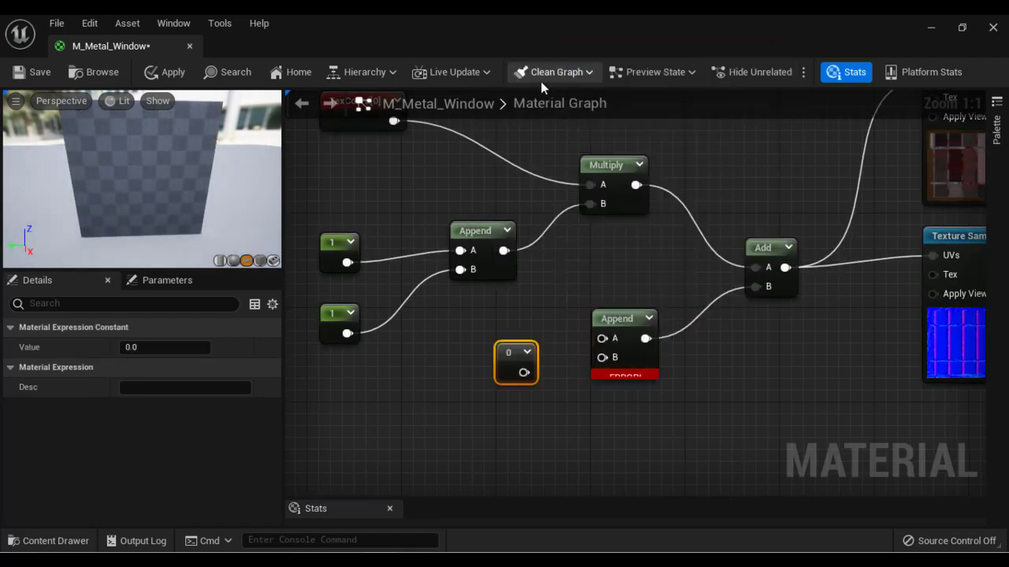
drag(523, 372, 513, 352)
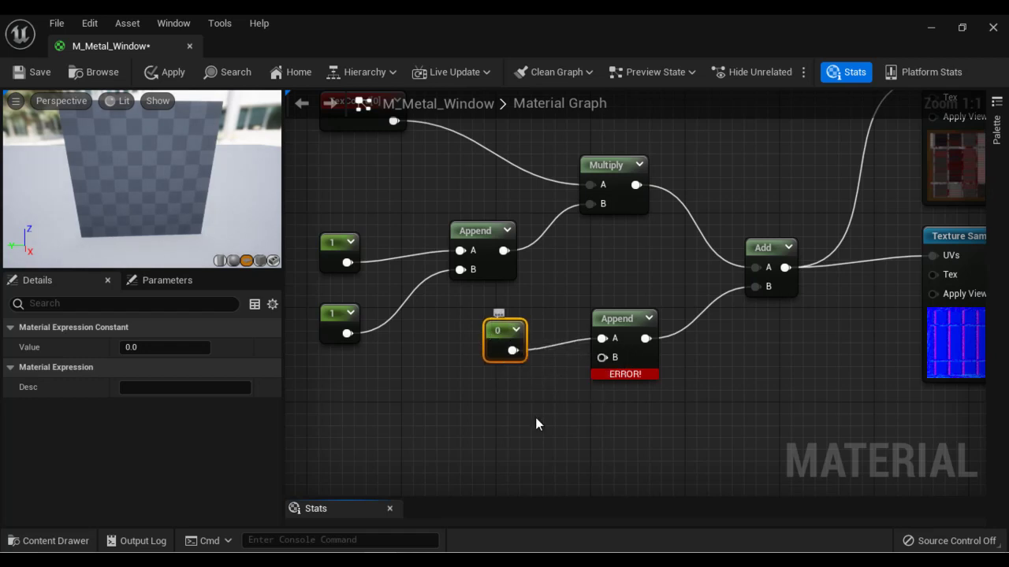
right_click(496, 402)
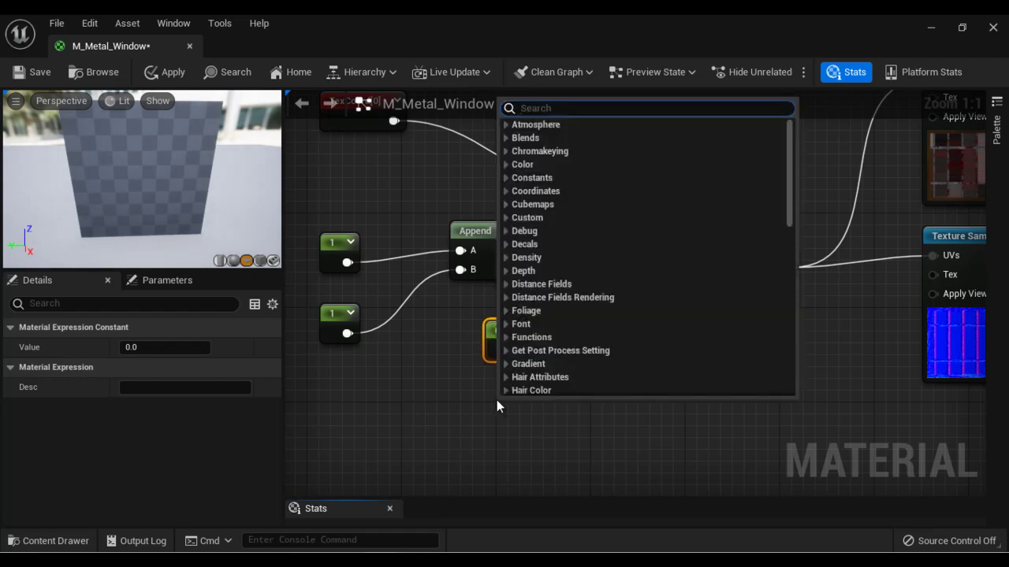
text(cons)
click(529, 139)
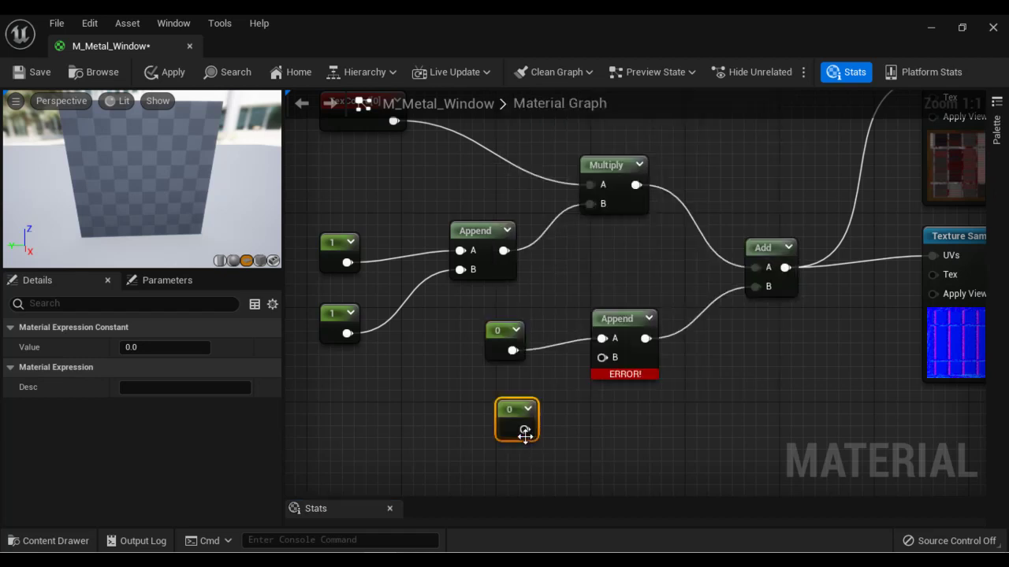
drag(522, 429, 497, 413)
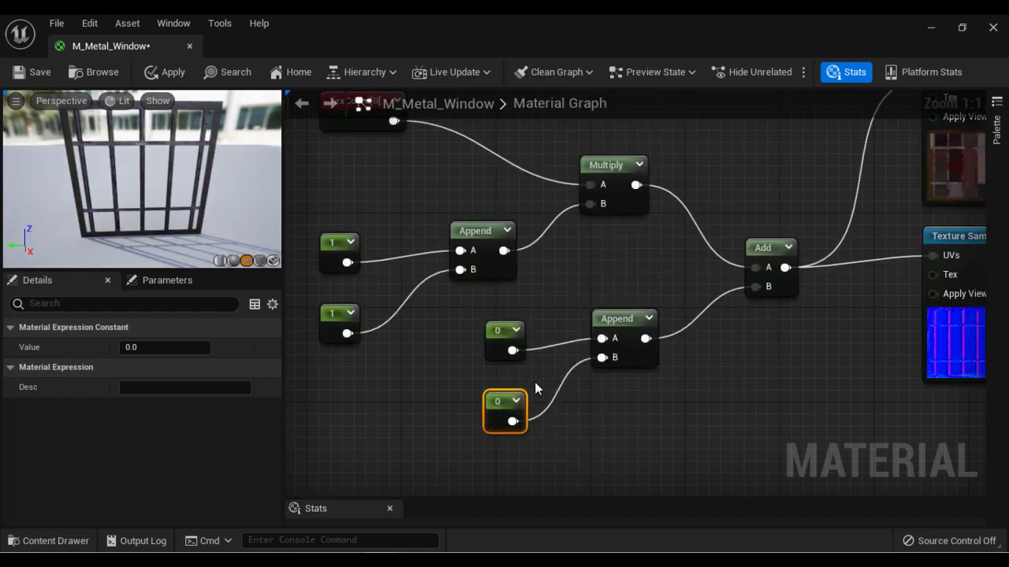
Set the Constant on the A input of the Append feeding Multiply to 2.
click(501, 332)
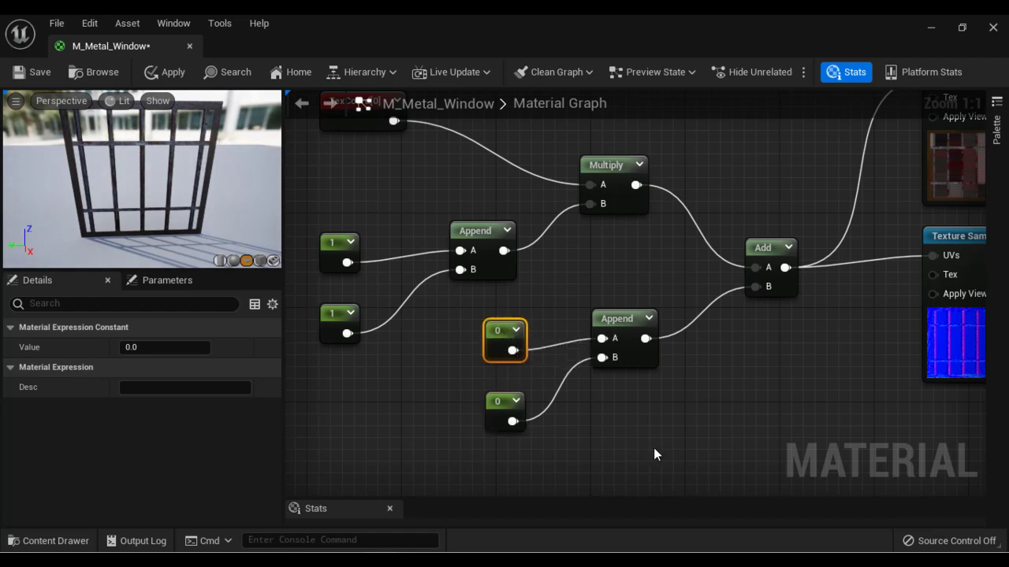
click(337, 254)
click(334, 315)
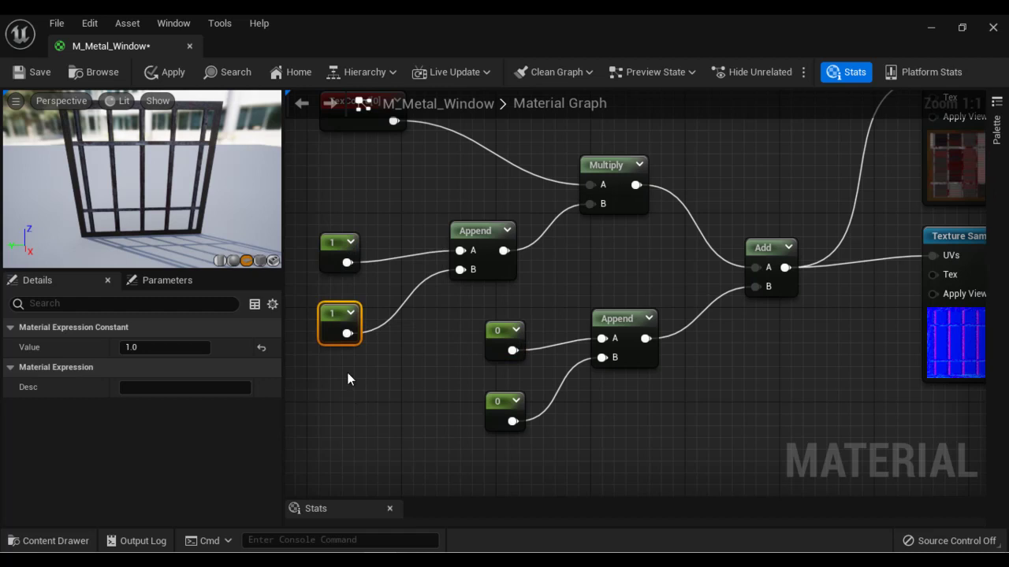
click(334, 250)
click(175, 348)
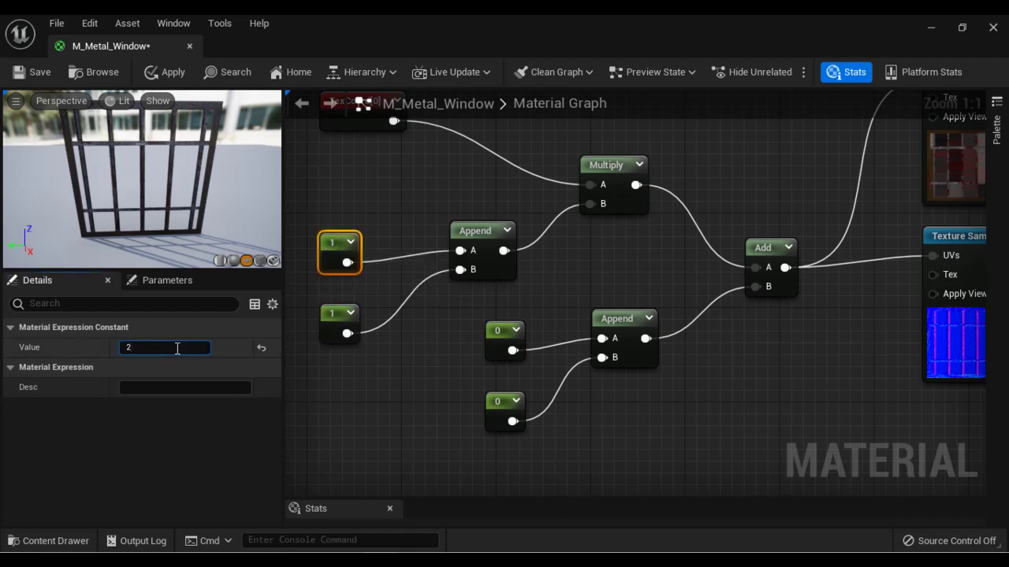
text(2)
key(Return)
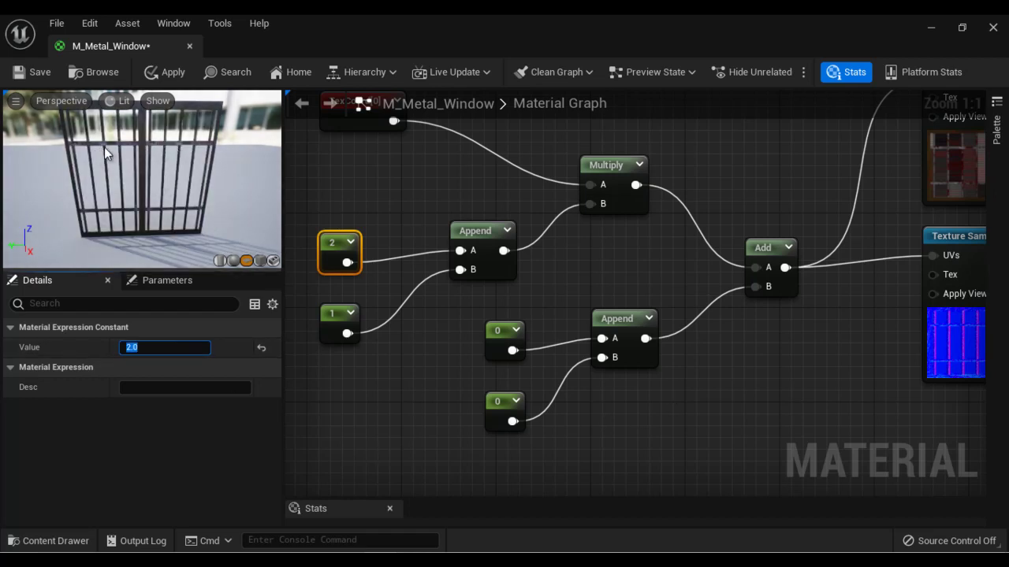
Test the horizontal offset by setting the Constant on the new Append's A input to 0.5, and return it to 0.
click(494, 344)
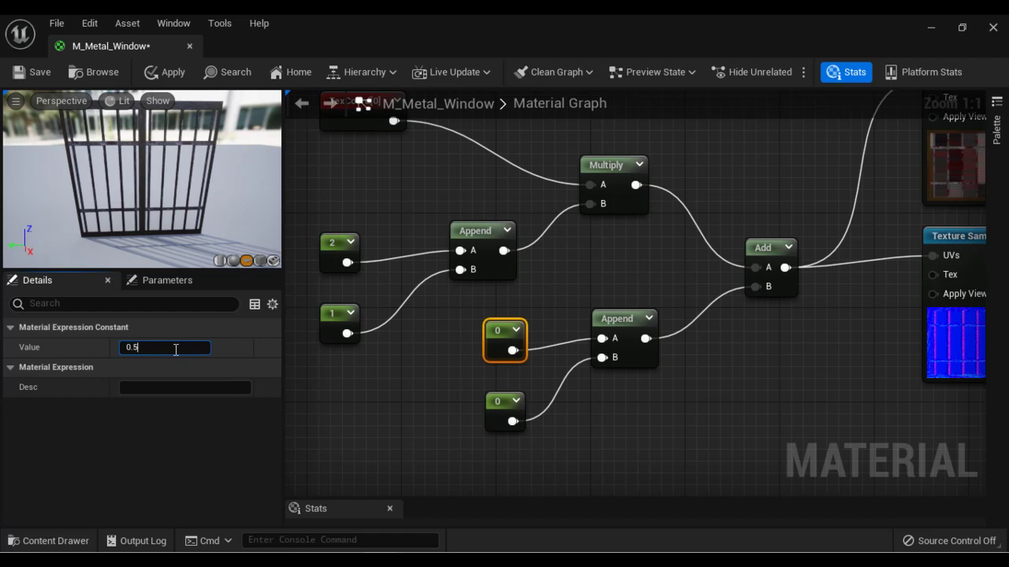
click(176, 347)
text(0.5)
key(Return)
drag(264, 215, 113, 153)
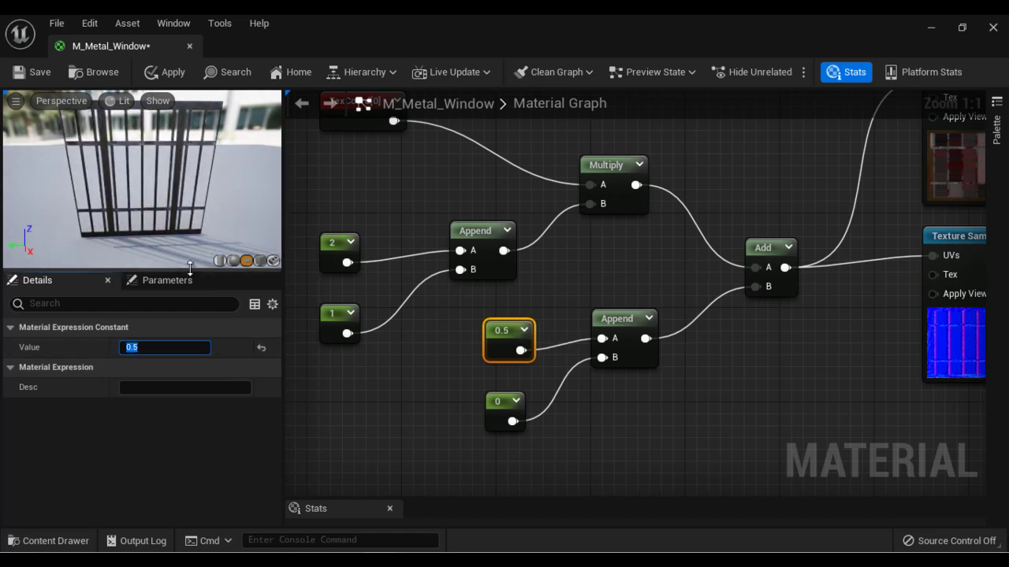
text(0)
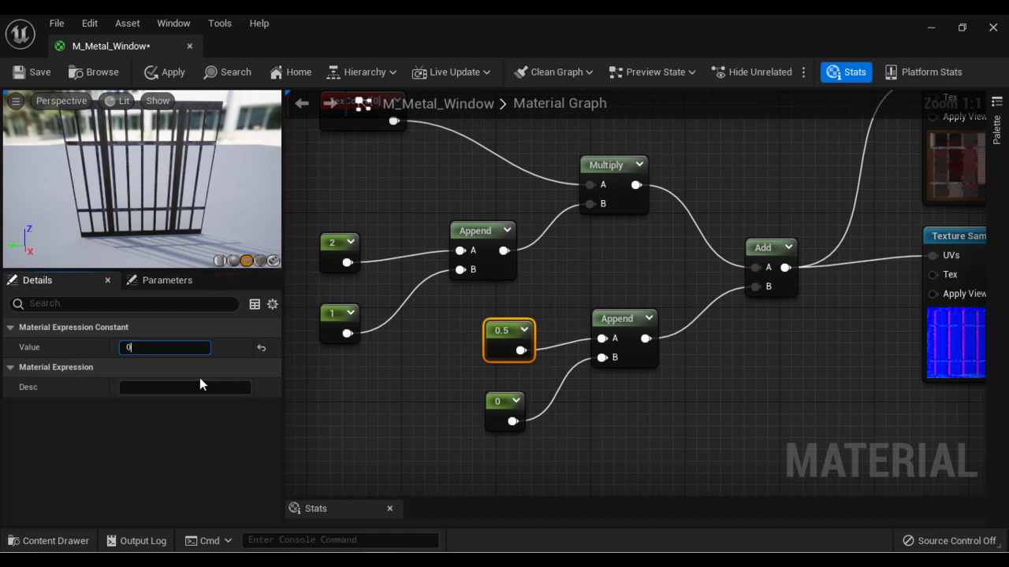
key(Return)
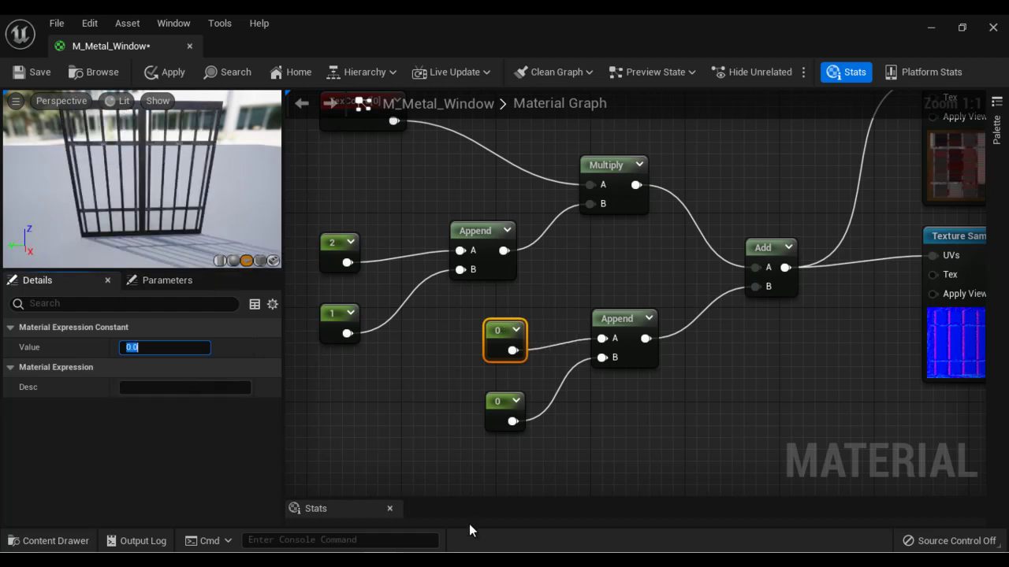
Return the Constant on the A input of the Append feeding Multiply to 1.
click(340, 260)
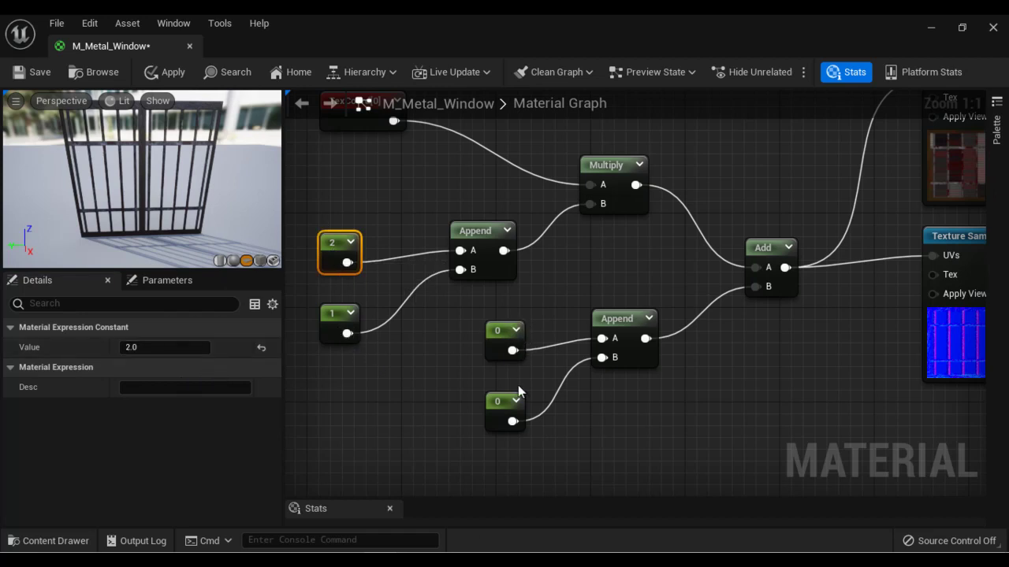
drag(516, 293, 785, 388)
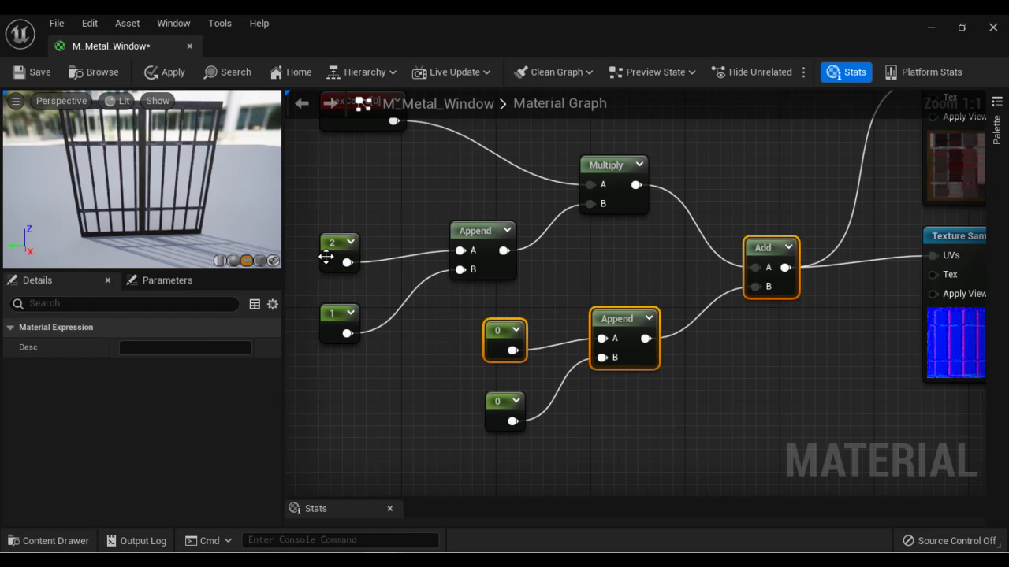
click(326, 254)
click(185, 352)
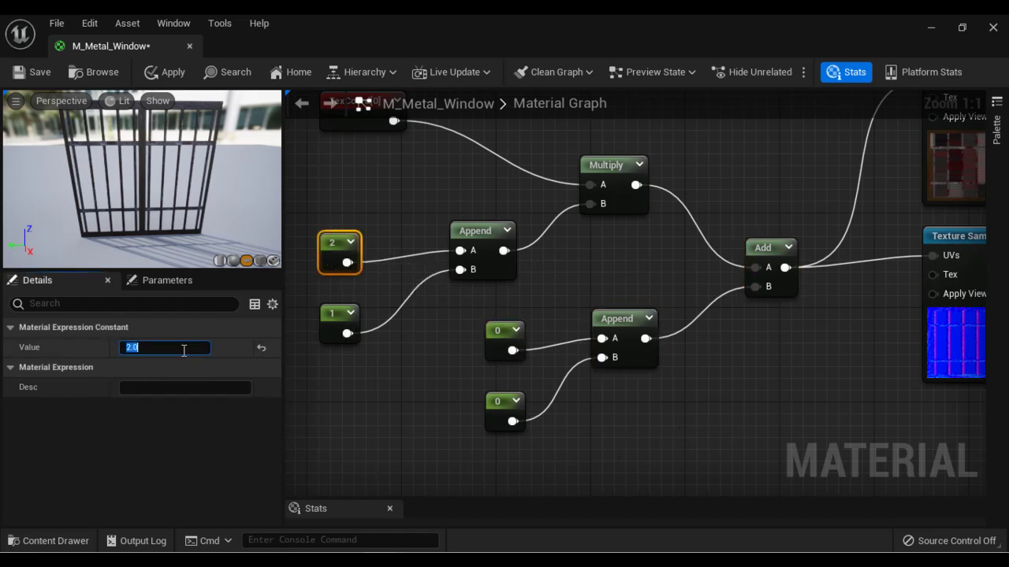
text(1)
key(Return)
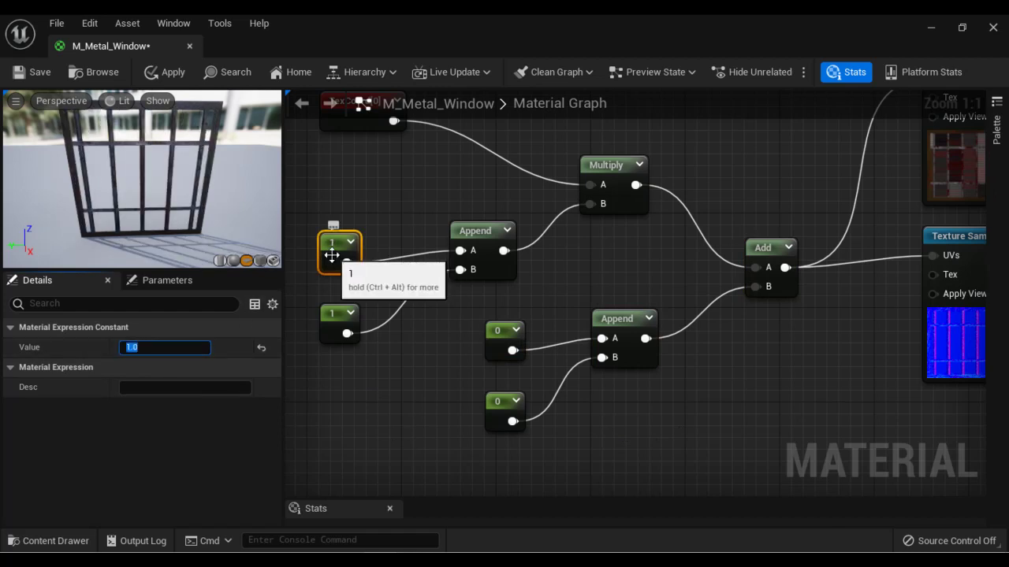
Convert the Constant on the A input of the Append feeding Multiply to a parameter named HTiling.
click(343, 321)
click(499, 347)
click(498, 409)
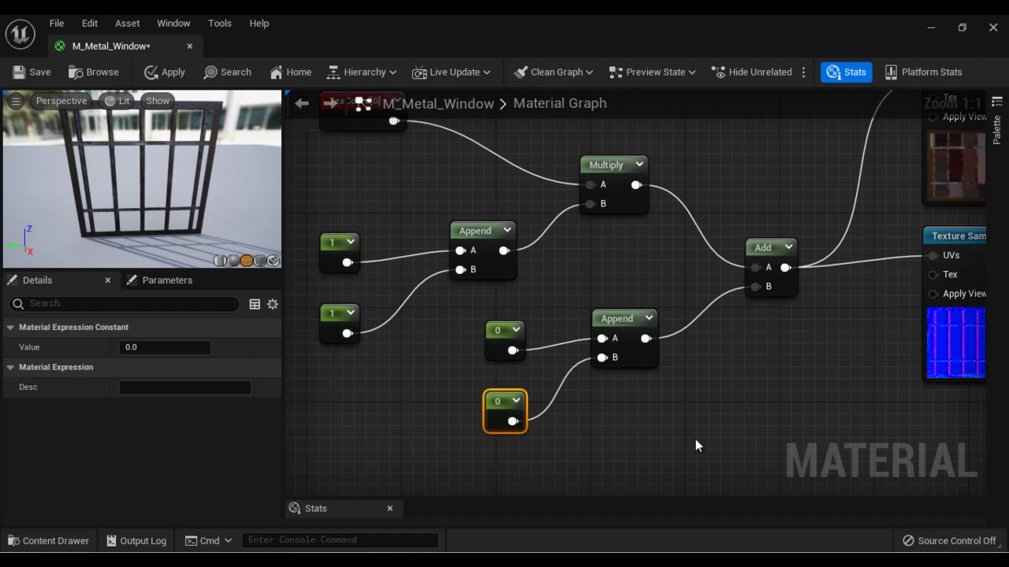
click(333, 257)
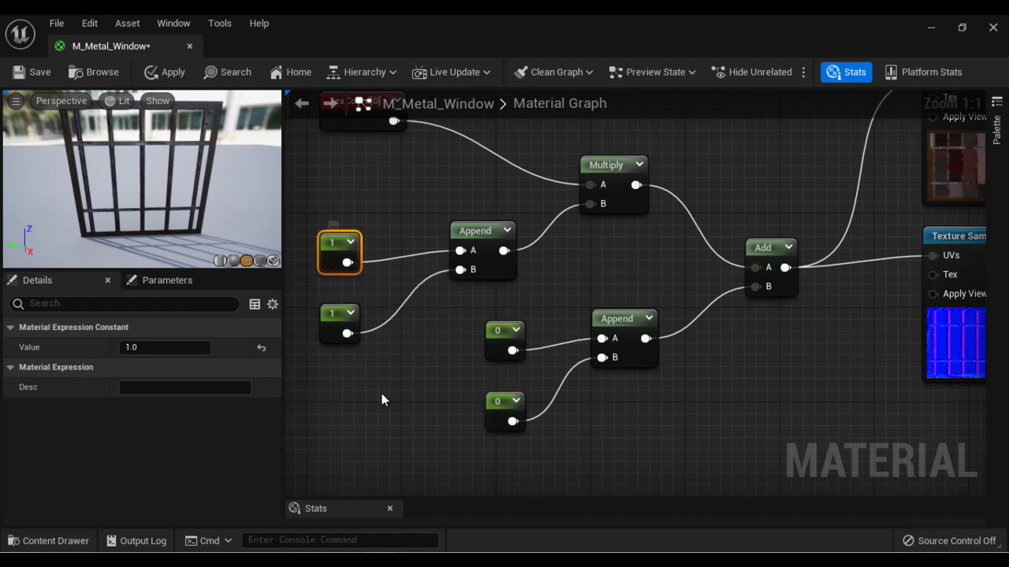
right_click(329, 262)
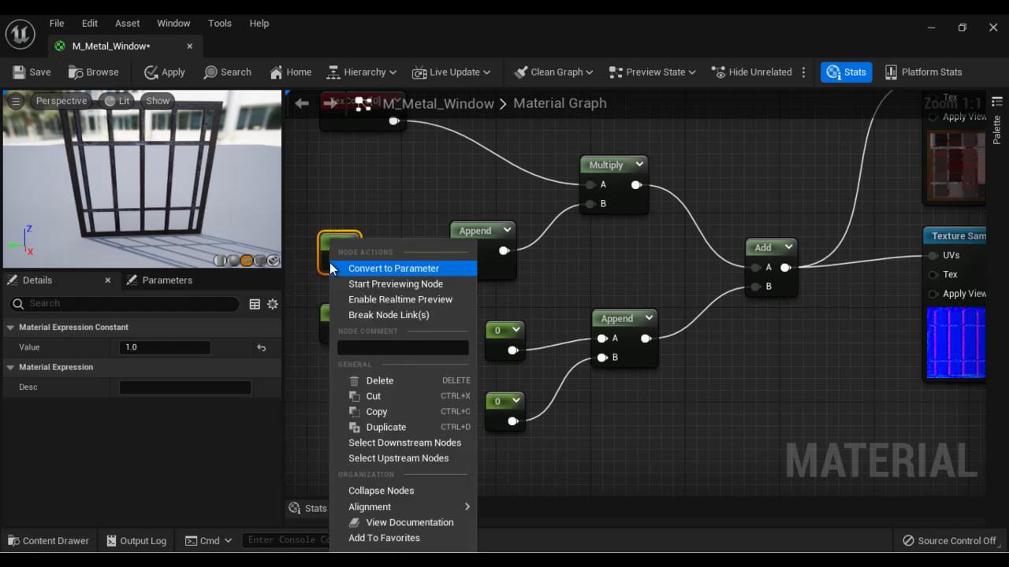
click(424, 269)
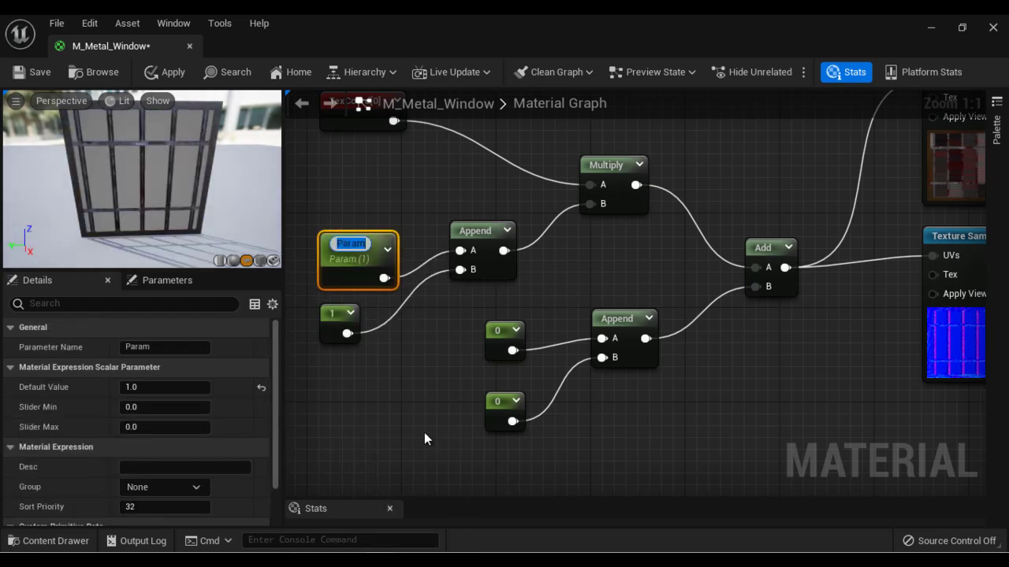
text(H)
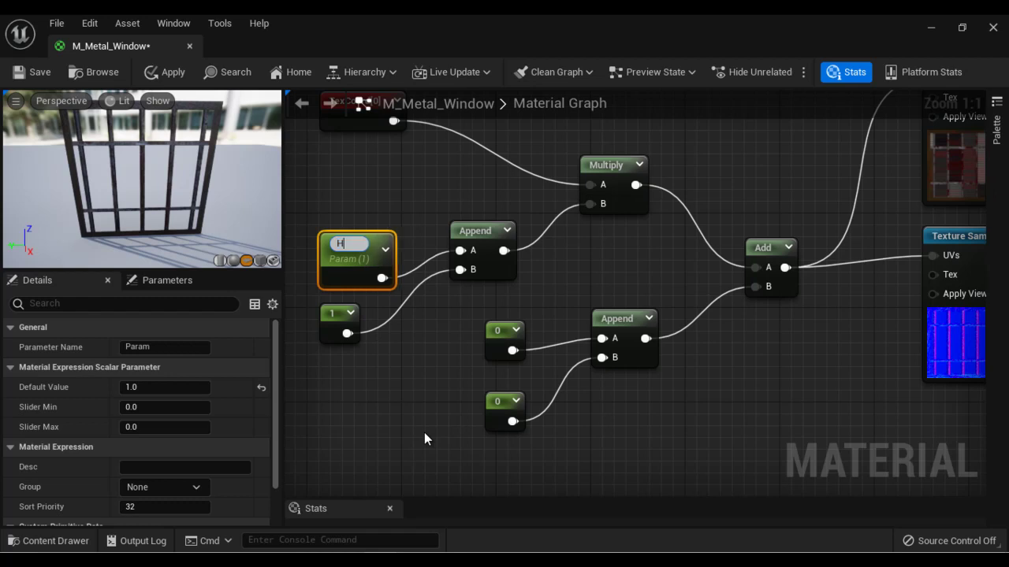
text(Tiling)
key(Return)
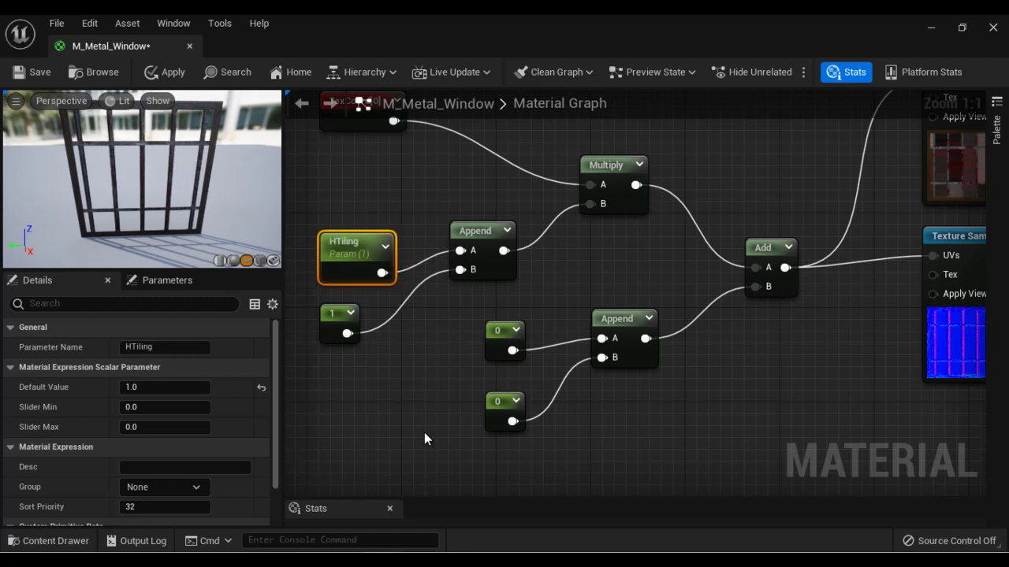
Convert the Constant on the B input of the Append feeding Multiply to a parameter named VTiling.
right_click(328, 332)
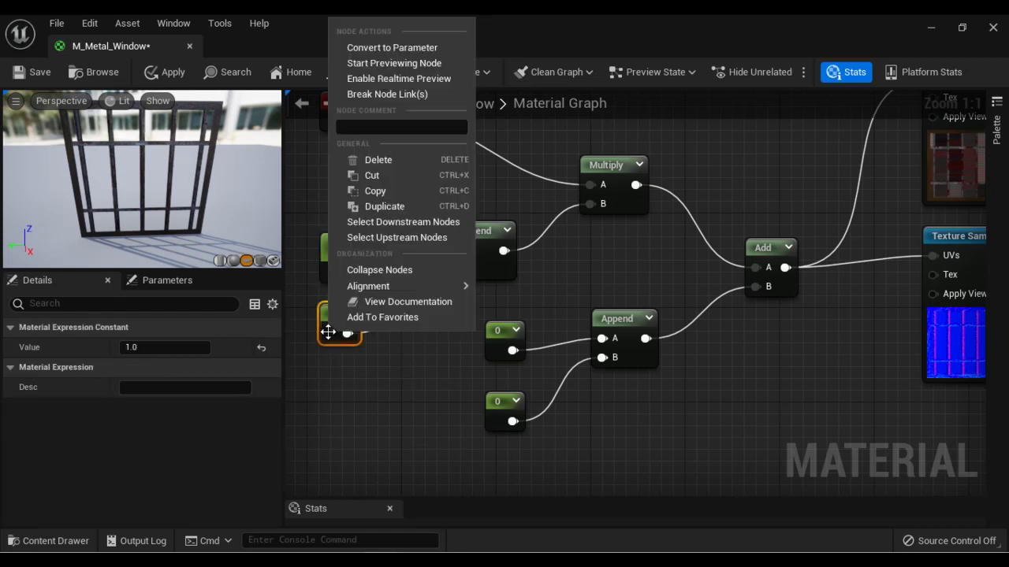
click(394, 48)
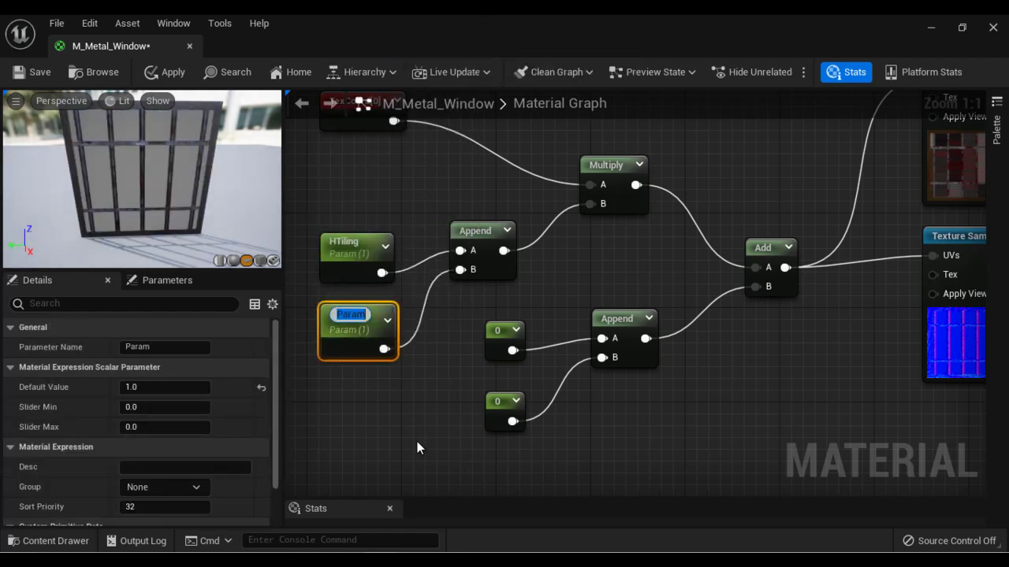
text(V)
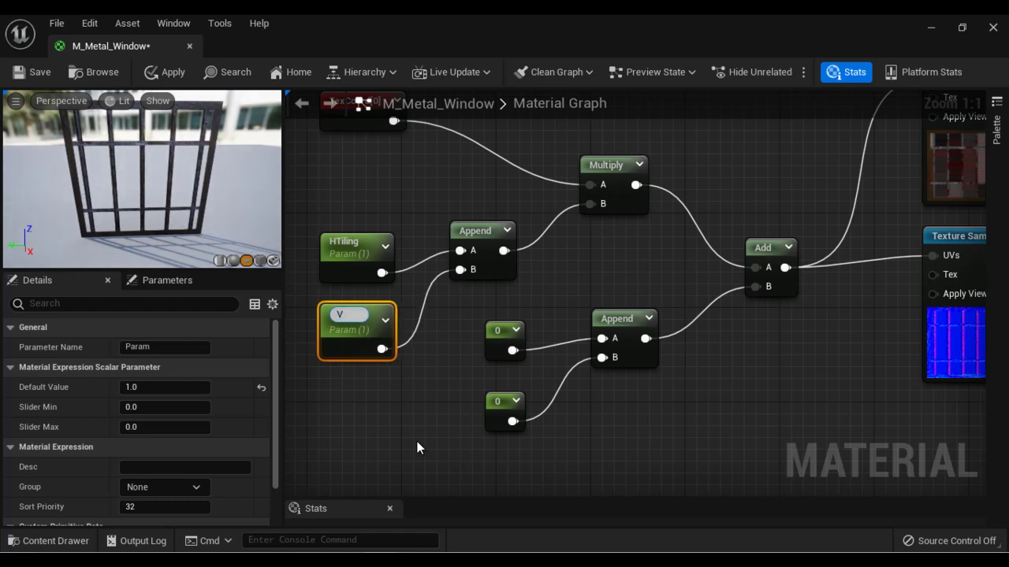
text(Tiling)
key(Return)
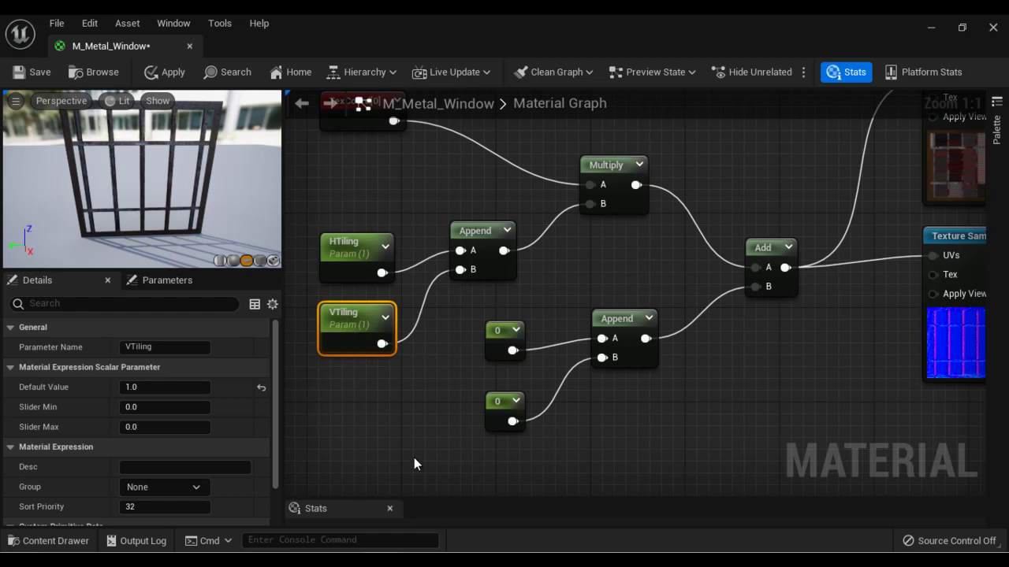
Convert the Constant on the A input of the Append feeding Add to a parameter named HOffset.
click(495, 340)
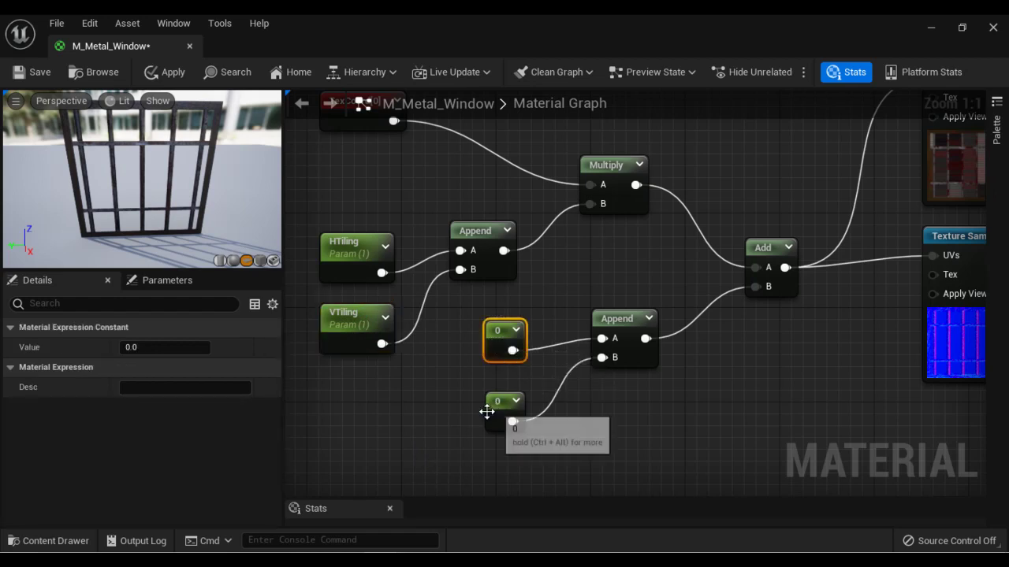
right_click(490, 351)
click(585, 55)
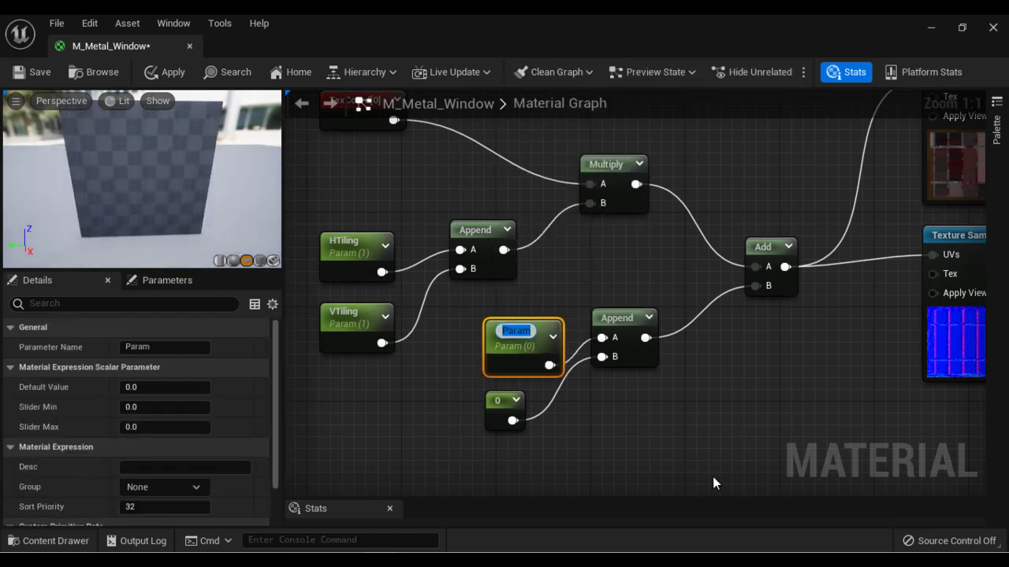
text(HOffset)
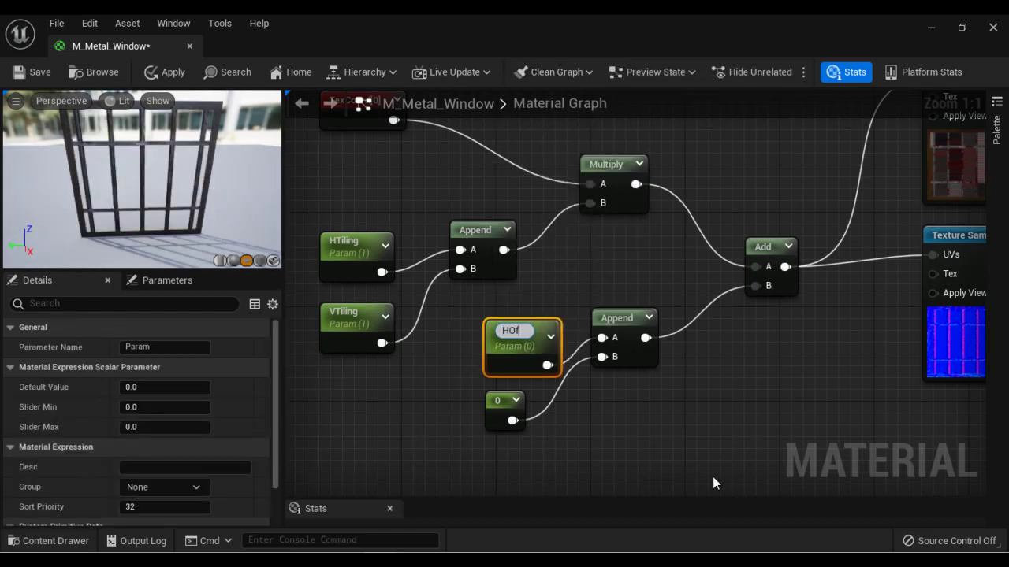
key(Return)
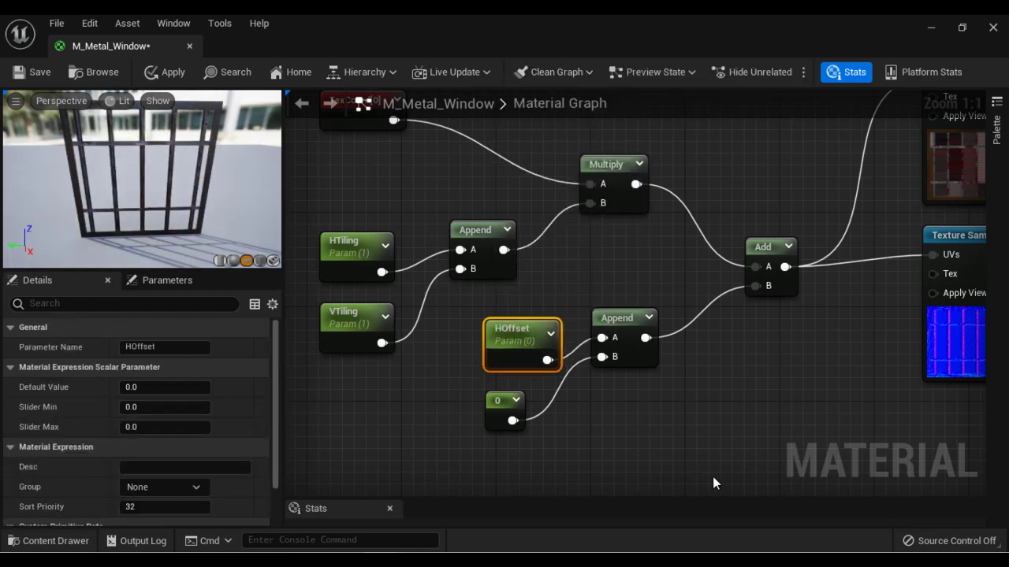
Convert the Constant on the B input of the Append feeding Add to a parameter named VOffset, and save and close the material.
click(497, 407)
right_click(497, 408)
click(563, 123)
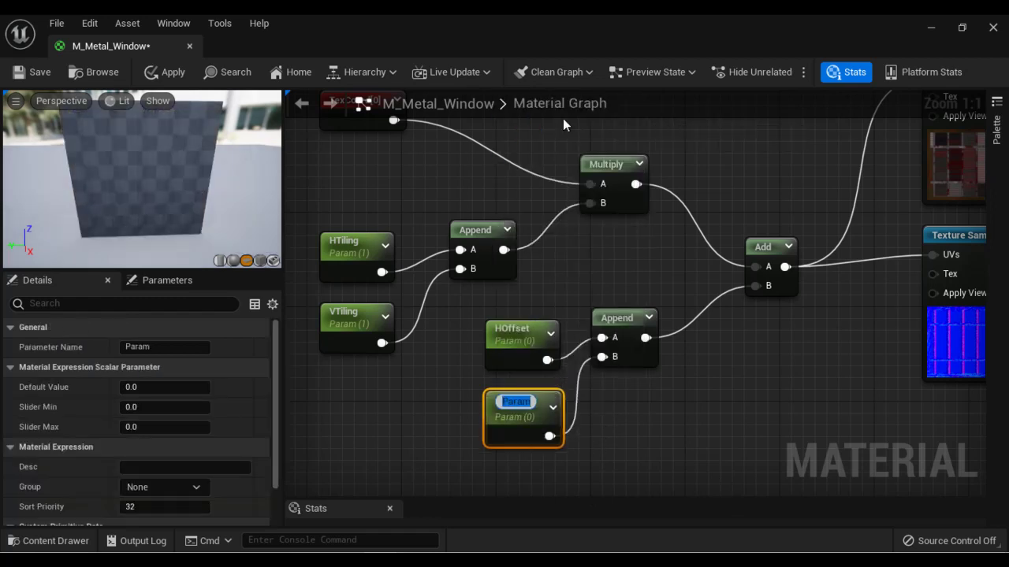
text(V)
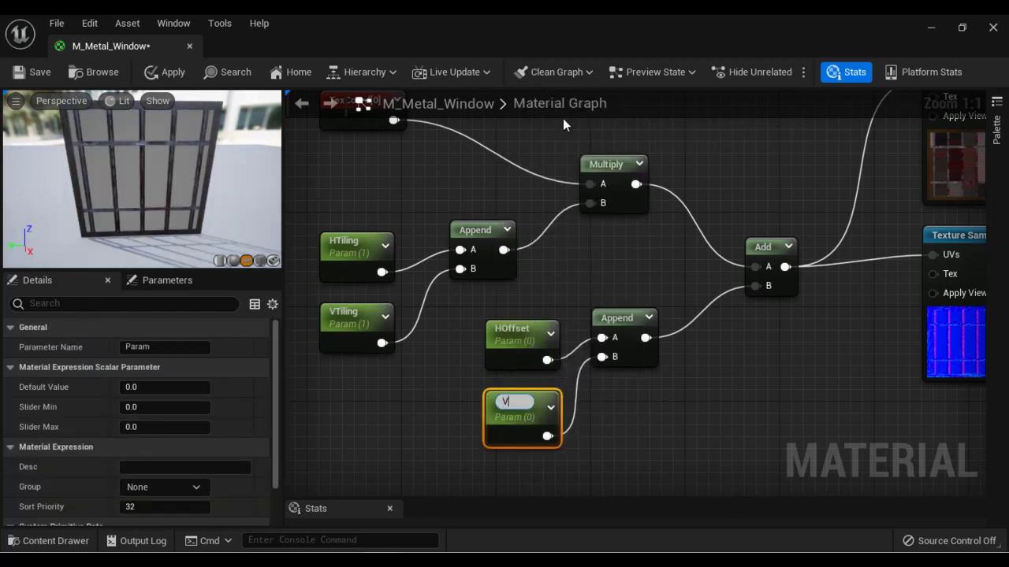
text(Offset)
key(Return)
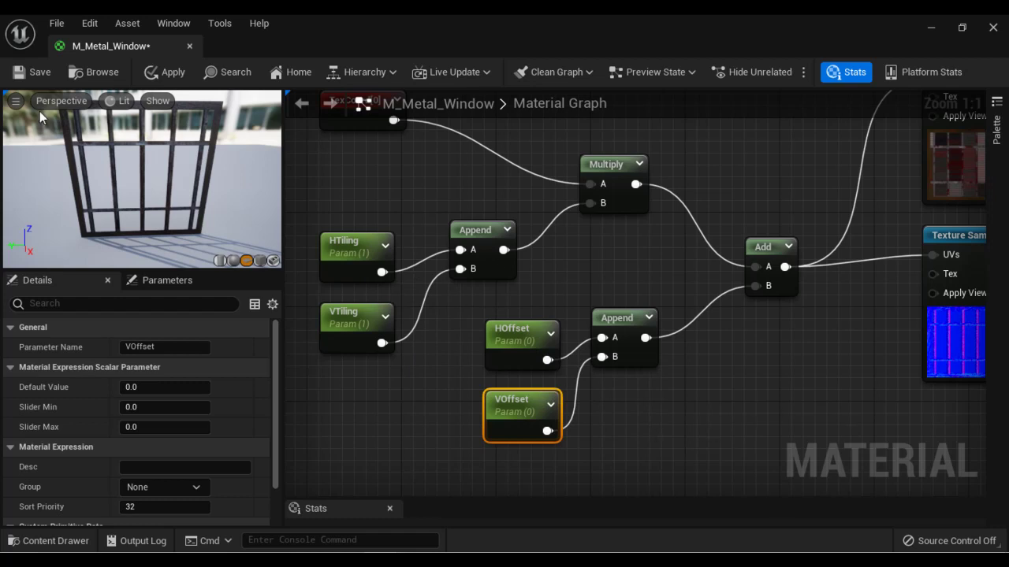
click(33, 72)
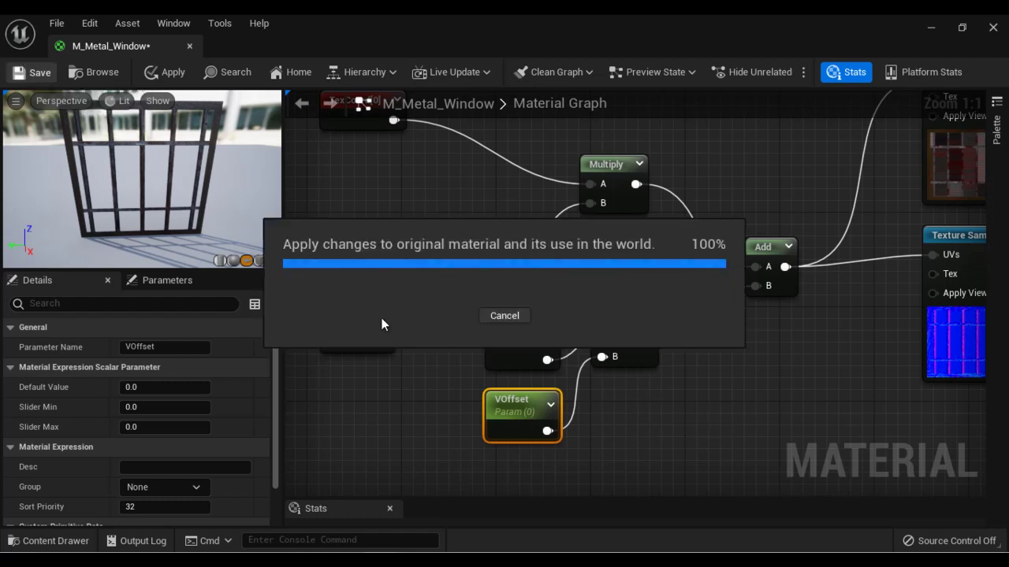
click(992, 28)
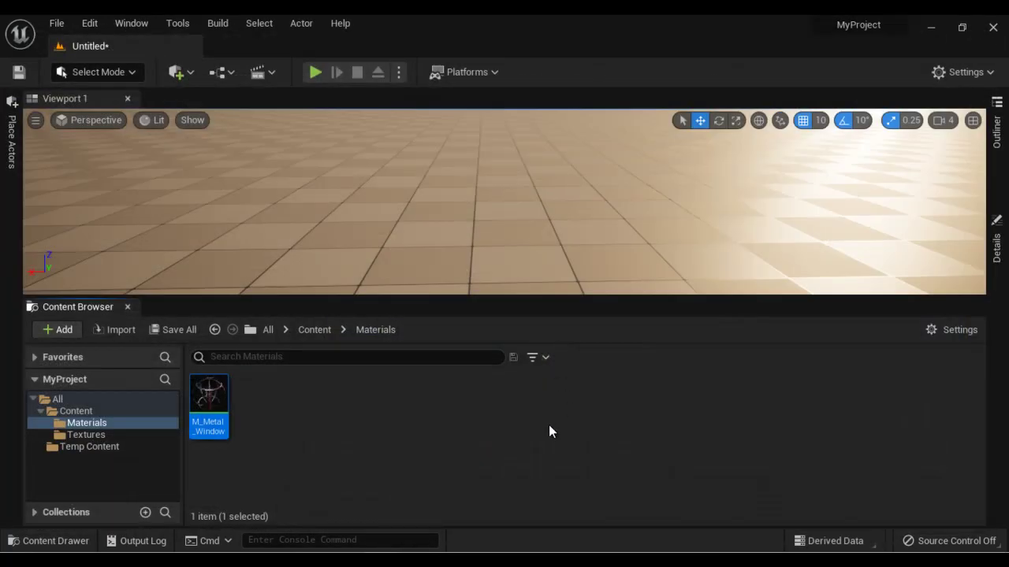
Create a material instance from M_Metal_Window, keeping the name M_Metal_Window_Inst.
right_click(209, 426)
click(317, 83)
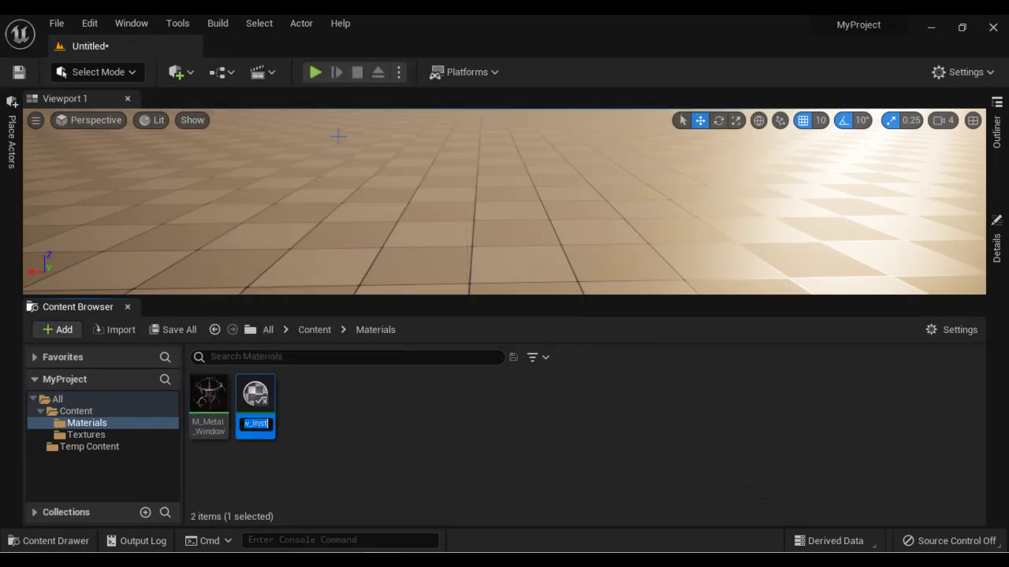
key(Return)
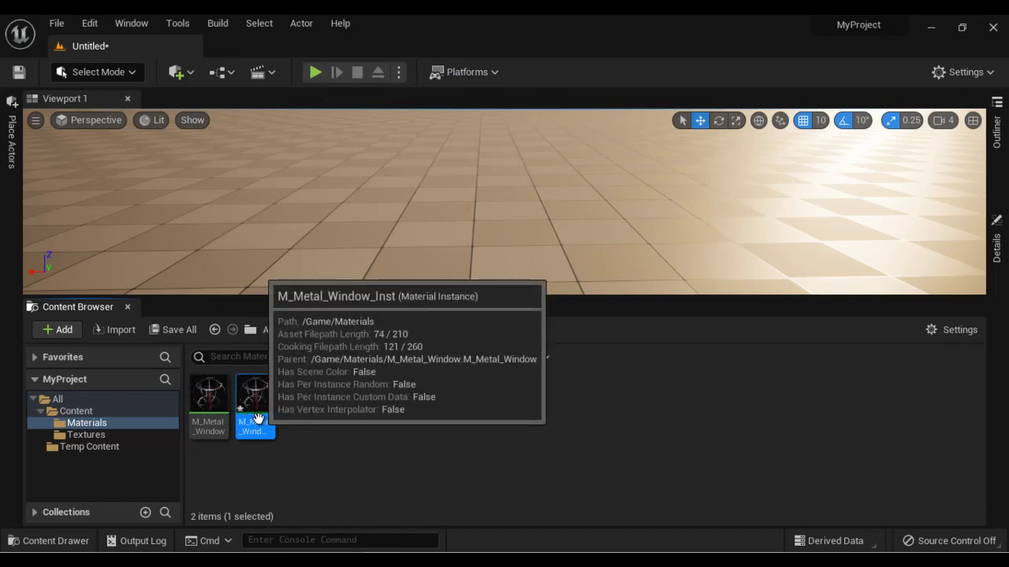
click(298, 435)
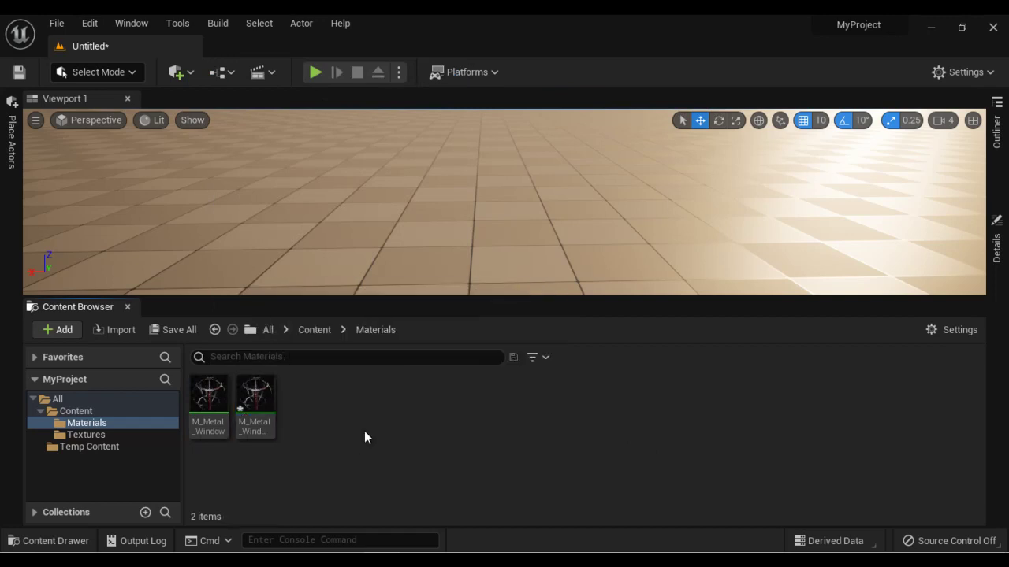
Open M_Metal_Window_Inst and enable the HOffset, HTiling, VOffset and VTiling parameter overrides.
double_click(249, 428)
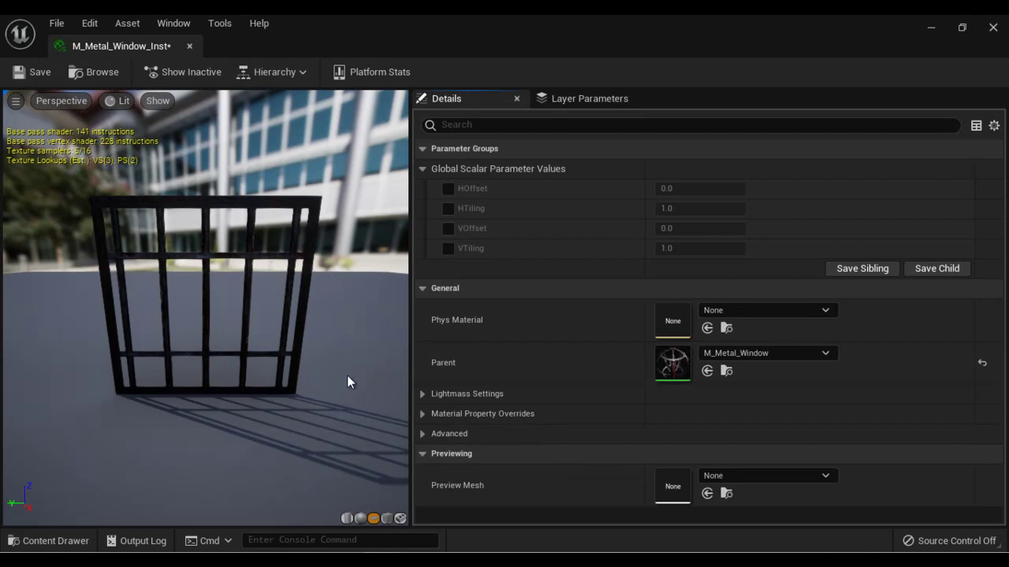
click(448, 190)
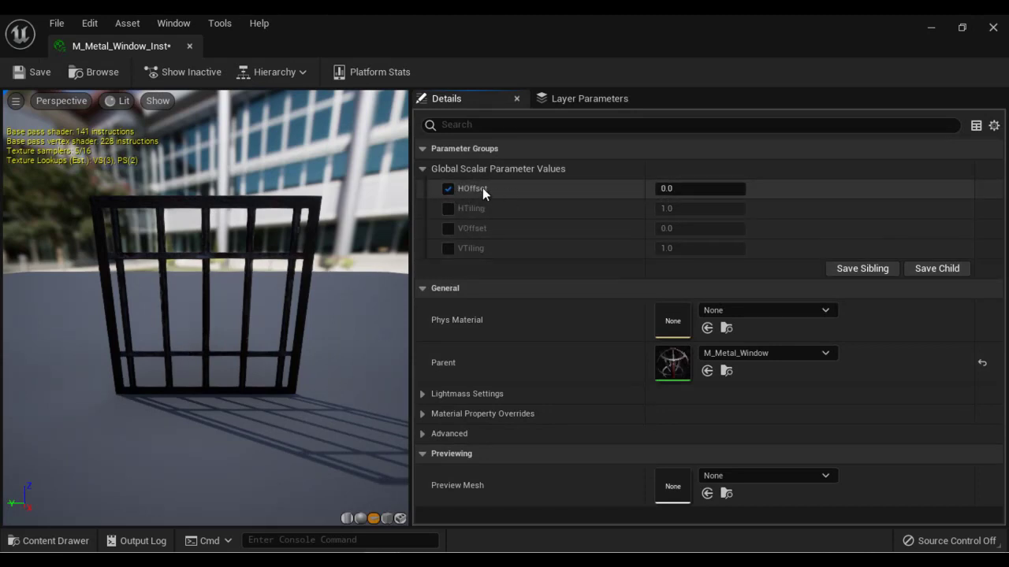
click(448, 208)
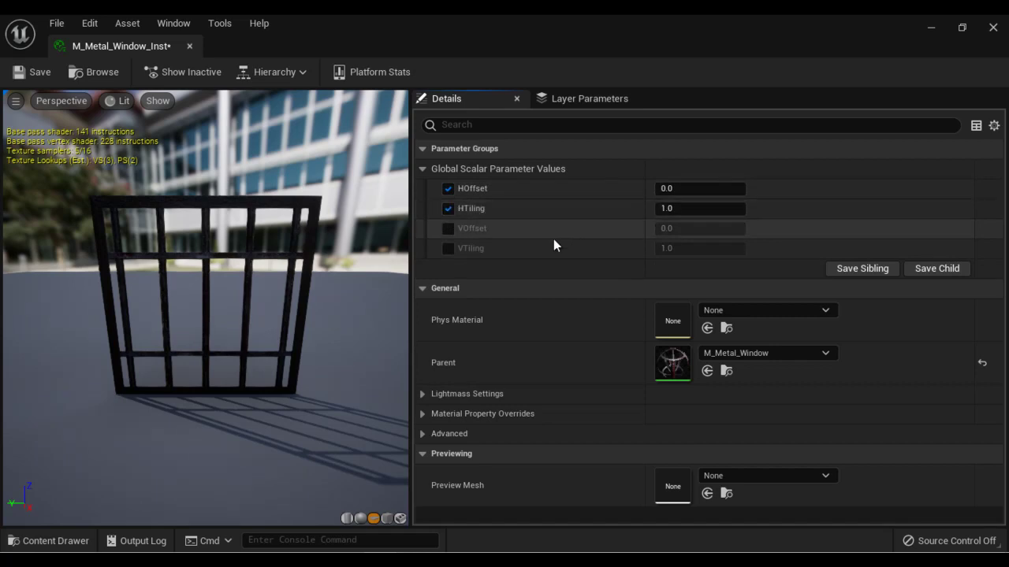
click(448, 228)
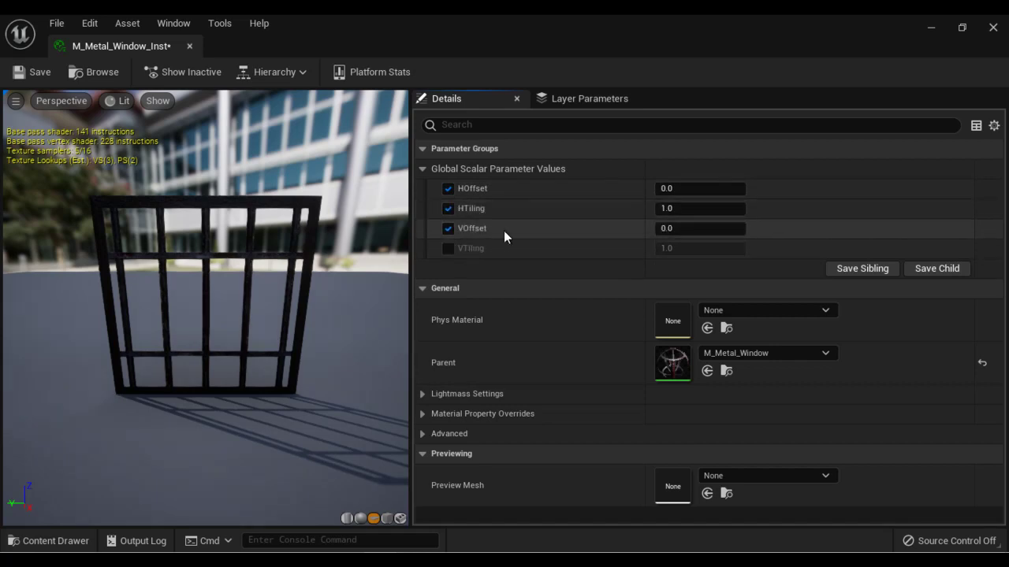
click(447, 251)
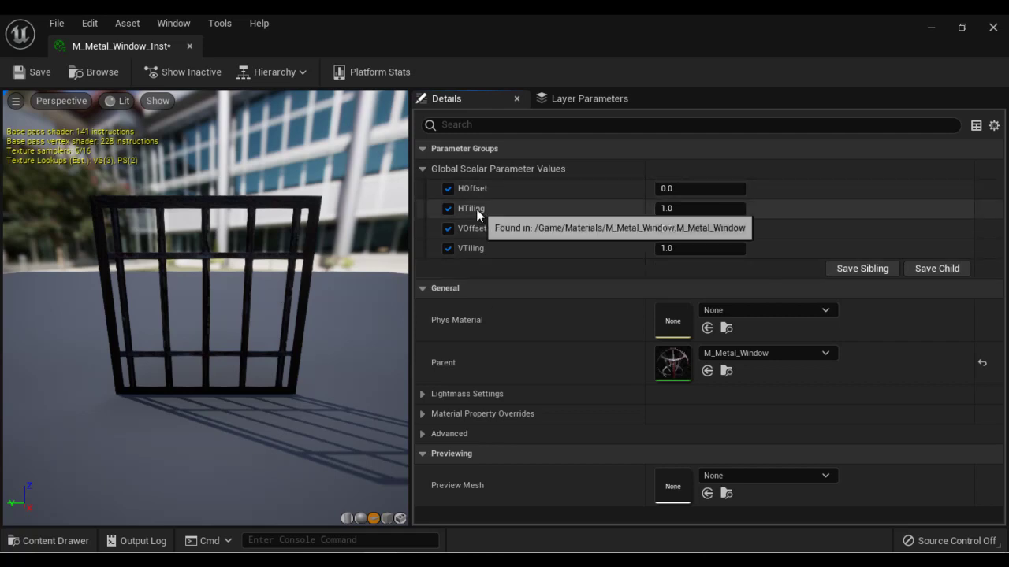
Set both HTiling and VTiling of the material instance to 2.
click(682, 208)
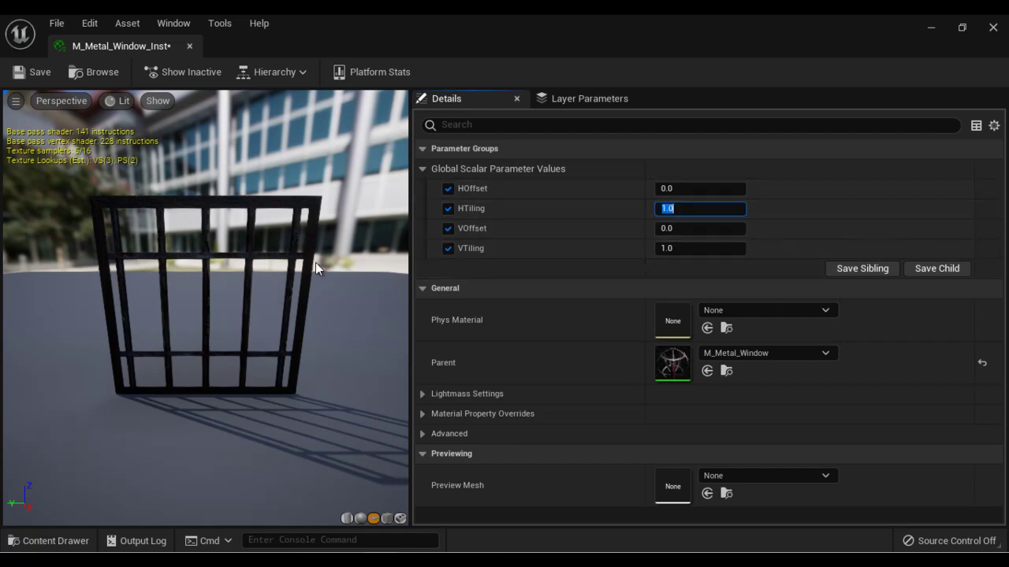
text(2)
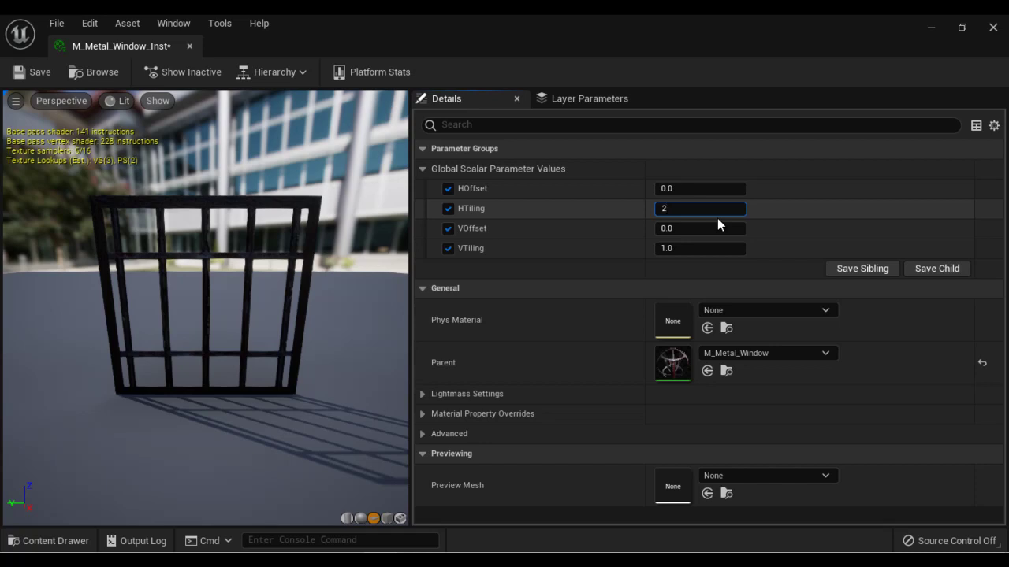
key(Return)
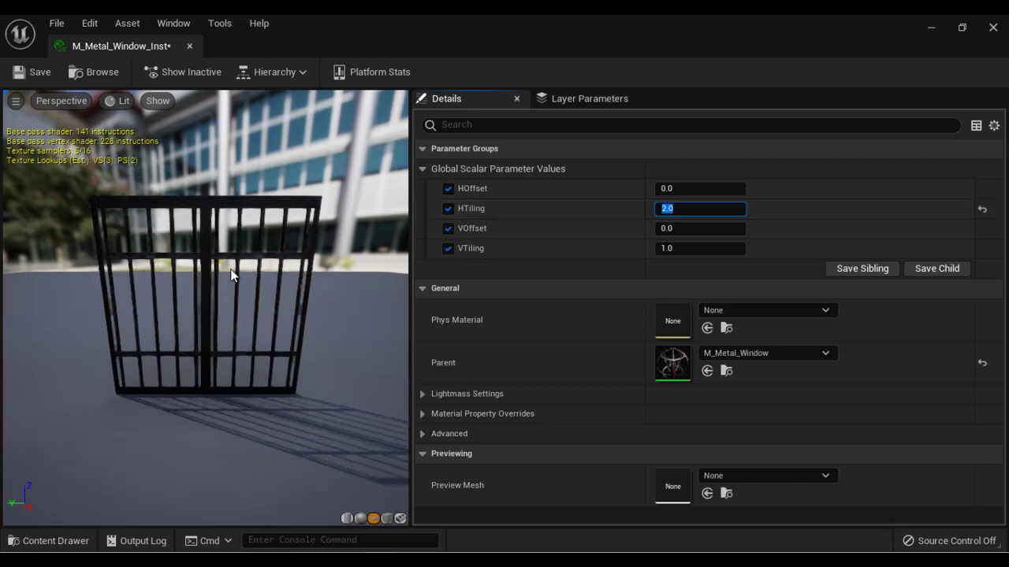
click(681, 249)
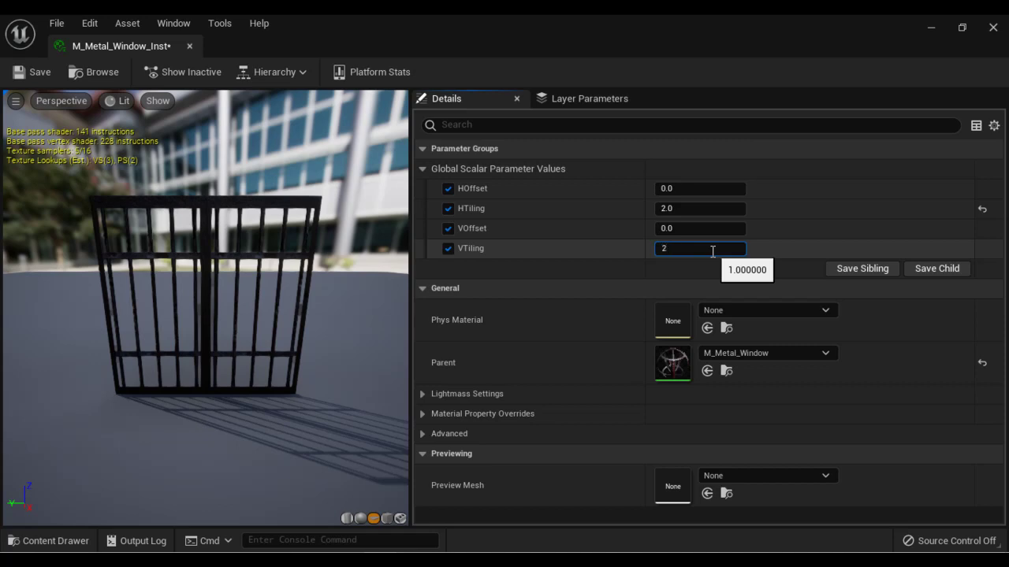
key(Return)
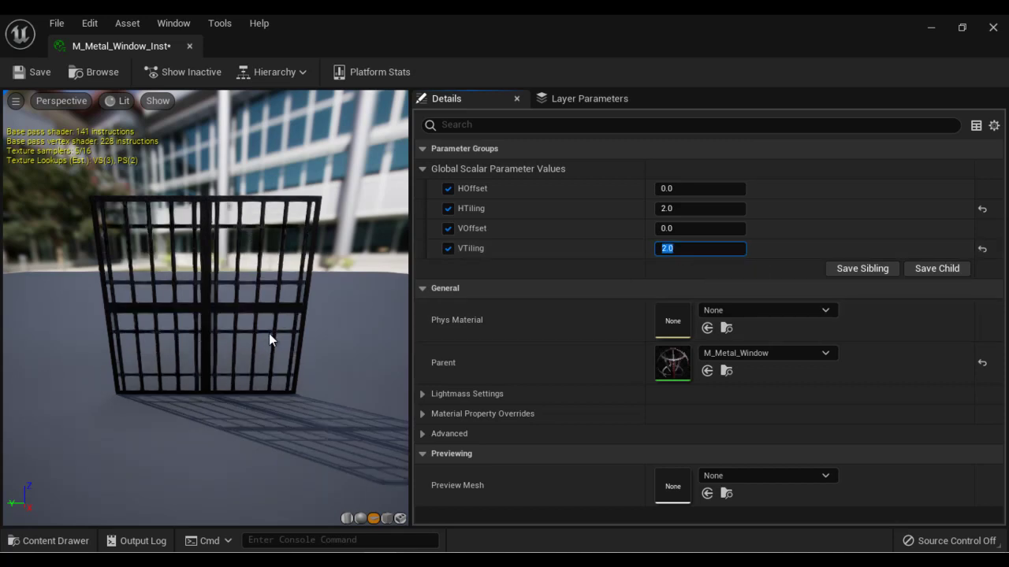
Try out different HOffset and VOffset values, with HOffset at about 0.86, and return both to 0.
drag(656, 193, 691, 189)
click(692, 188)
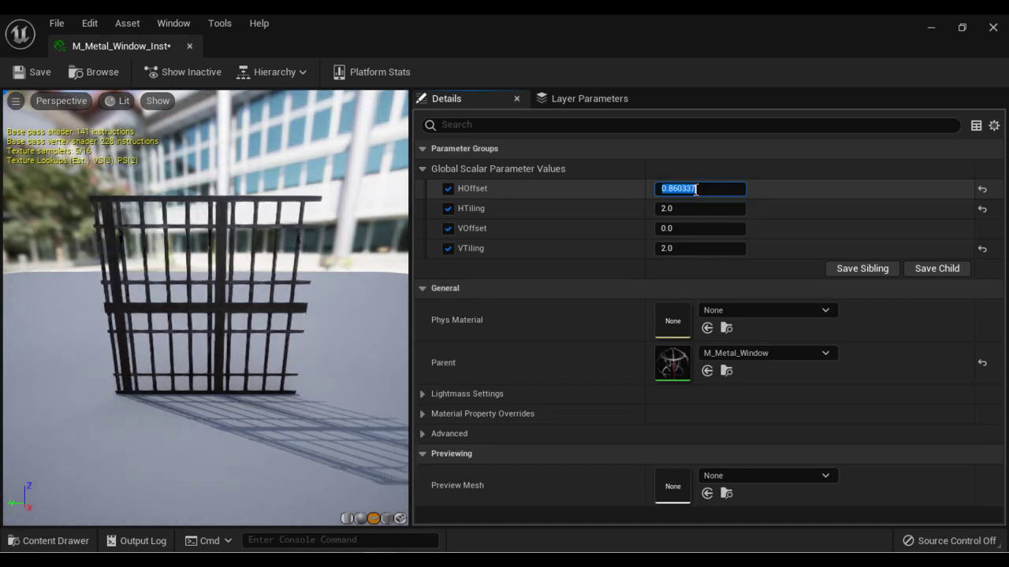
text(0)
key(Return)
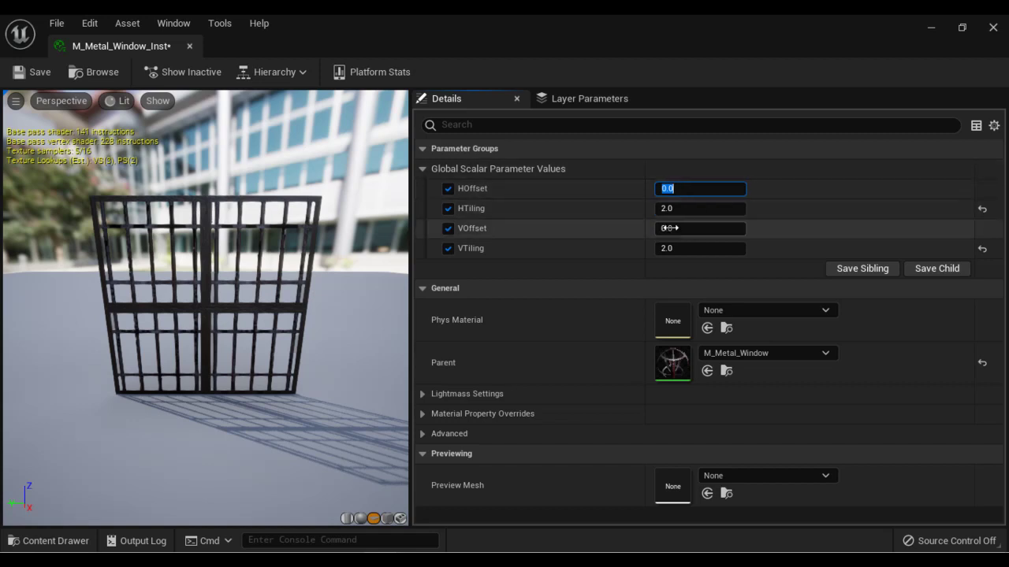
drag(683, 228, 705, 228)
text(0)
key(Return)
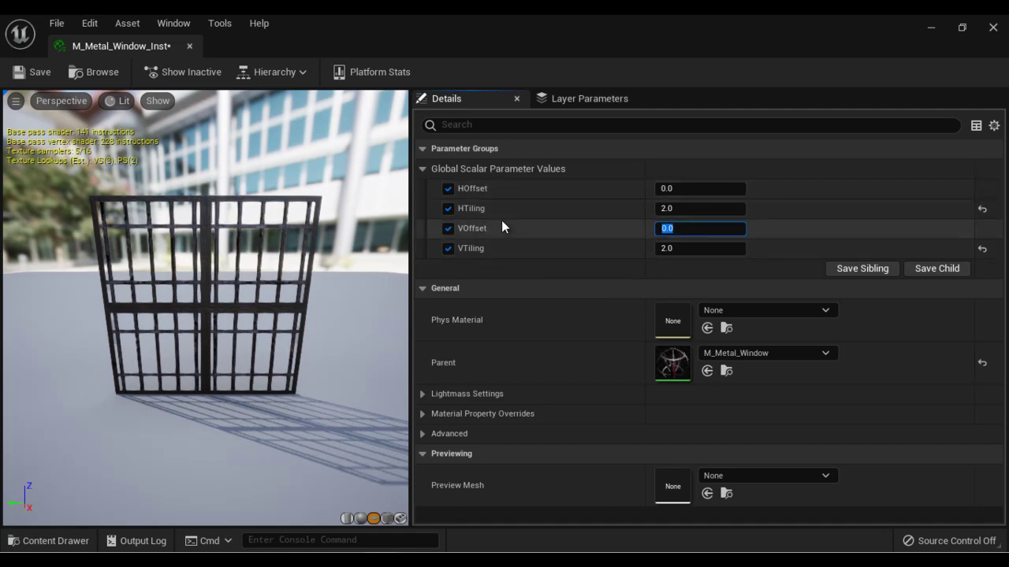
Save the material instance and move its editor window aside to uncover the level and the Materials folder.
click(34, 72)
drag(158, 48, 635, 188)
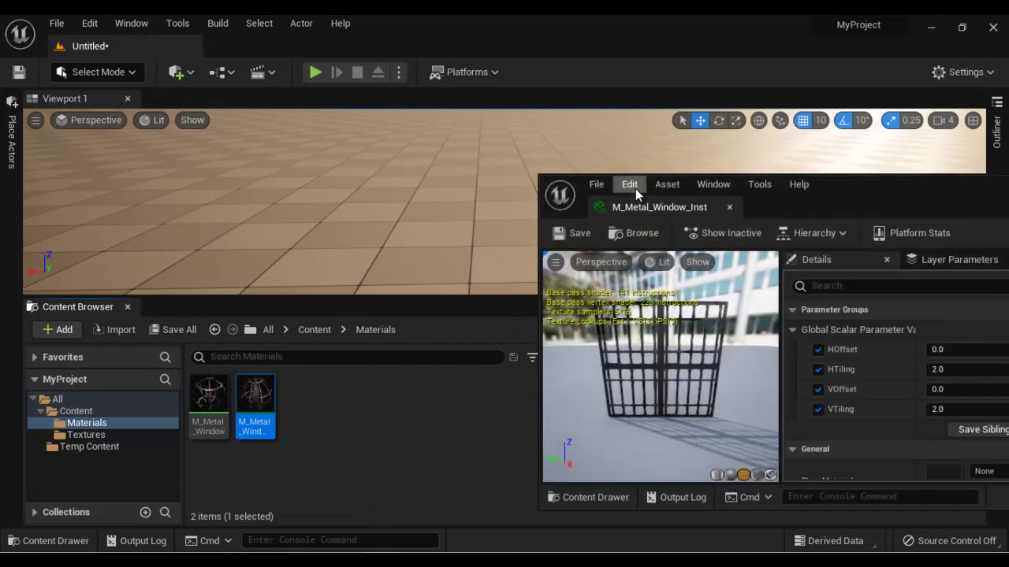
Place a Plane shape in the level, rotate it upright and raise it above the floor.
click(12, 146)
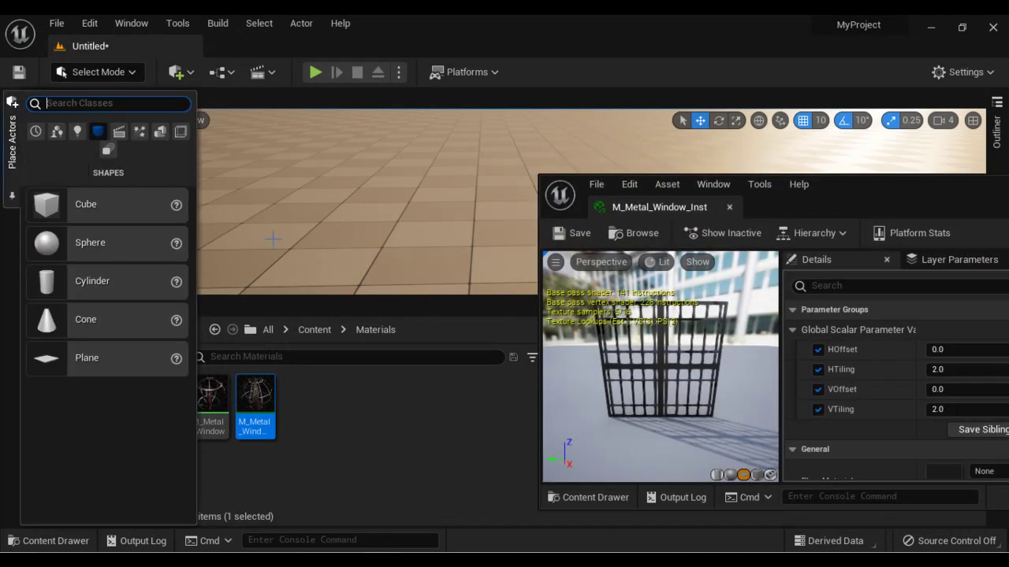
drag(95, 360, 286, 208)
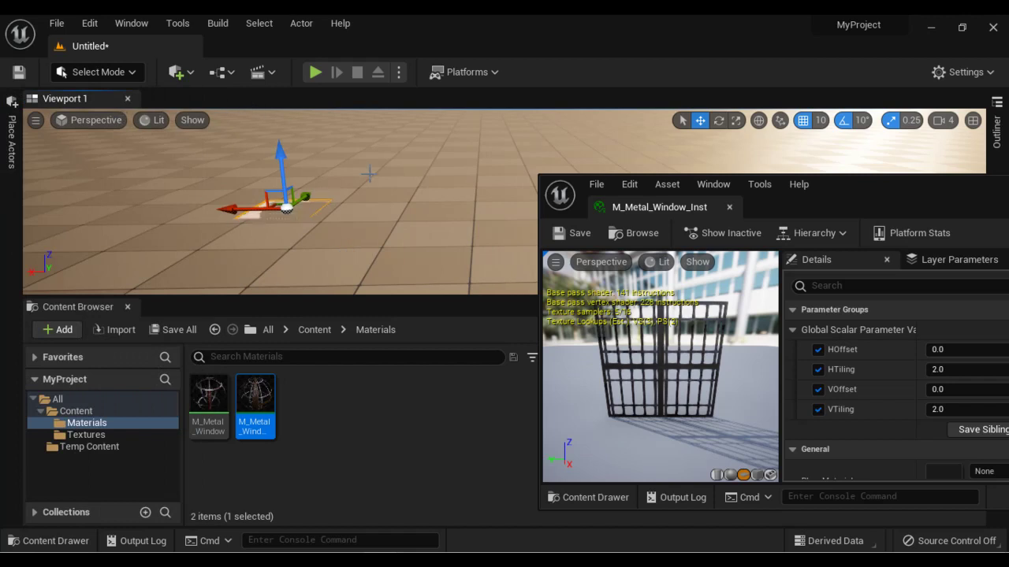
key(e)
drag(370, 174, 275, 104)
key(w)
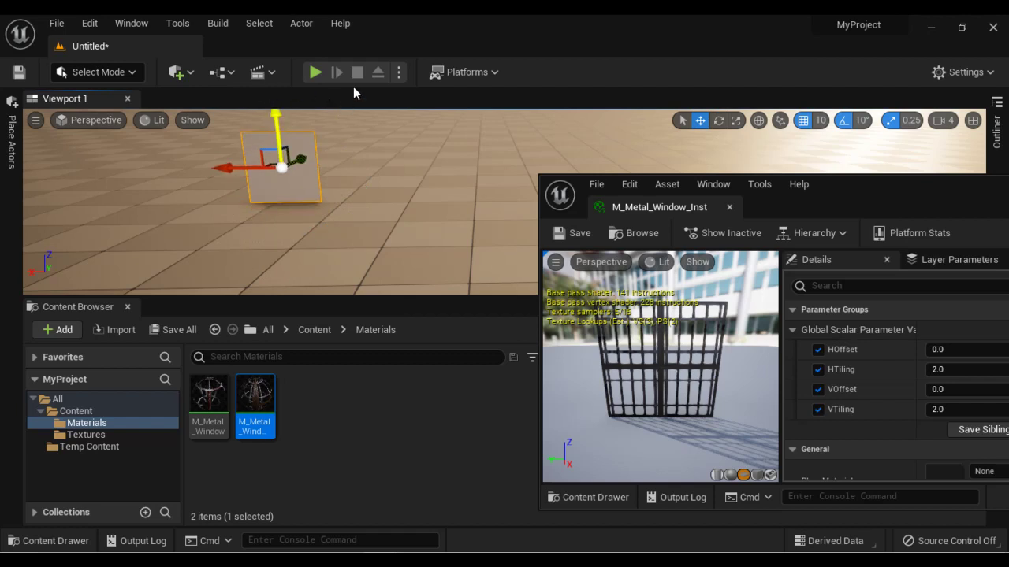
Scale the upright plane uniformly and apply the M_Metal_Window_Inst material to it.
key(e)
drag(345, 201, 392, 192)
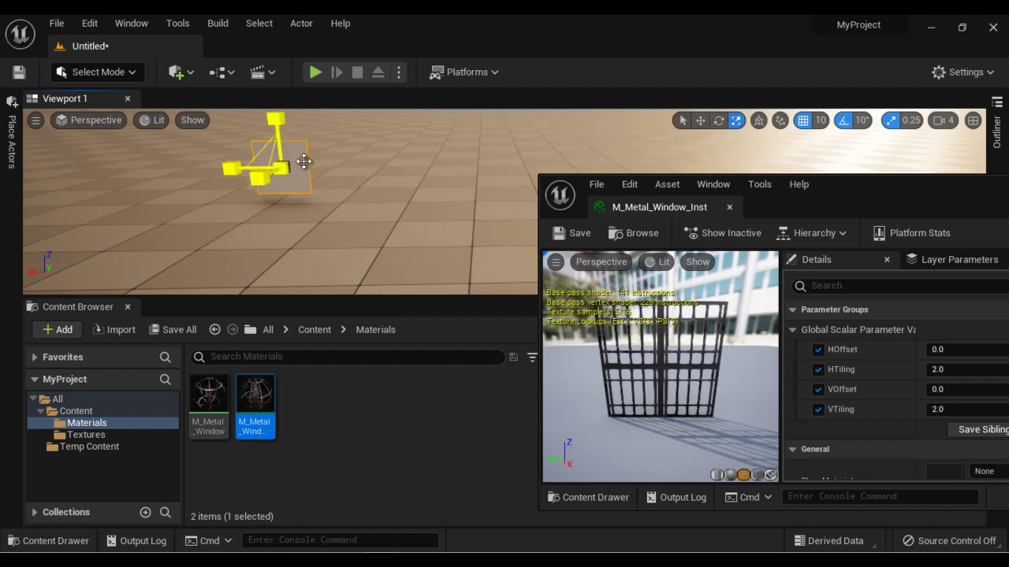
key(r)
key(w)
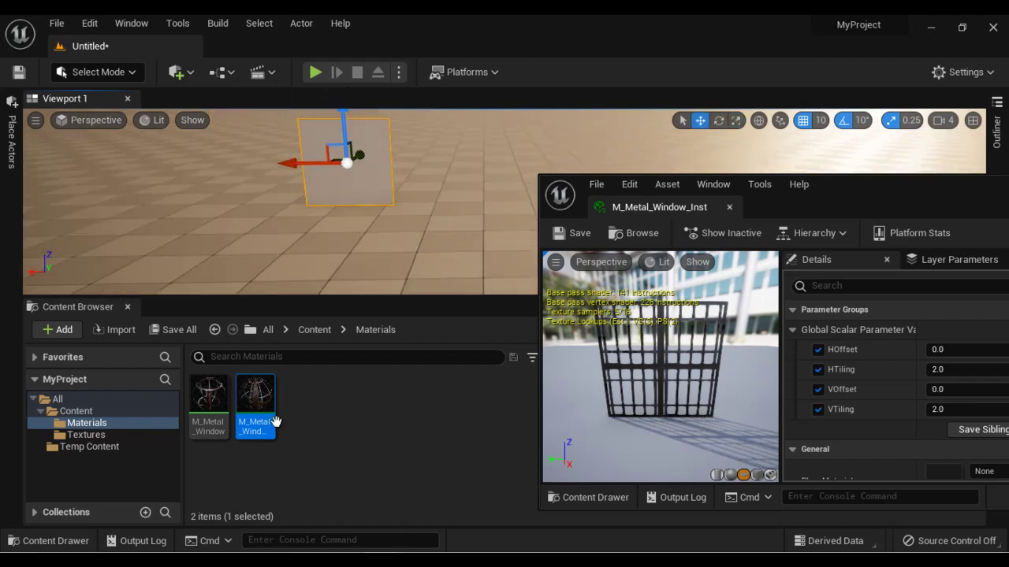
drag(255, 403, 348, 181)
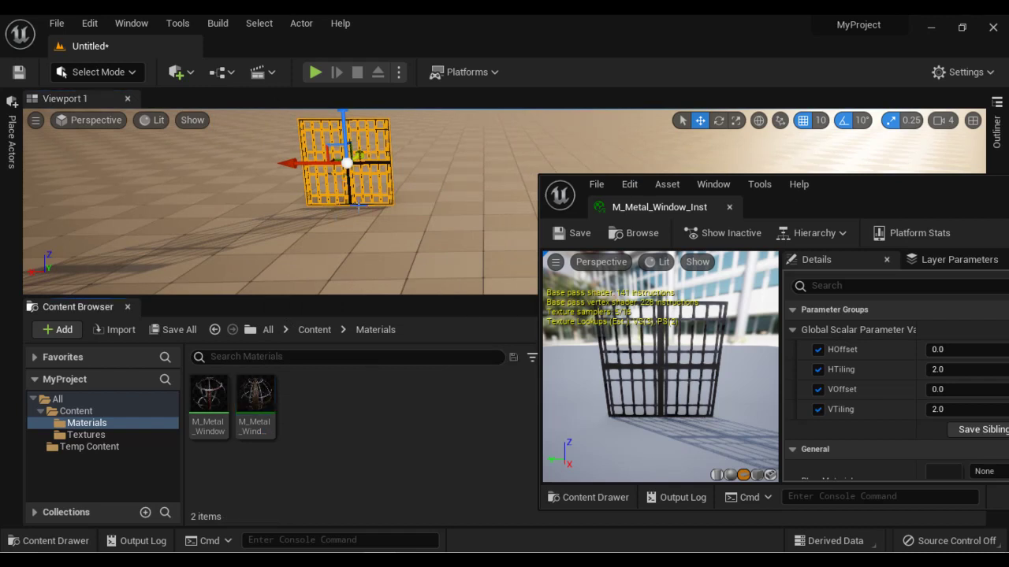
key(Escape)
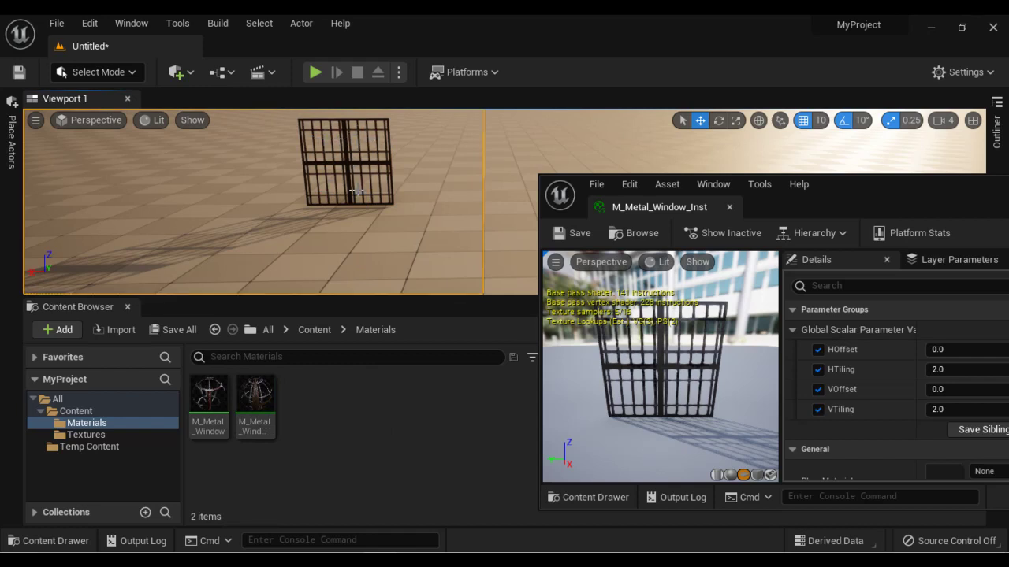
Set both HTiling and VTiling of the material instance to 1.
click(949, 370)
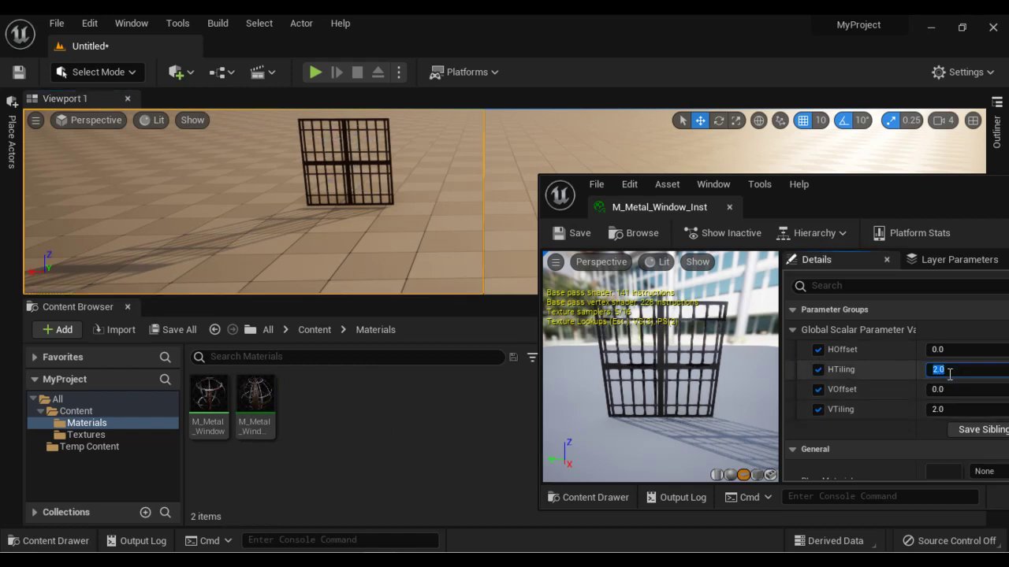
text(1)
key(Return)
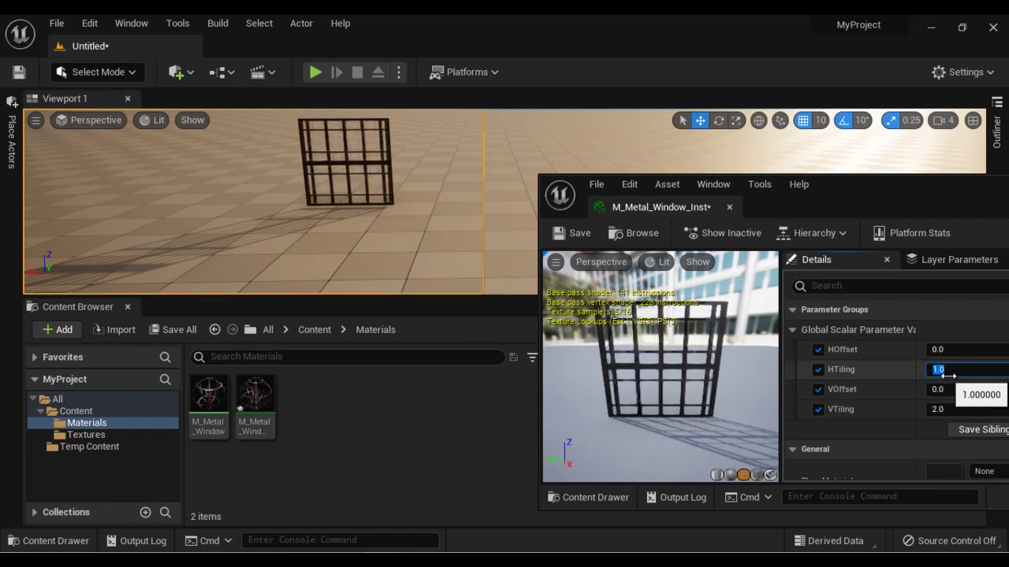
click(955, 409)
text(1)
key(Return)
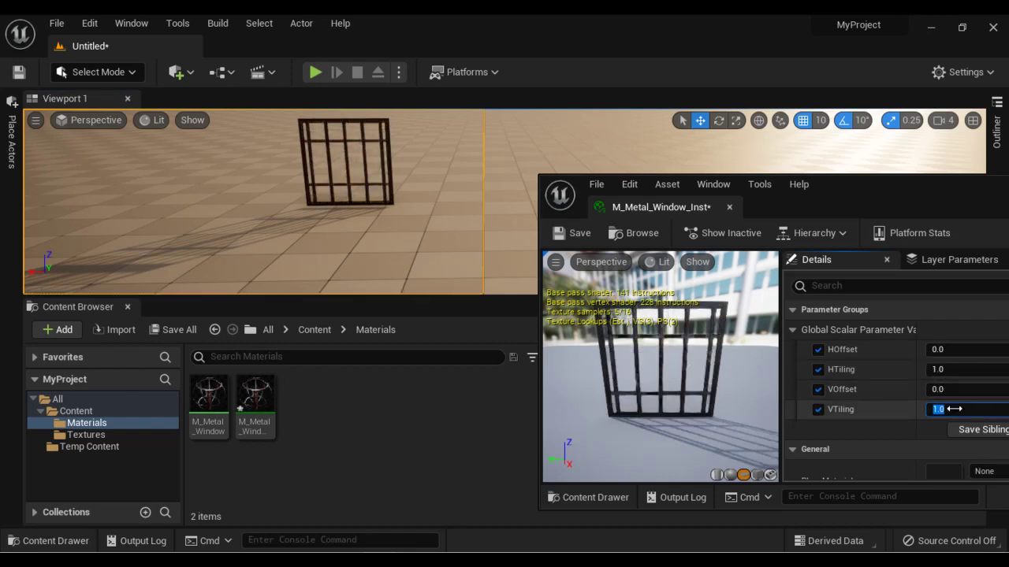
Set both HTiling and VTiling of the material instance to 3.
click(949, 371)
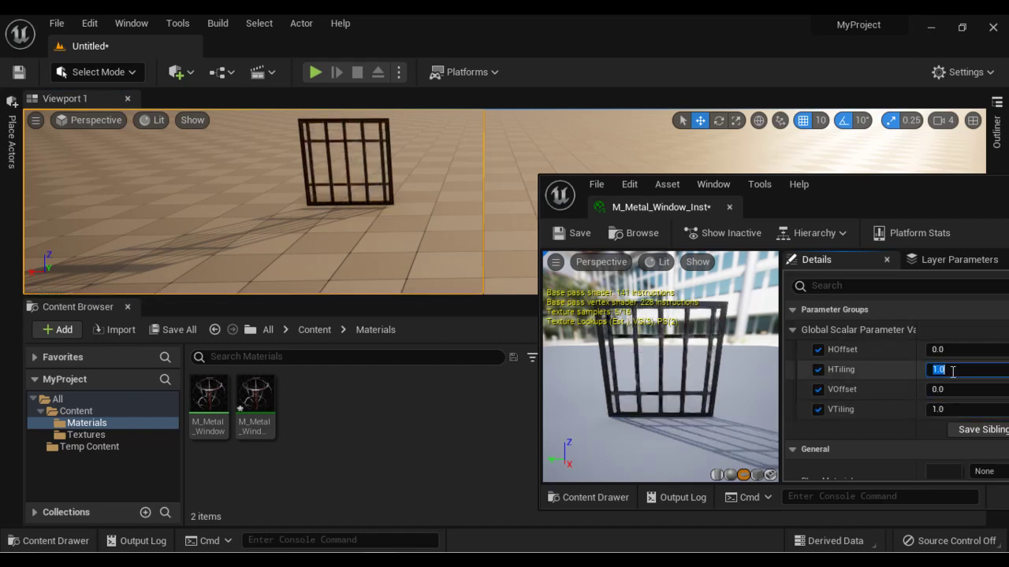
text(3)
key(Return)
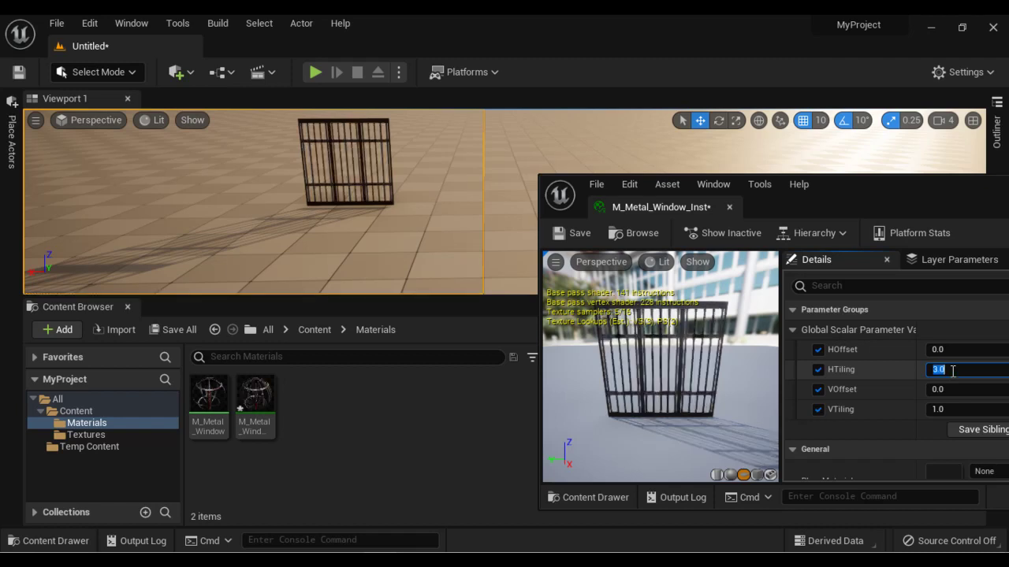
click(953, 409)
text(3)
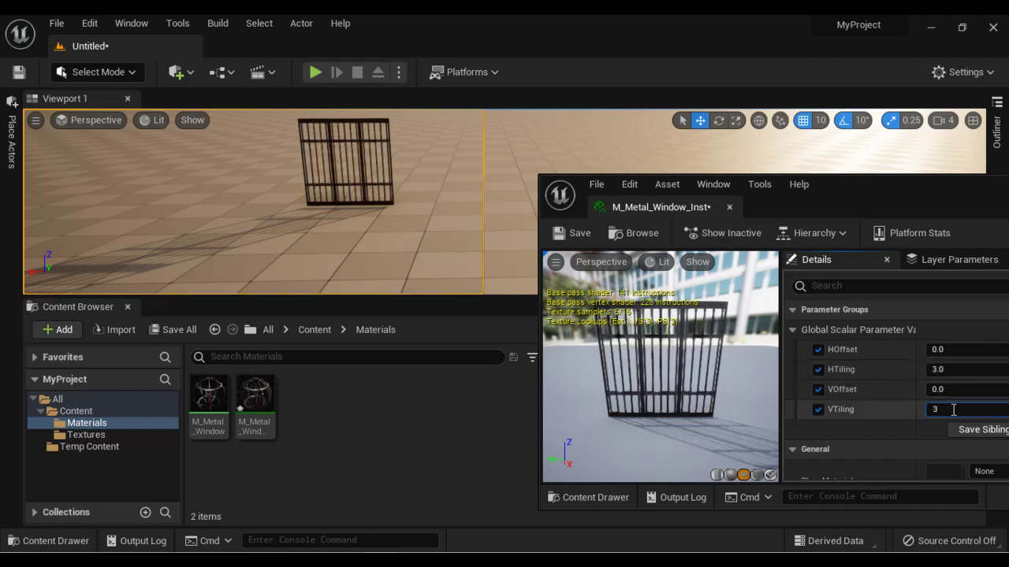
key(Return)
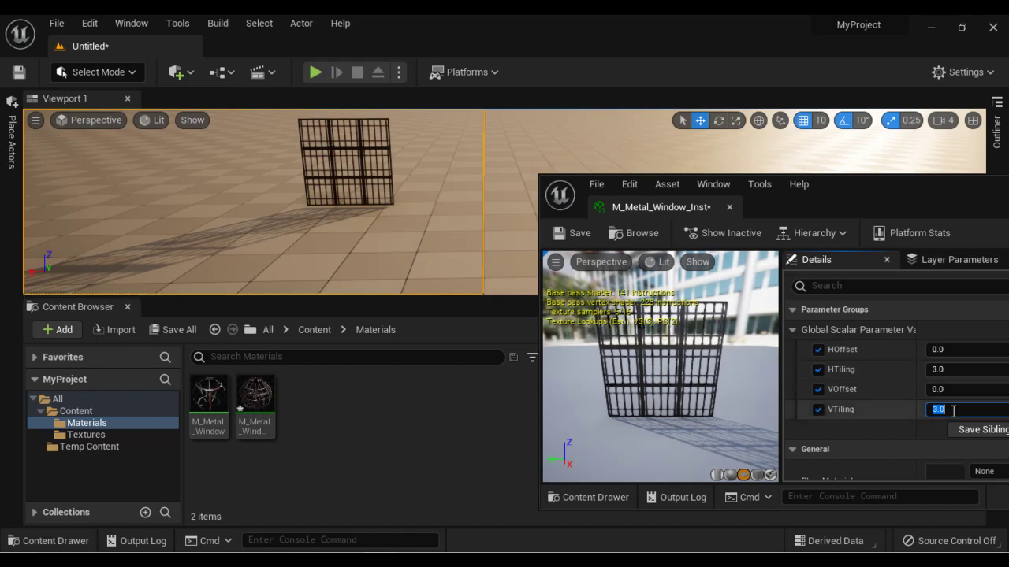
Shift the window pattern horizontally by changing HOffset to about 0.073.
mouse_move(936, 349)
mouse_down()
mouse_move(1001, 348)
mouse_move(920, 349)
mouse_move(941, 349)
mouse_up()
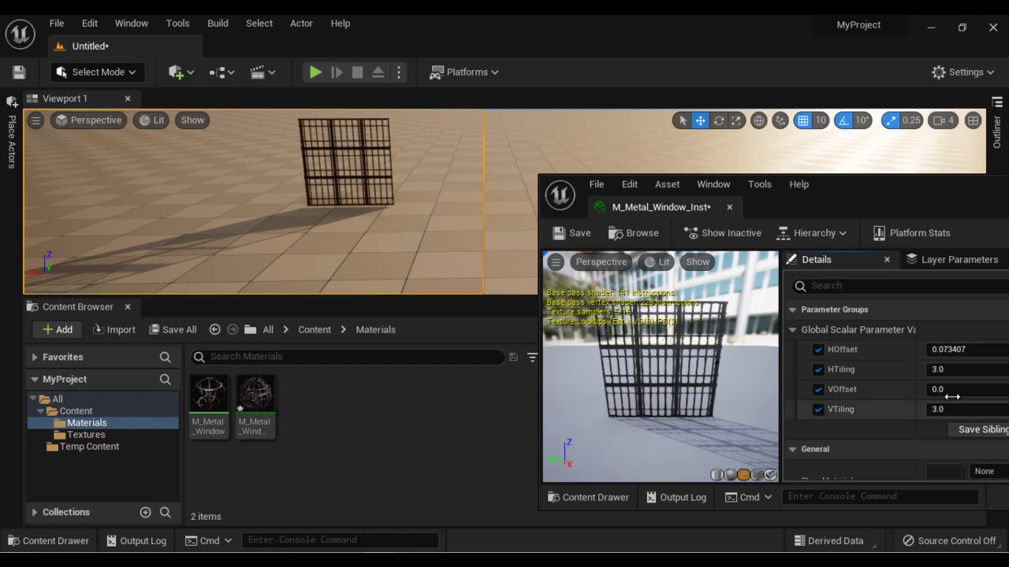